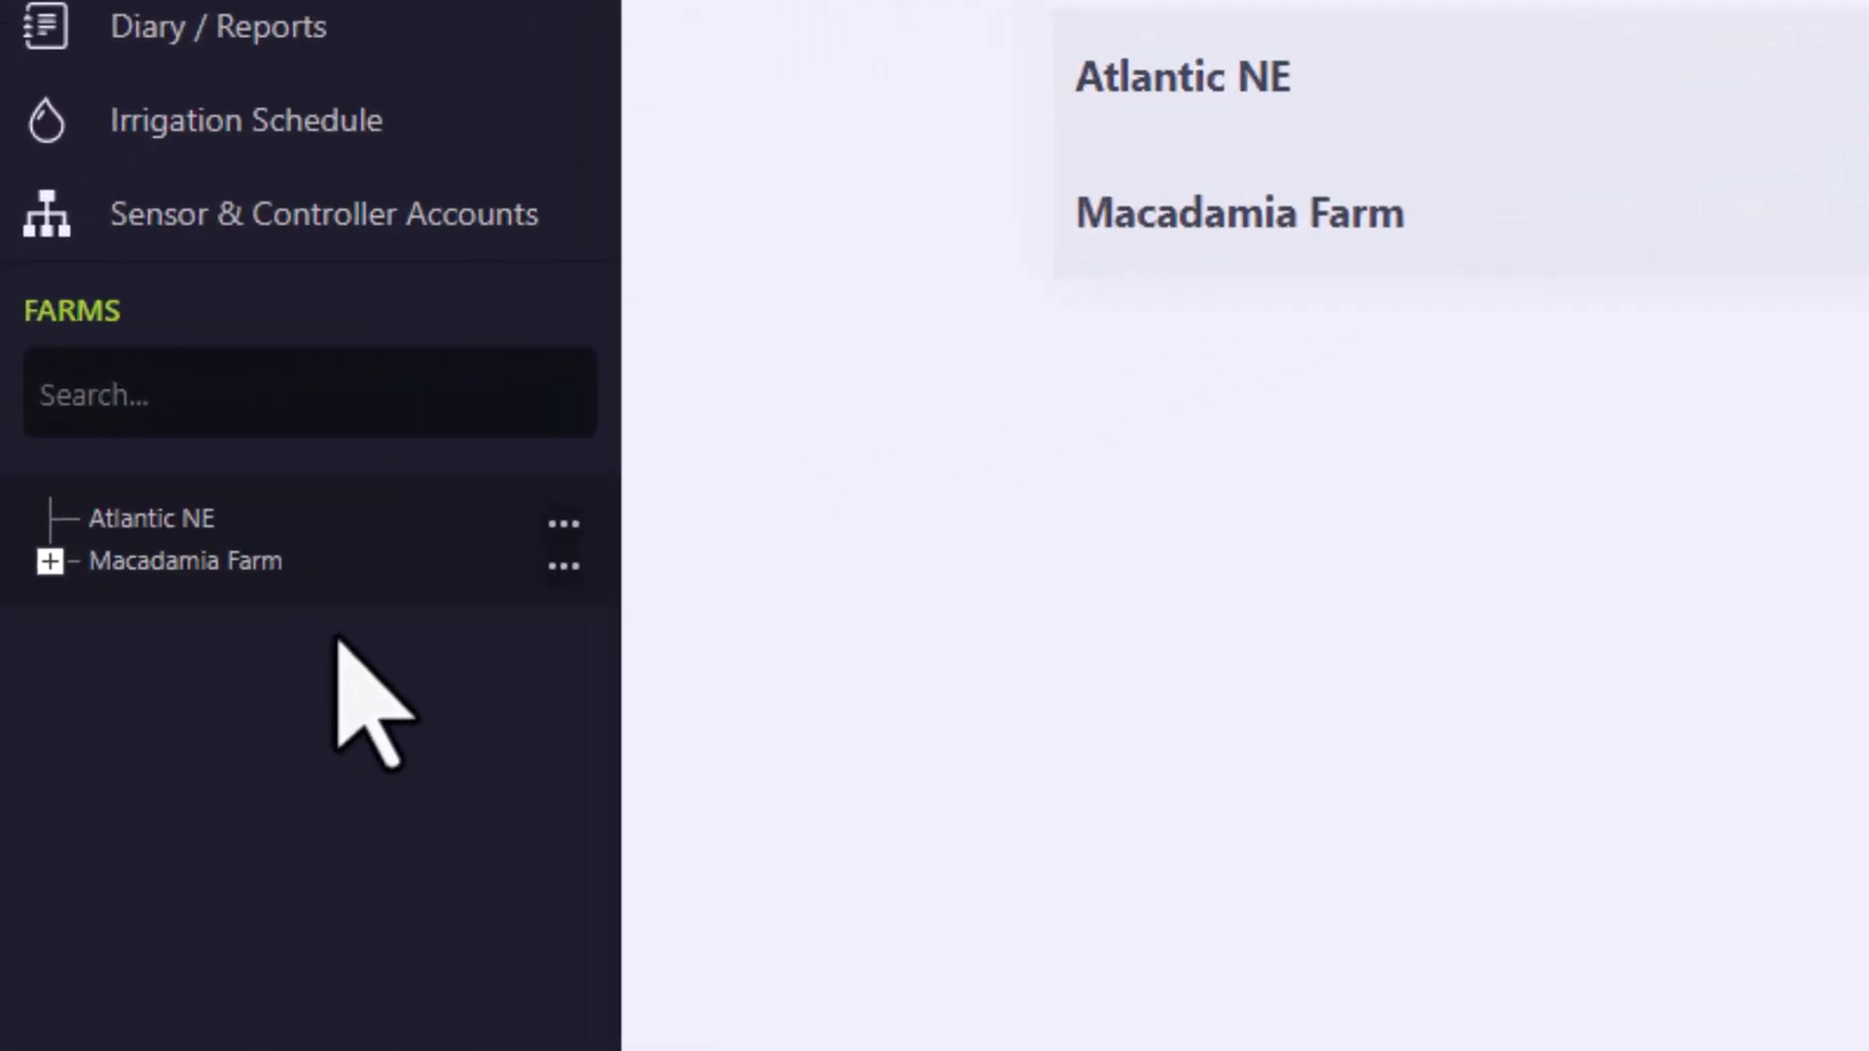
Start adding a season to the 0.7L/hr Ultra Low Flow field of Macadamia Farm
{"action": "left_click", "coordinate": [50, 561]}
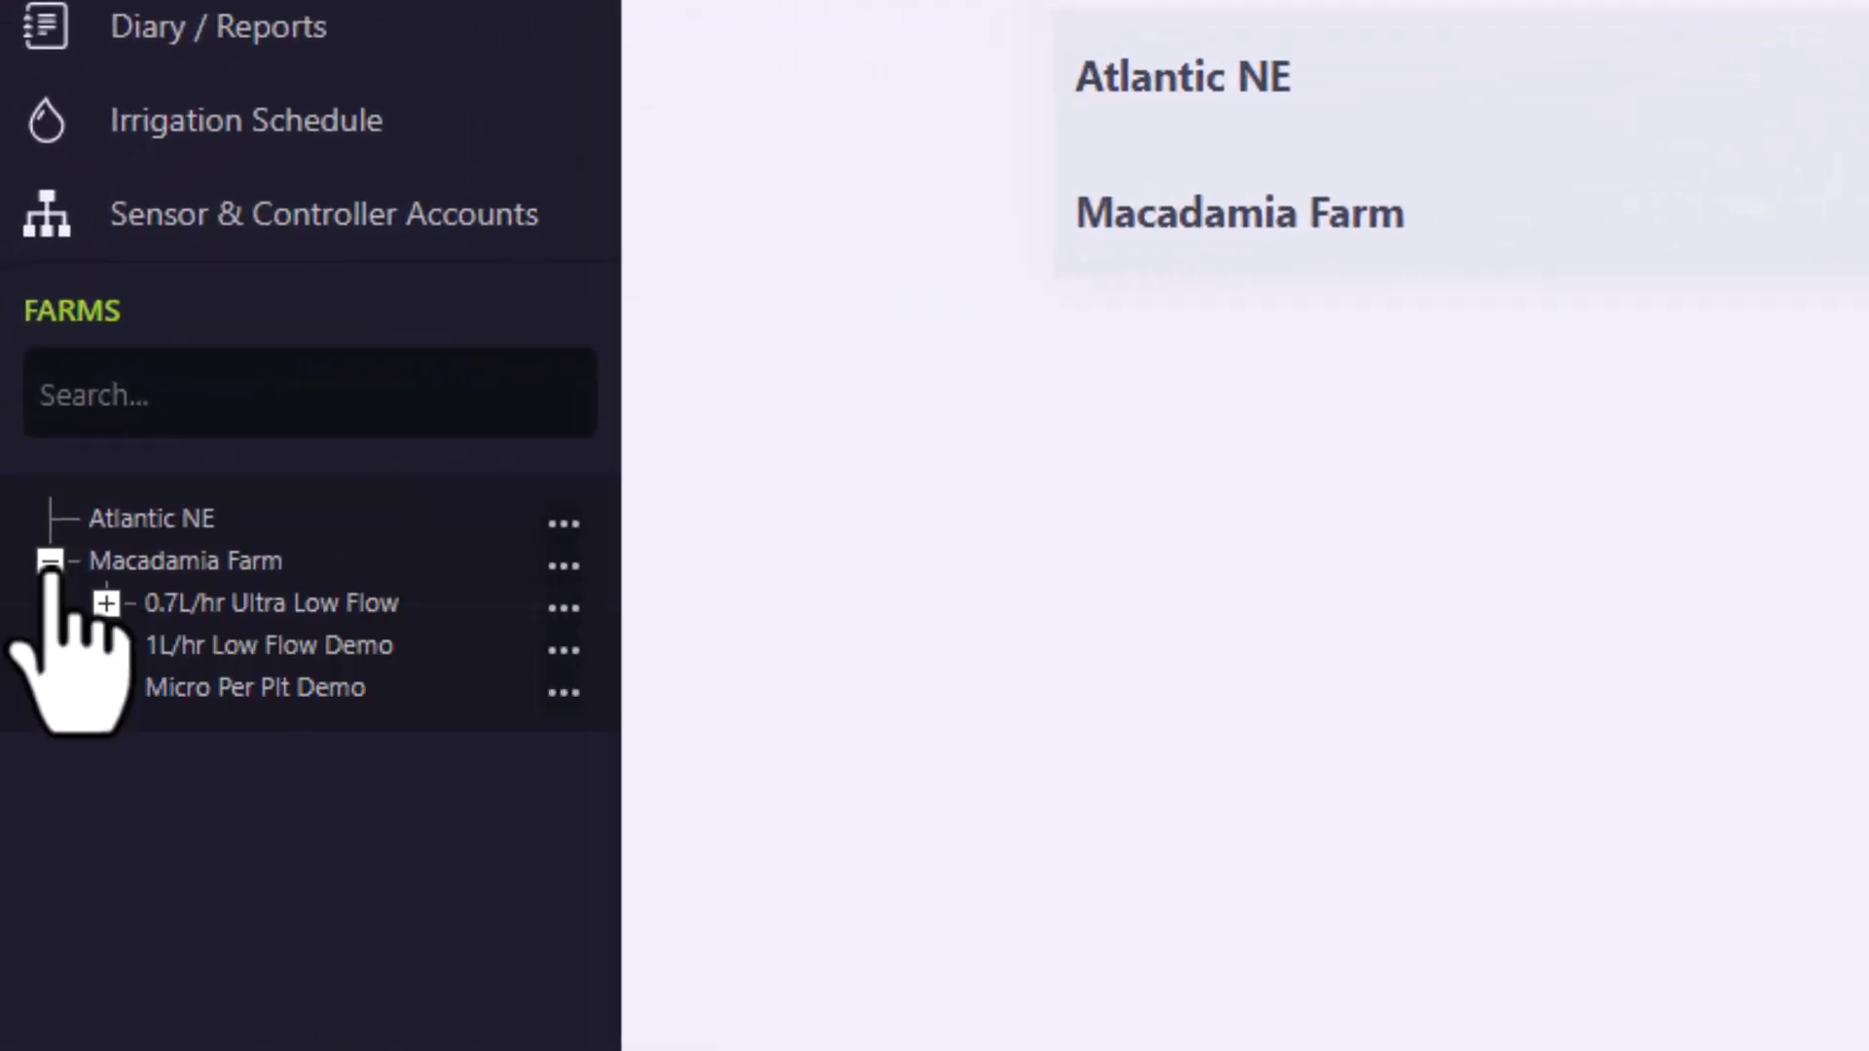
{"action": "left_click", "coordinate": [563, 608]}
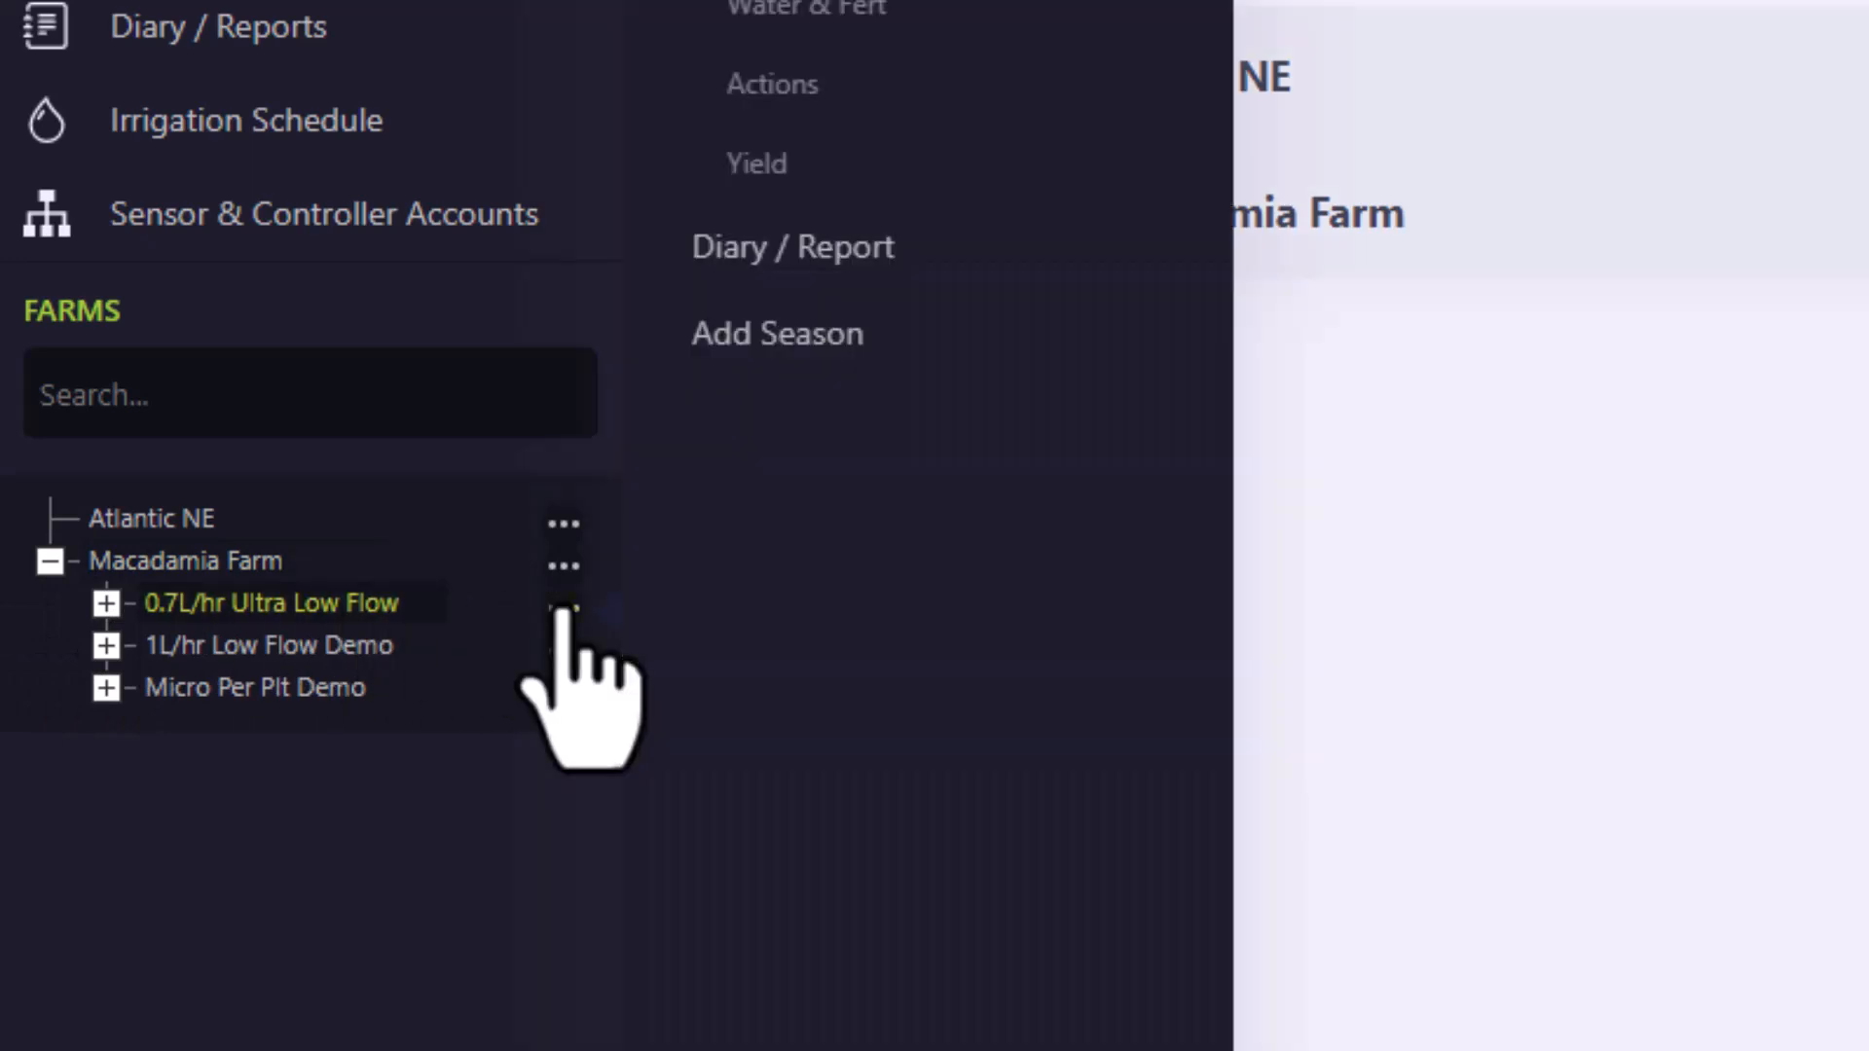
{"action": "left_click", "coordinate": [782, 356]}
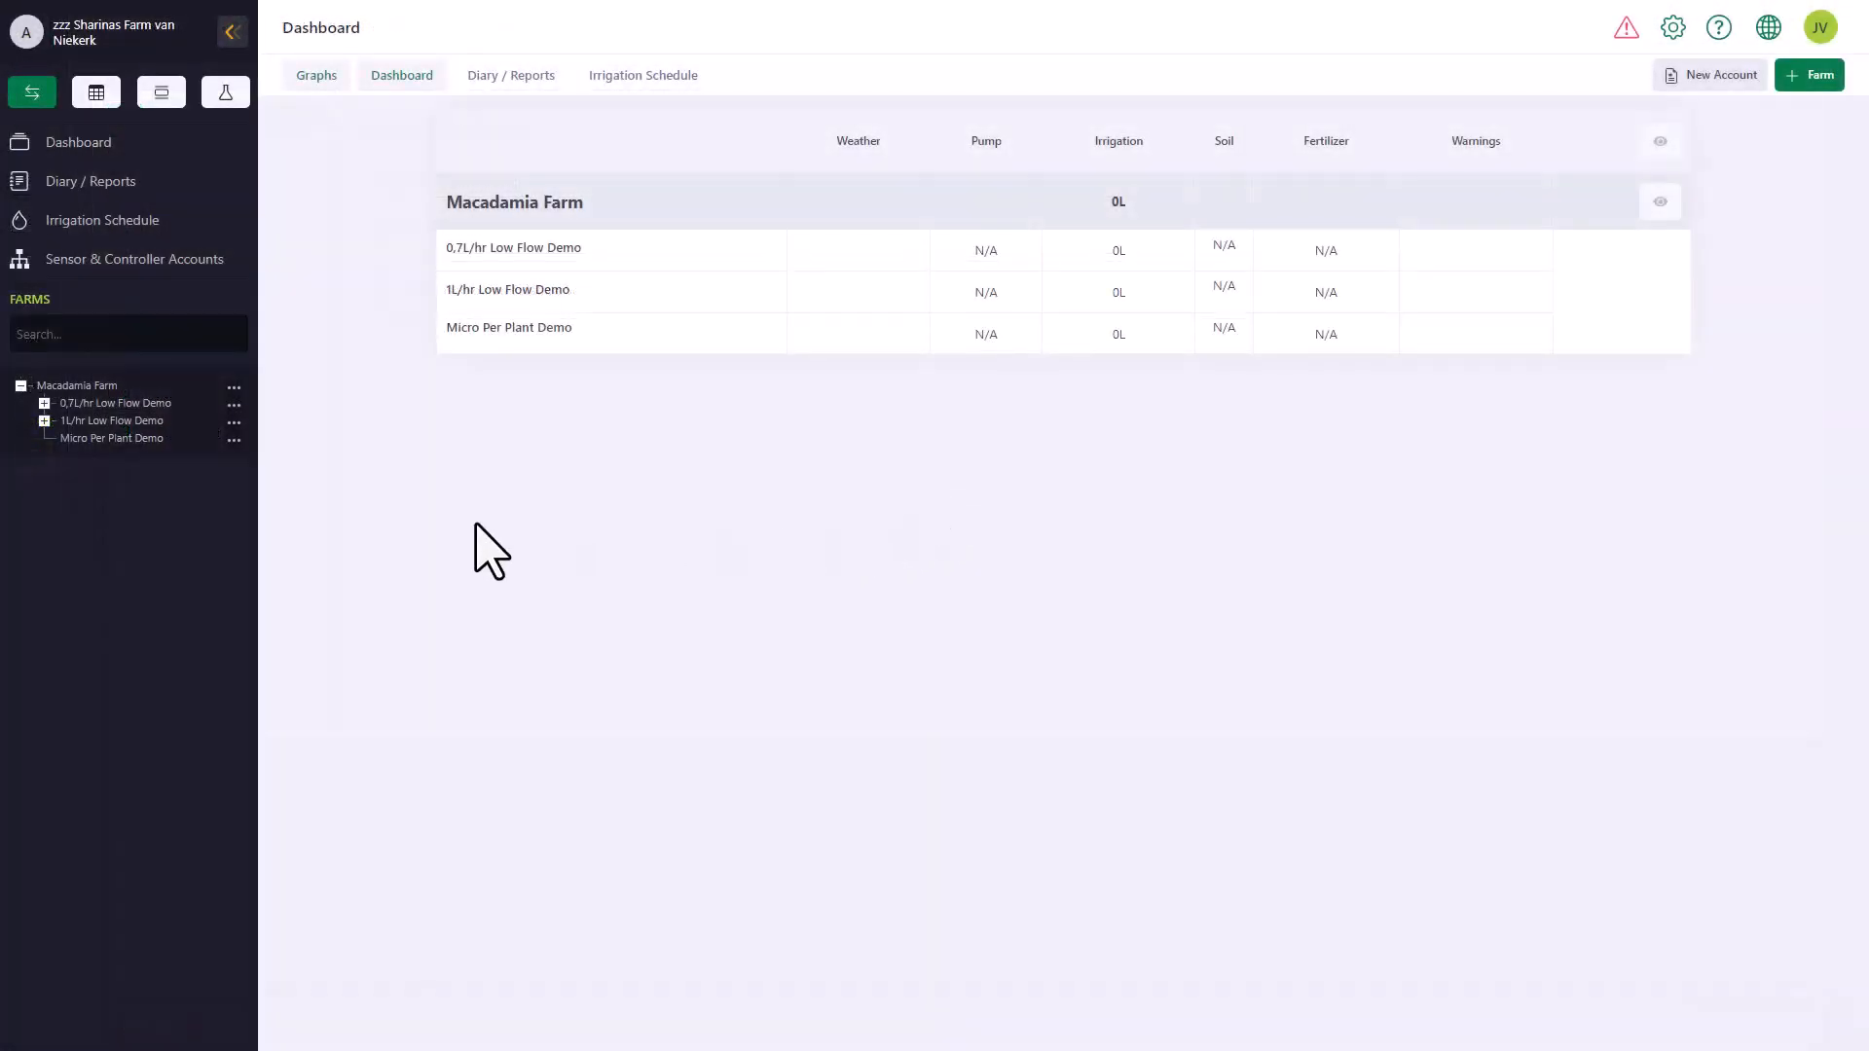
{"action": "left_click", "coordinate": [43, 403]}
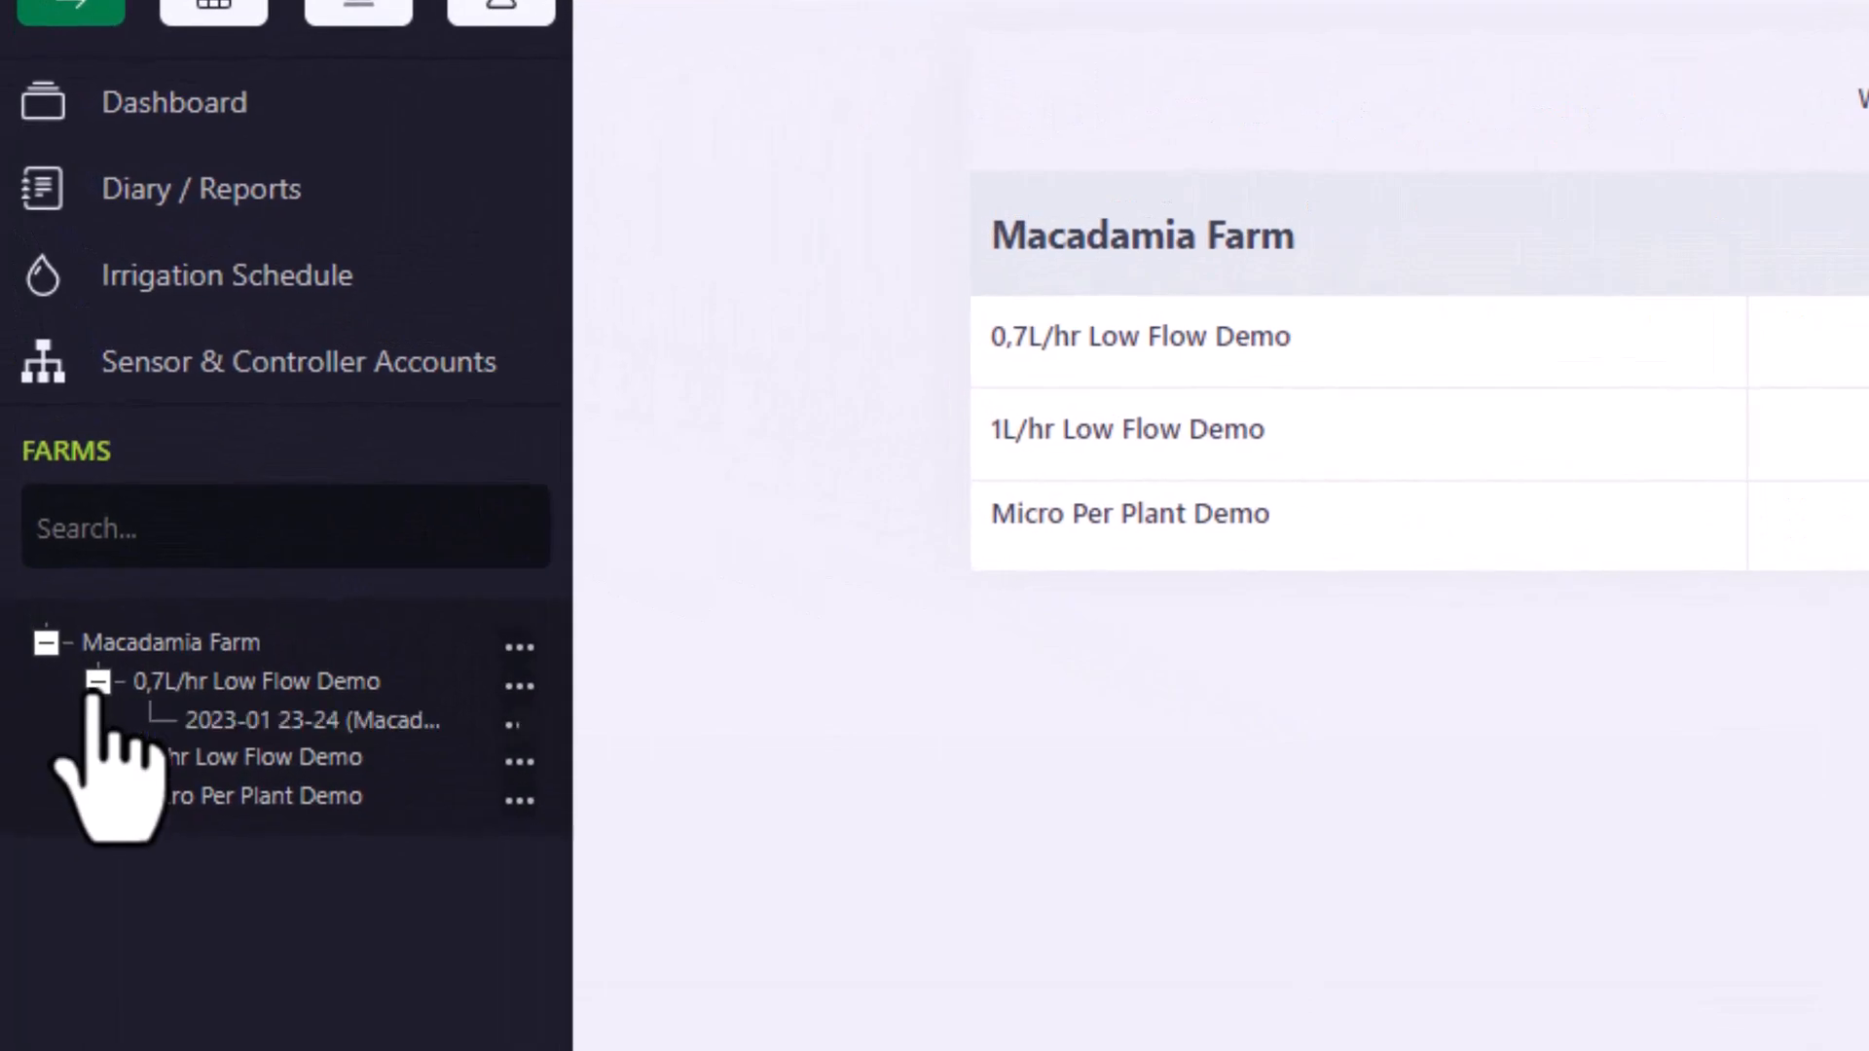
{"action": "left_click", "coordinate": [293, 720]}
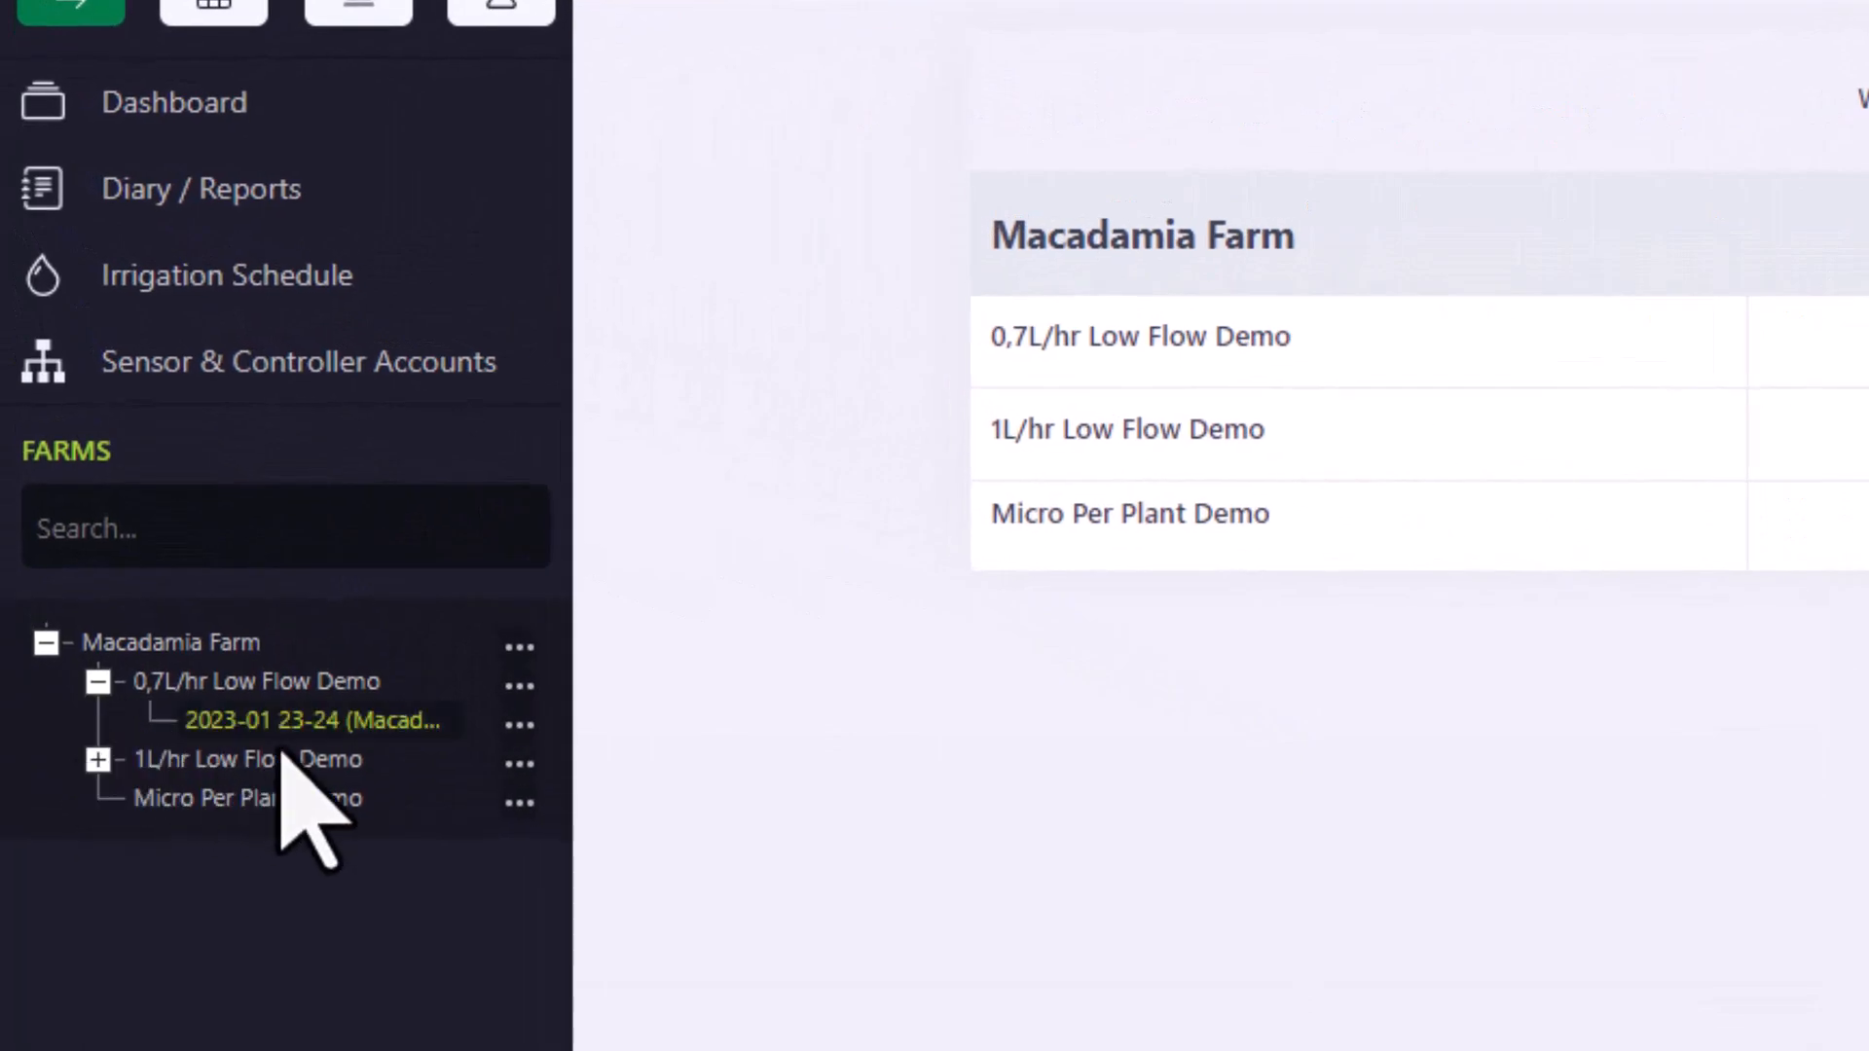
{"action": "left_click", "coordinate": [520, 726]}
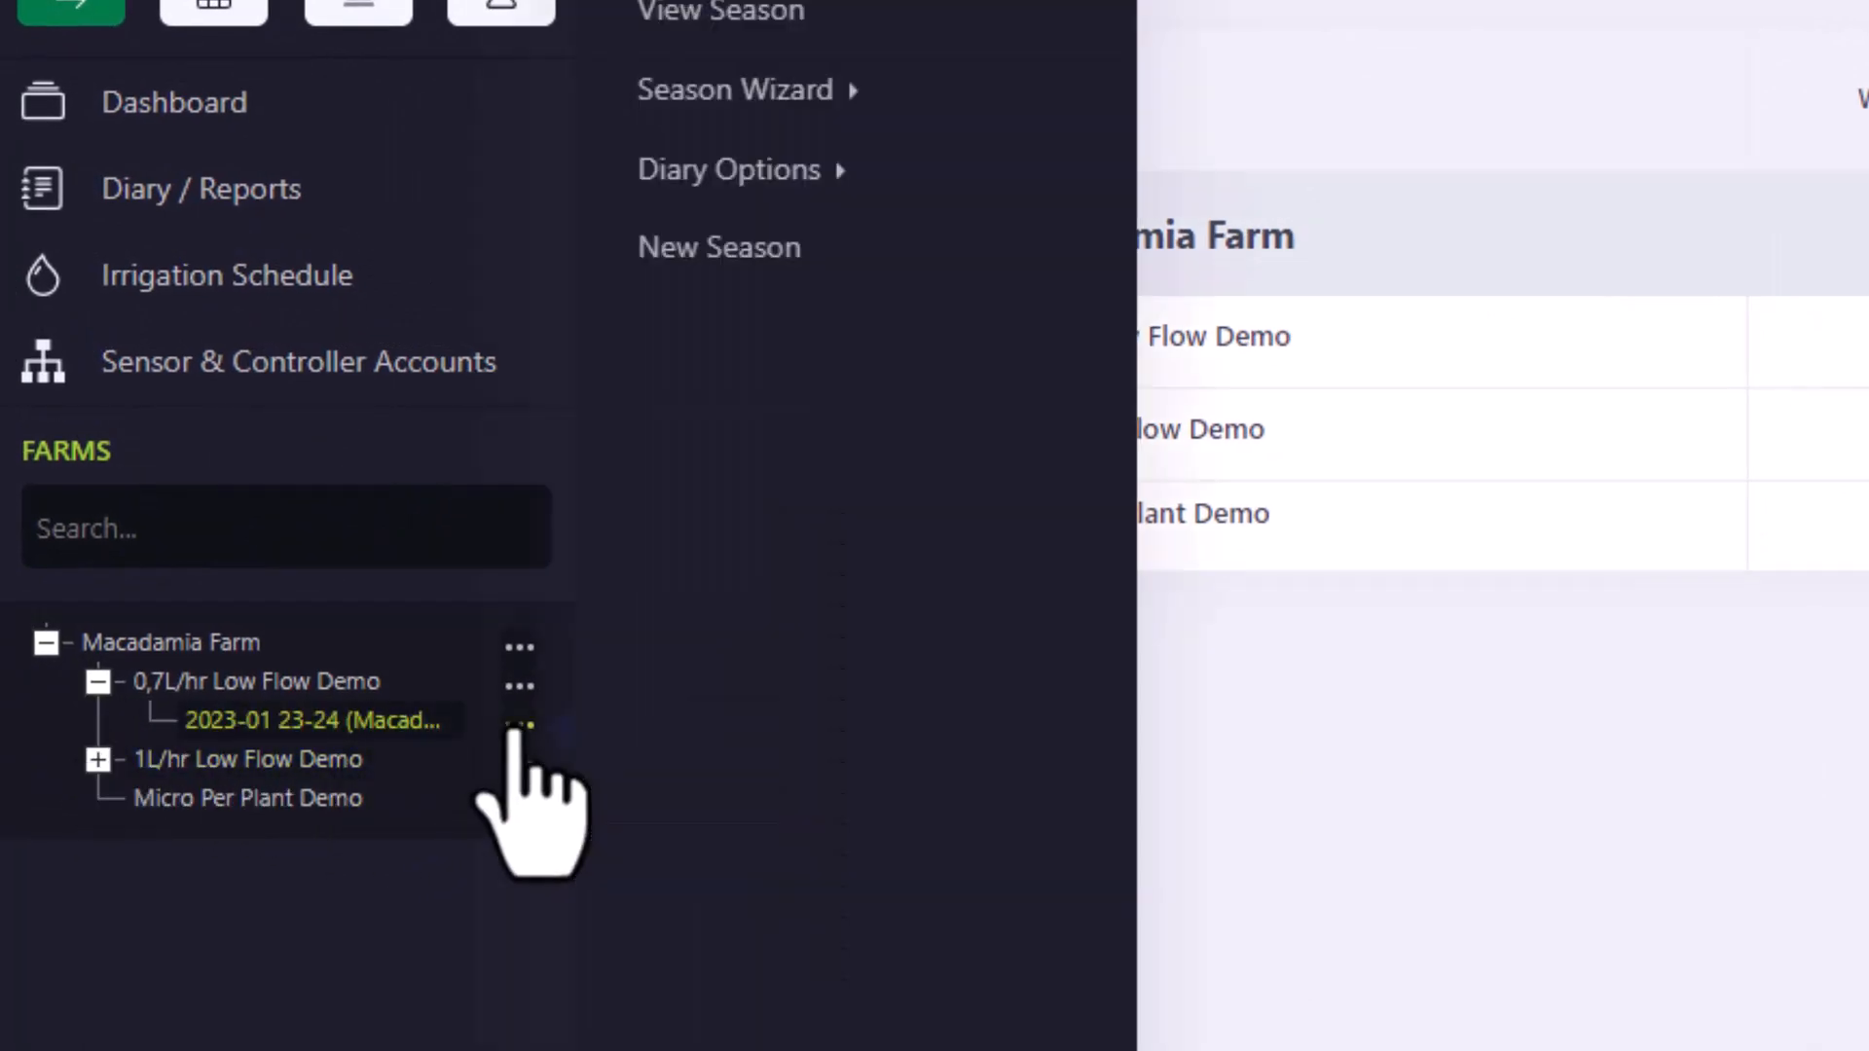
{"action": "left_click", "coordinate": [662, 137]}
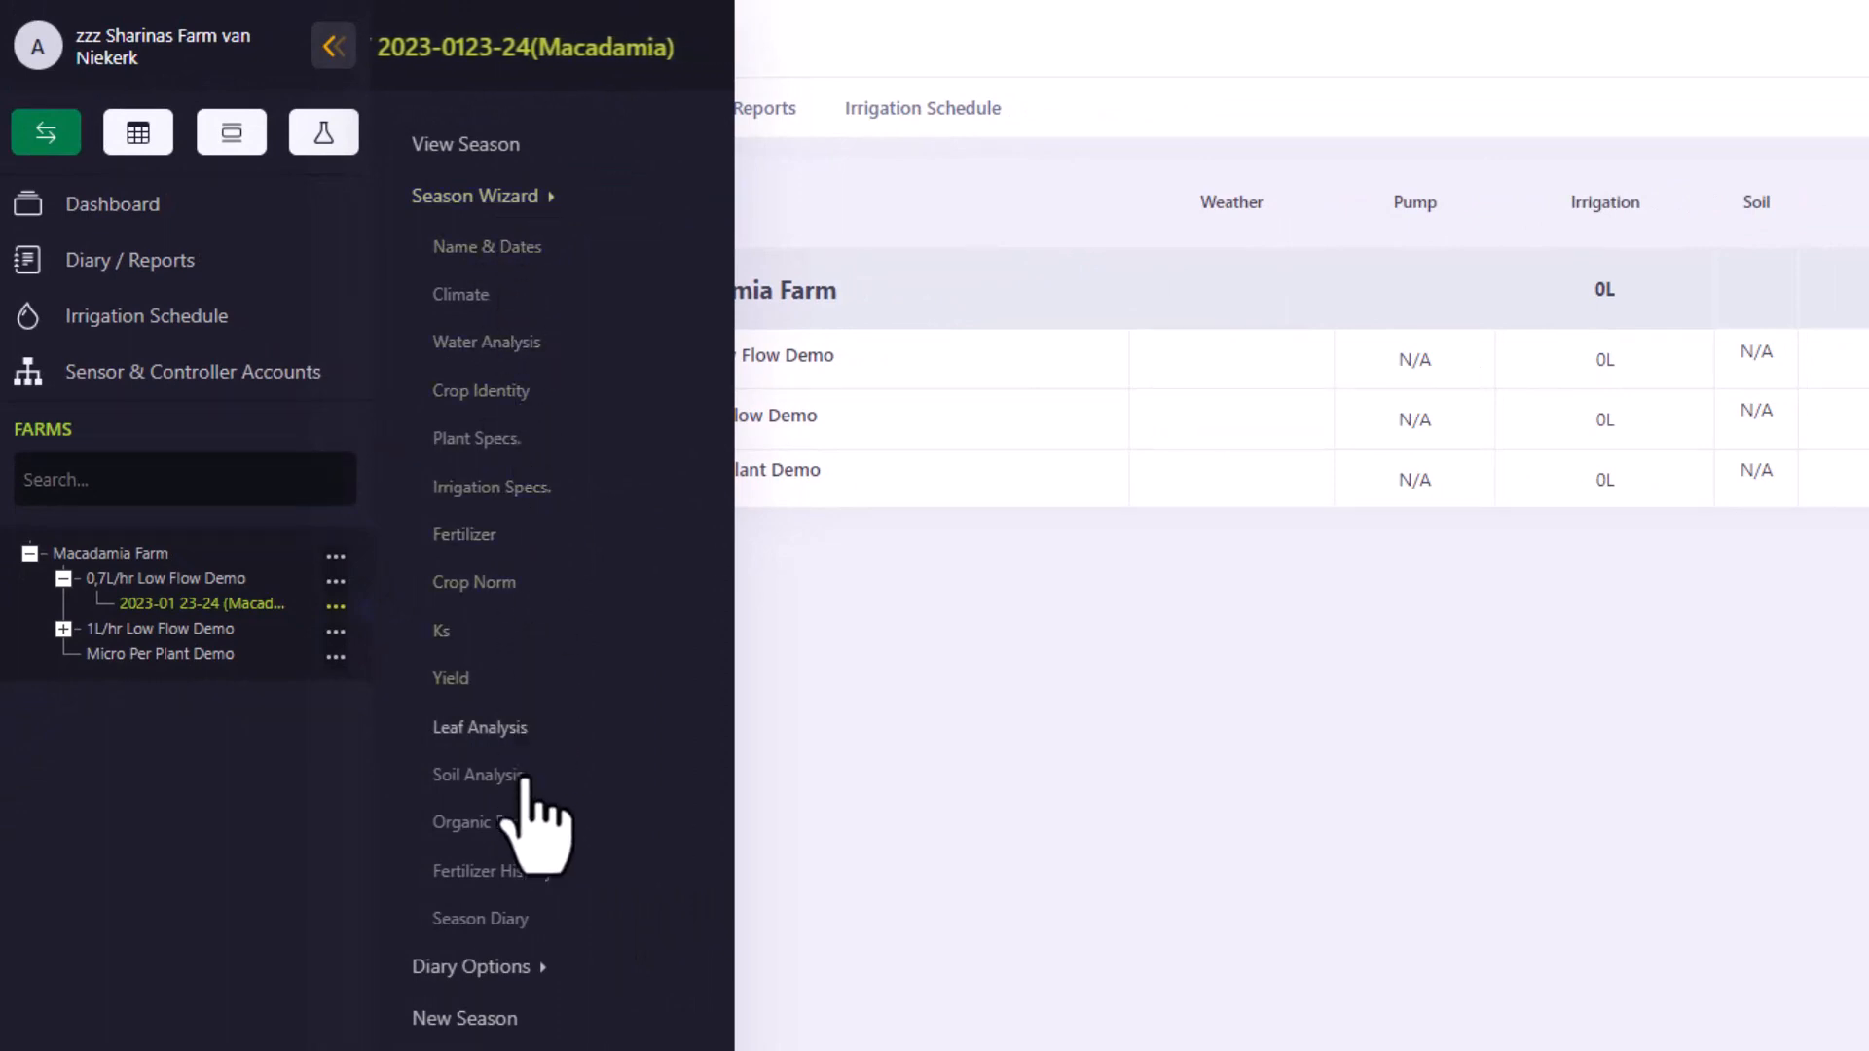
{"action": "left_click", "coordinate": [510, 400]}
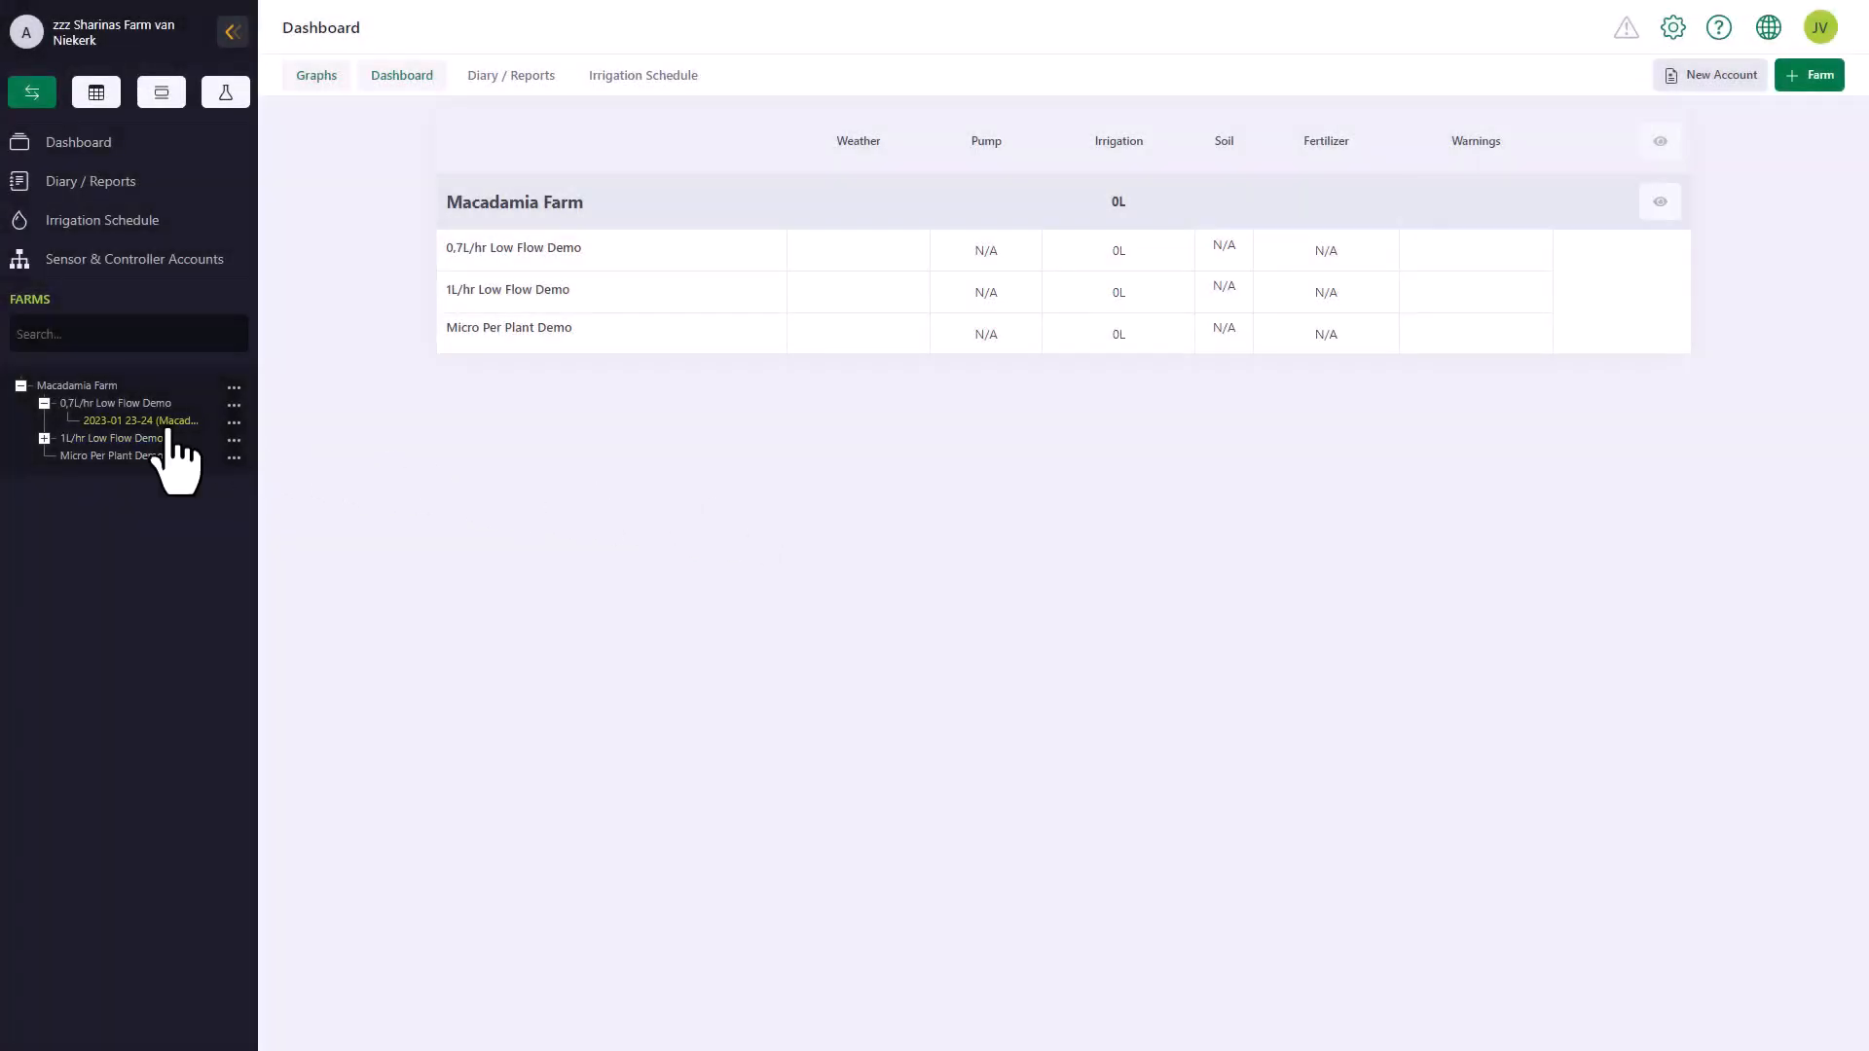
{"action": "left_click", "coordinate": [174, 424]}
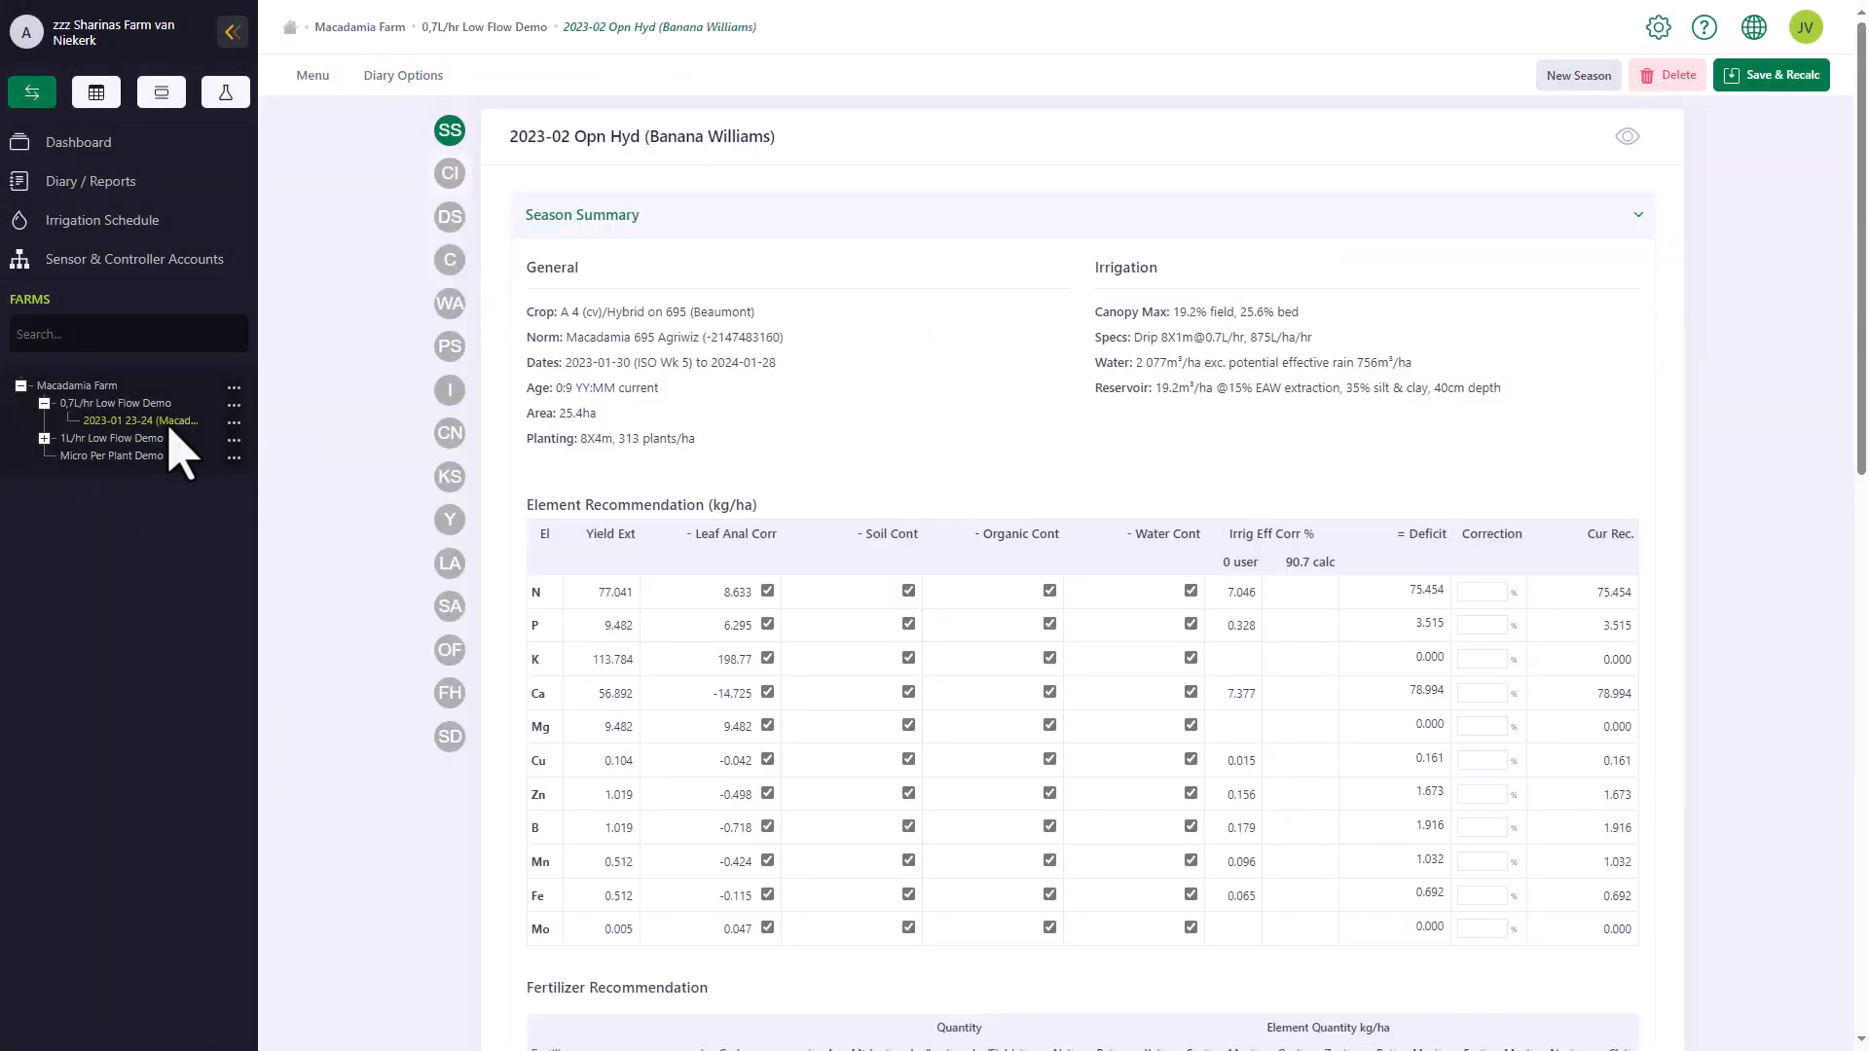
{"action": "scroll", "coordinate": [857, 443], "scroll_direction": "down", "scroll_amount": 8}
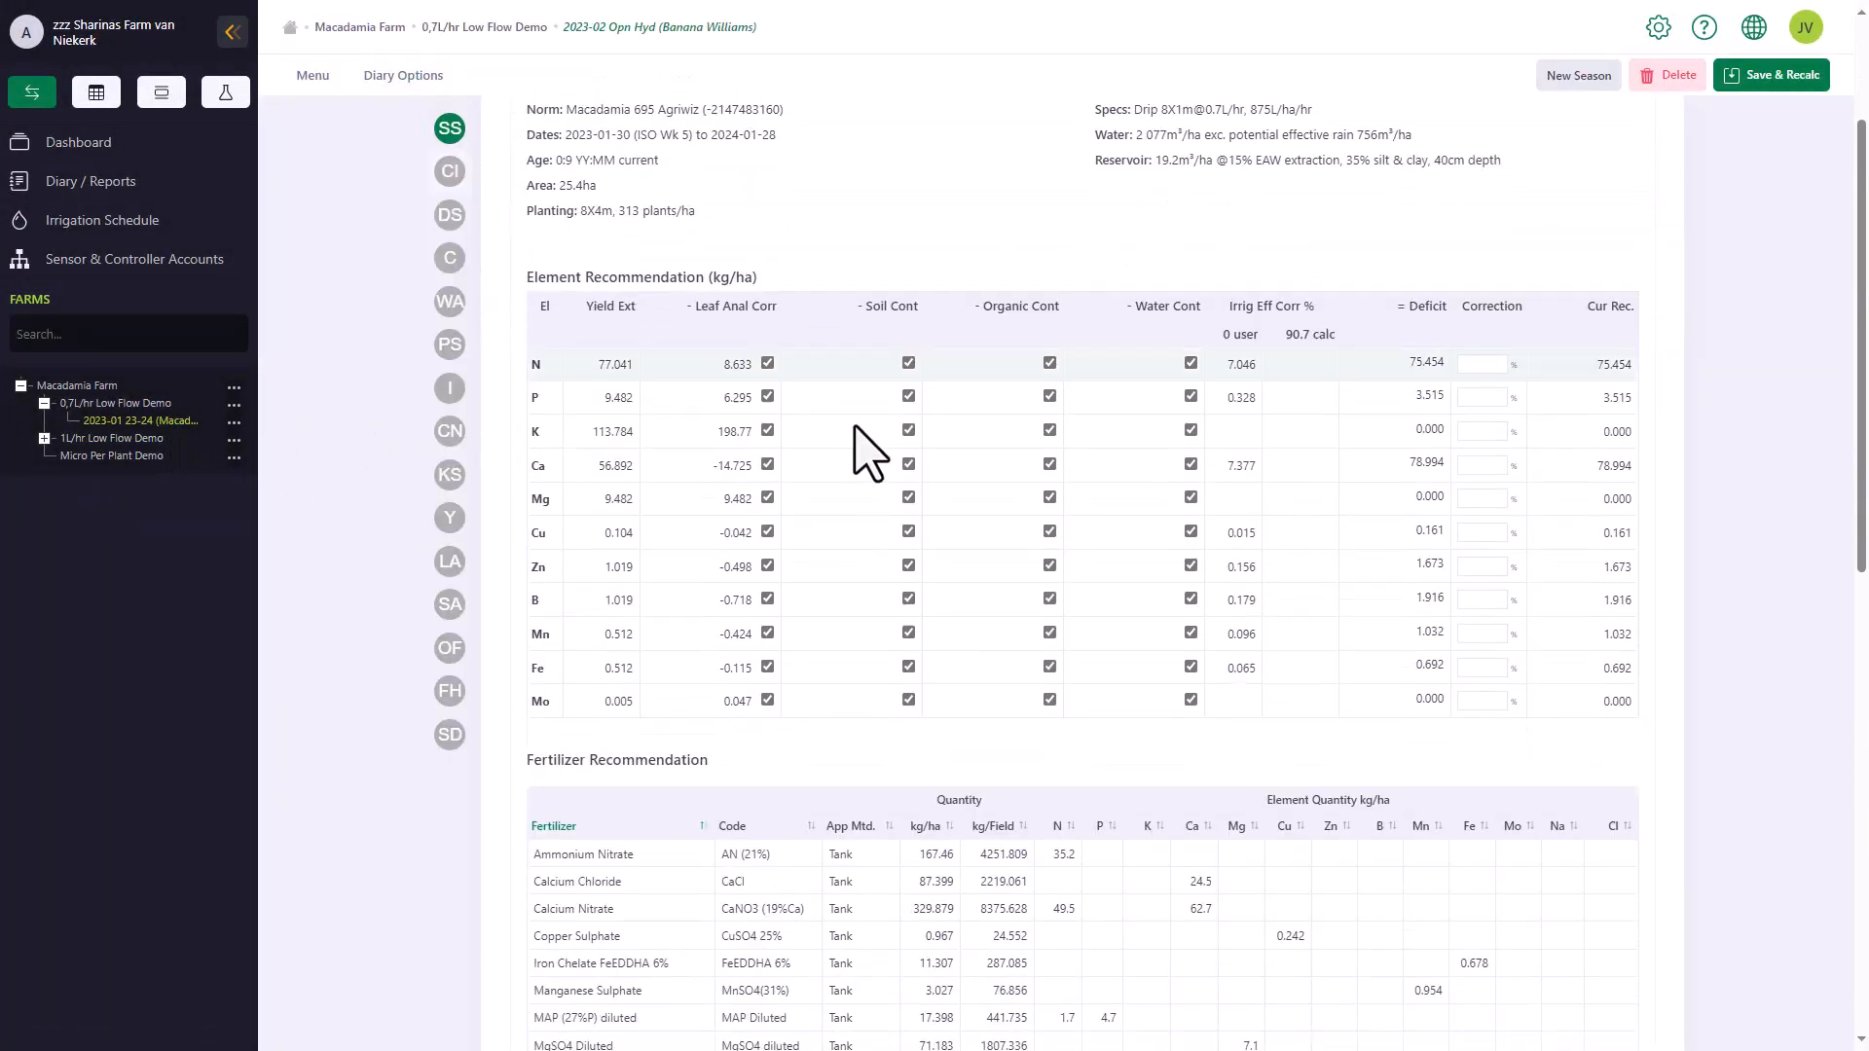
{"action": "scroll", "coordinate": [950, 520], "scroll_direction": "down", "scroll_amount": 3}
{"action": "left_click", "coordinate": [1014, 555]}
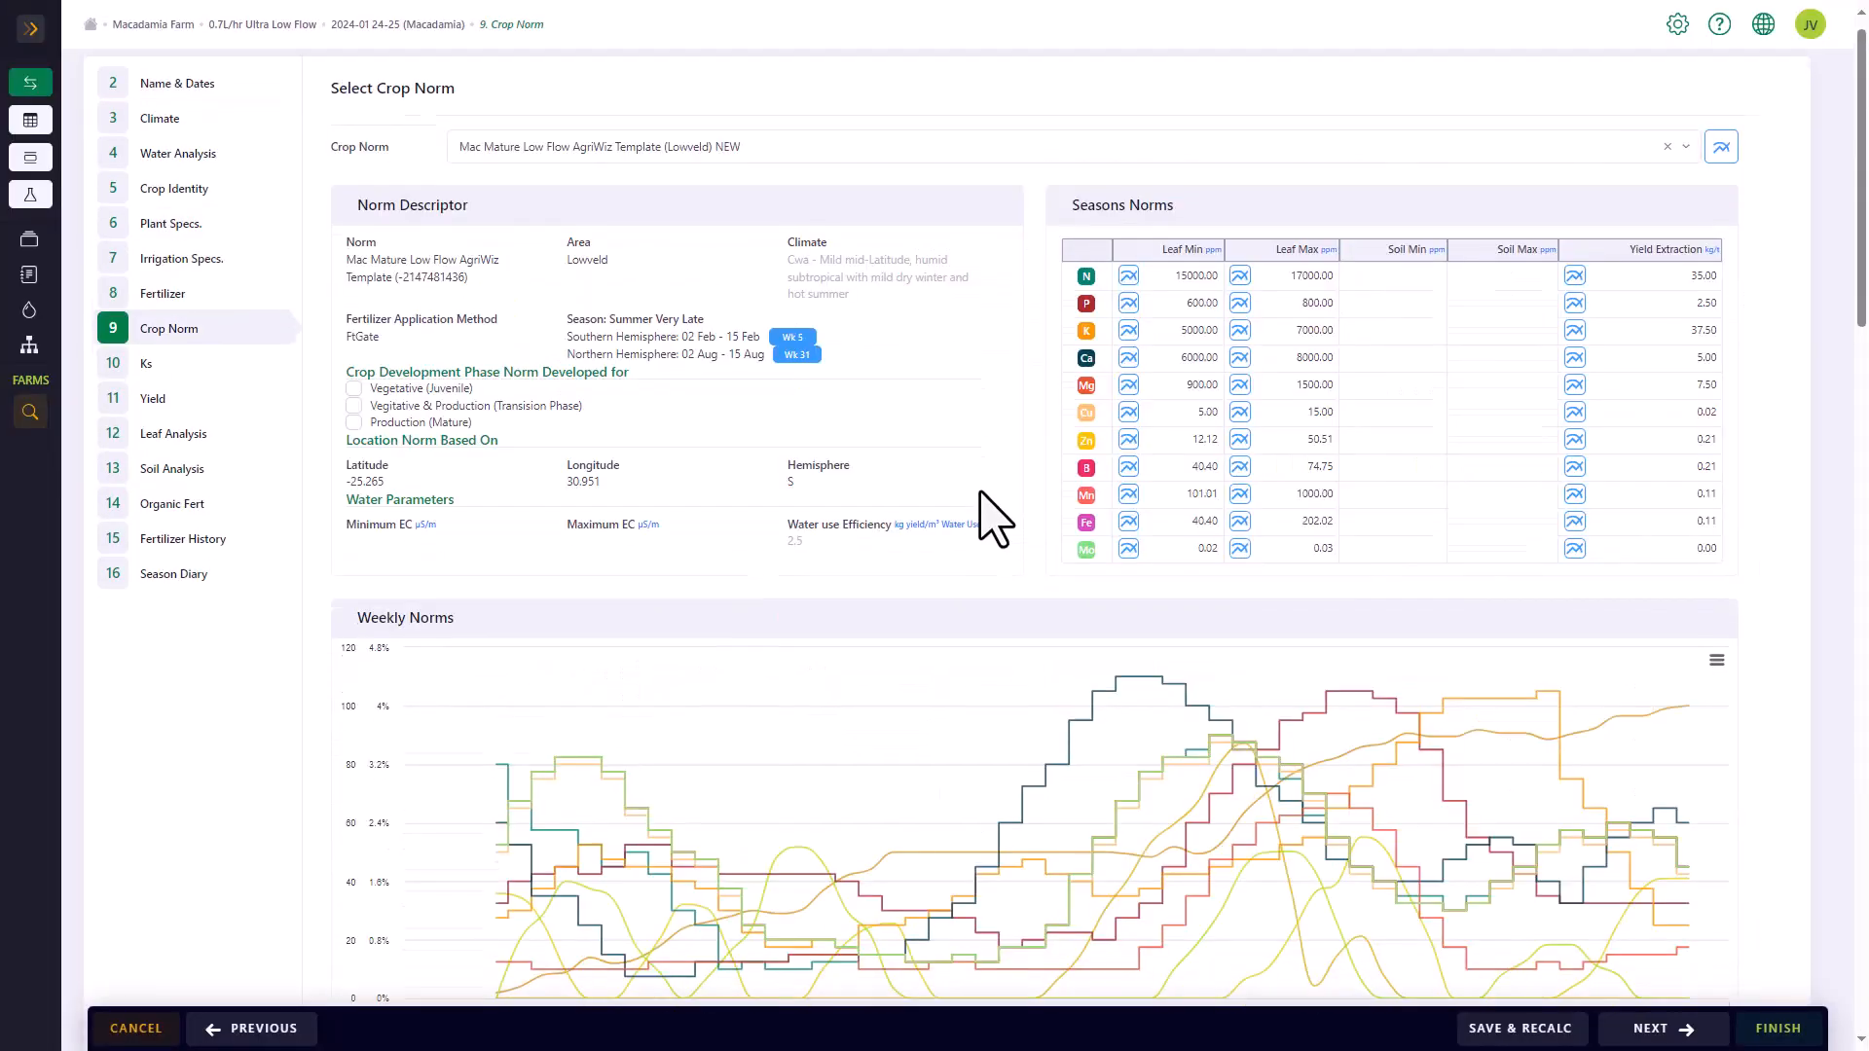
Review the planting parameters and leaf analysis, and check the 23-24 season's P value against the benchmark for related crops
{"action": "scroll", "coordinate": [989, 514], "scroll_direction": "down", "scroll_amount": 1}
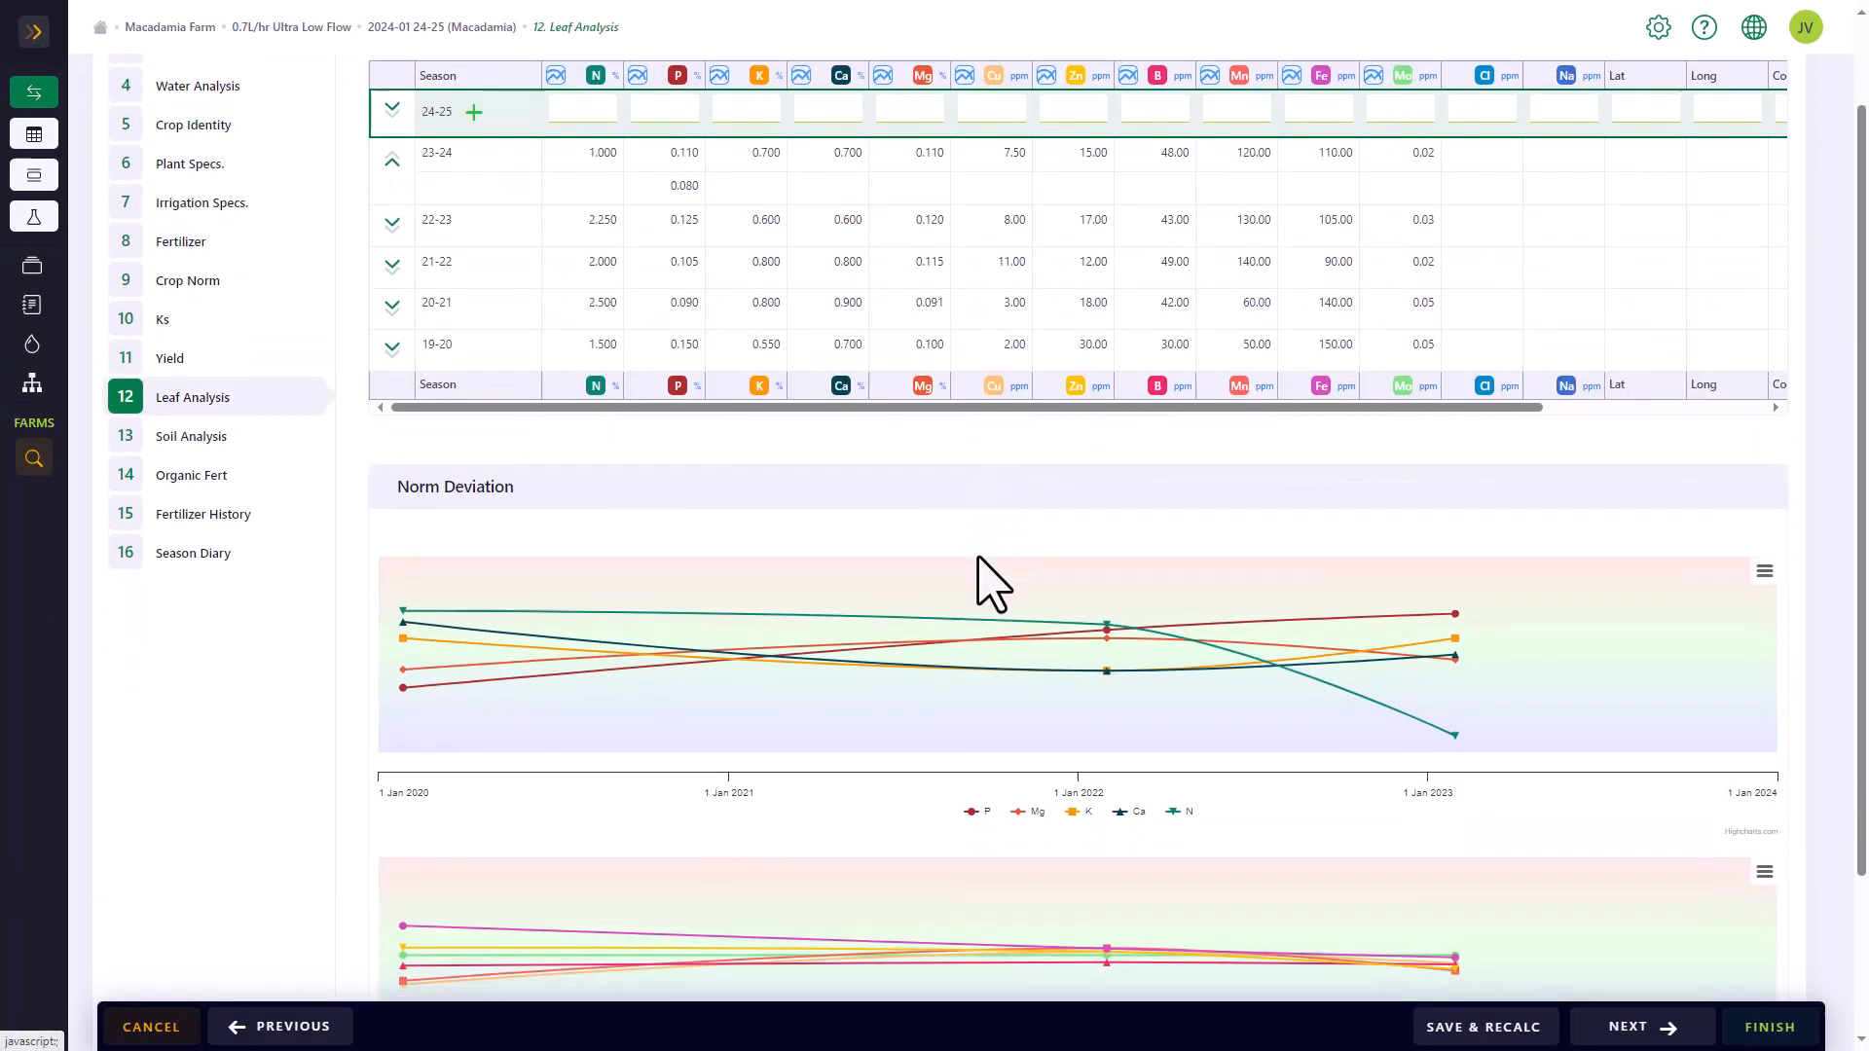
{"action": "scroll", "coordinate": [989, 575], "scroll_direction": "down", "scroll_amount": 2}
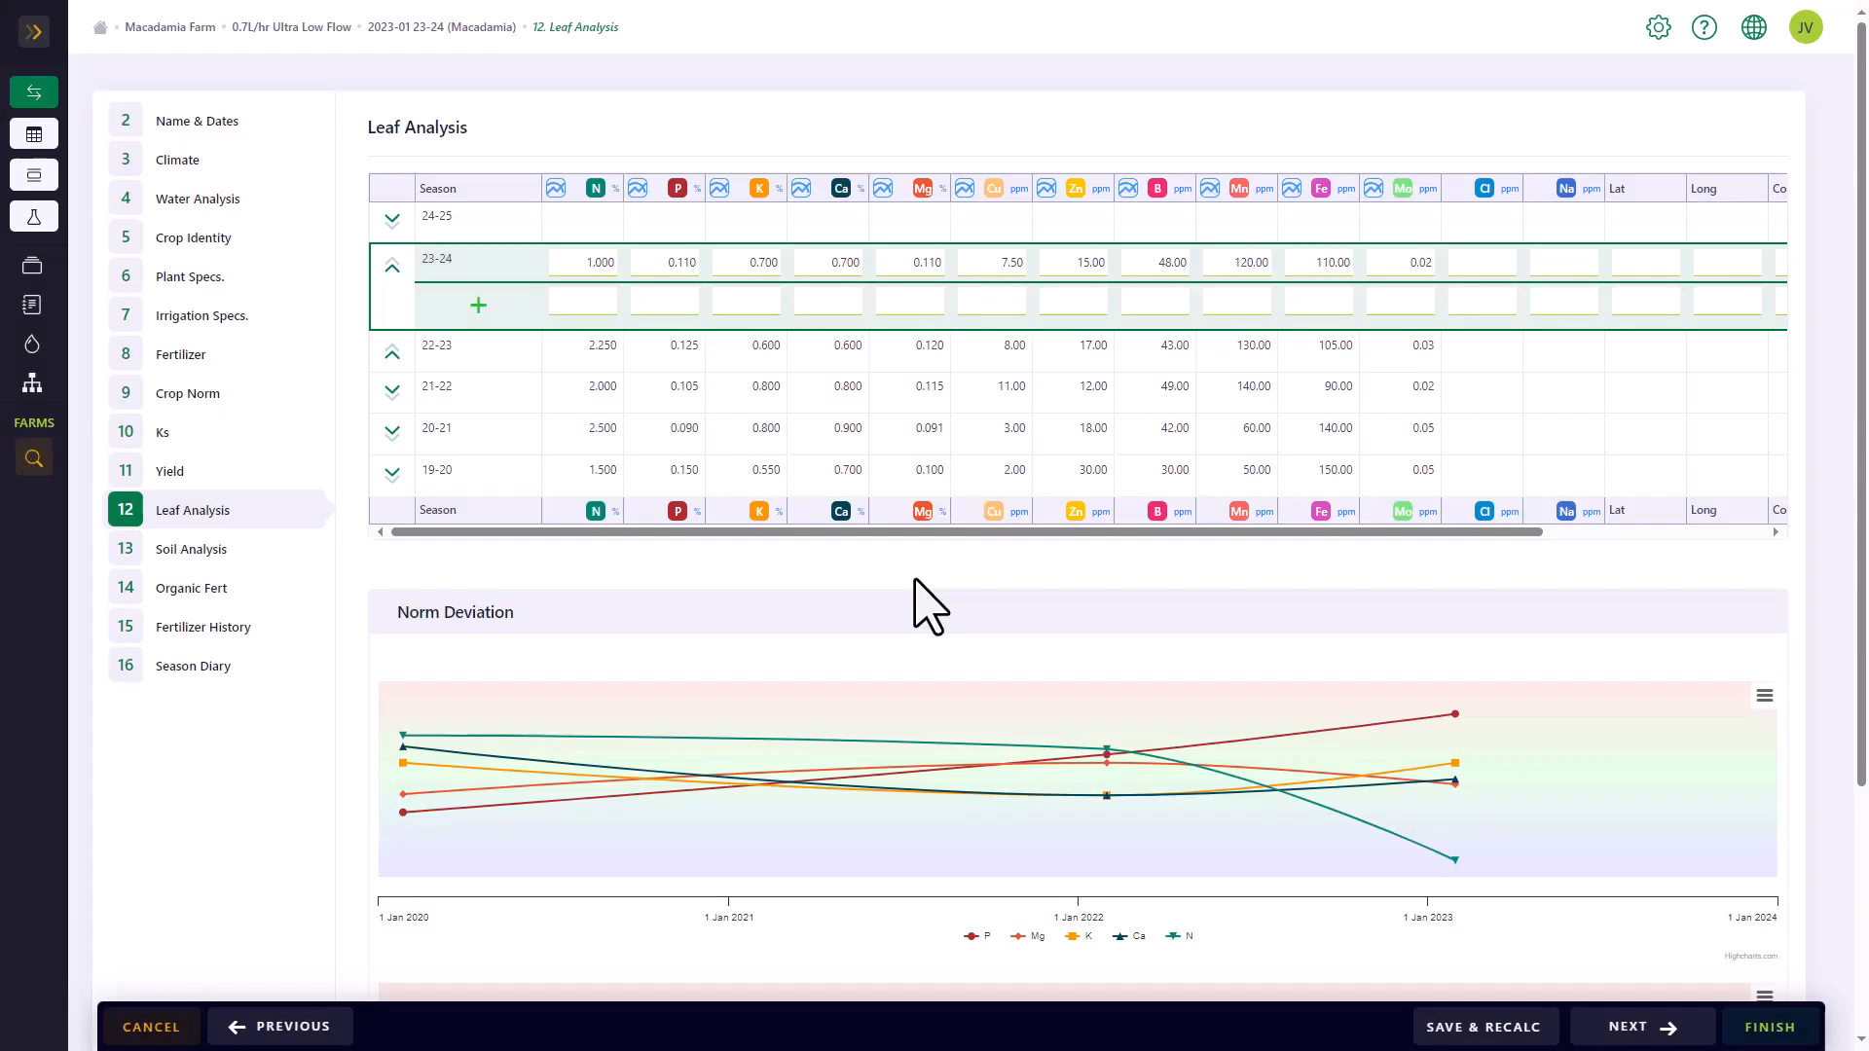
{"action": "left_click", "coordinate": [638, 189]}
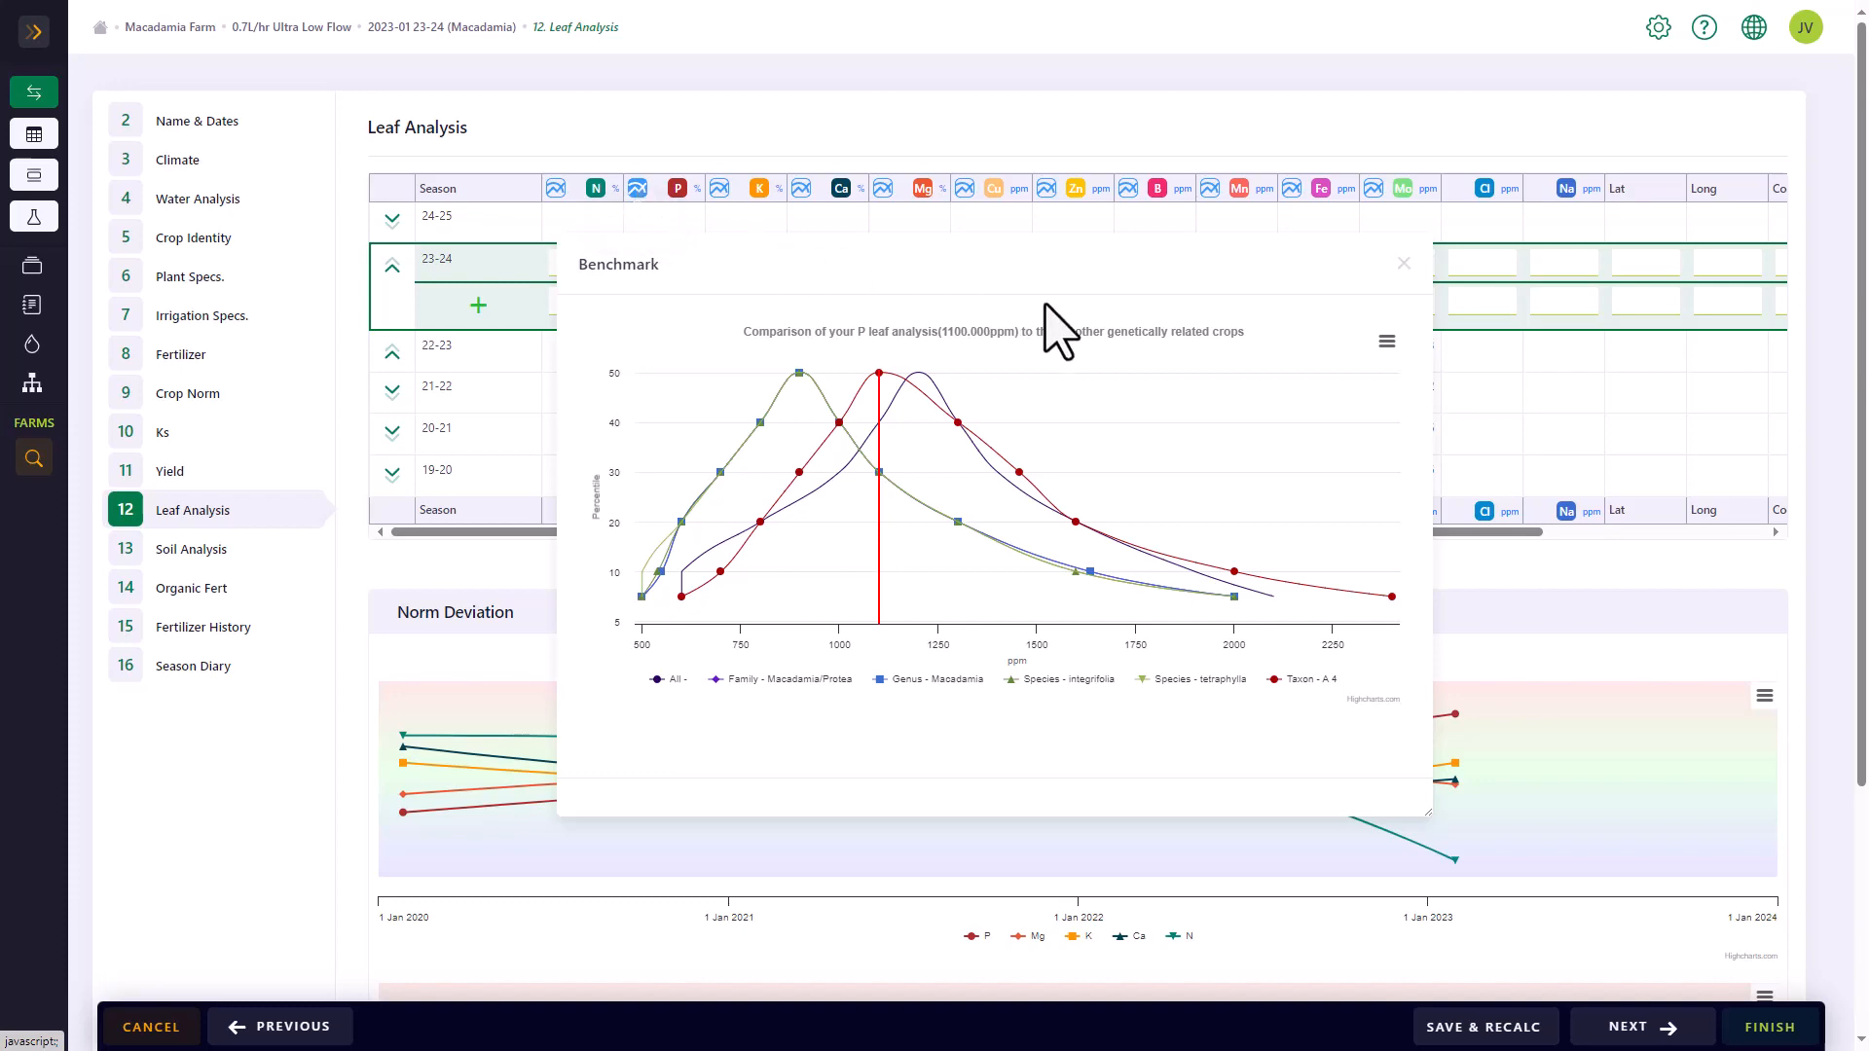
{"action": "left_click", "coordinate": [1404, 264]}
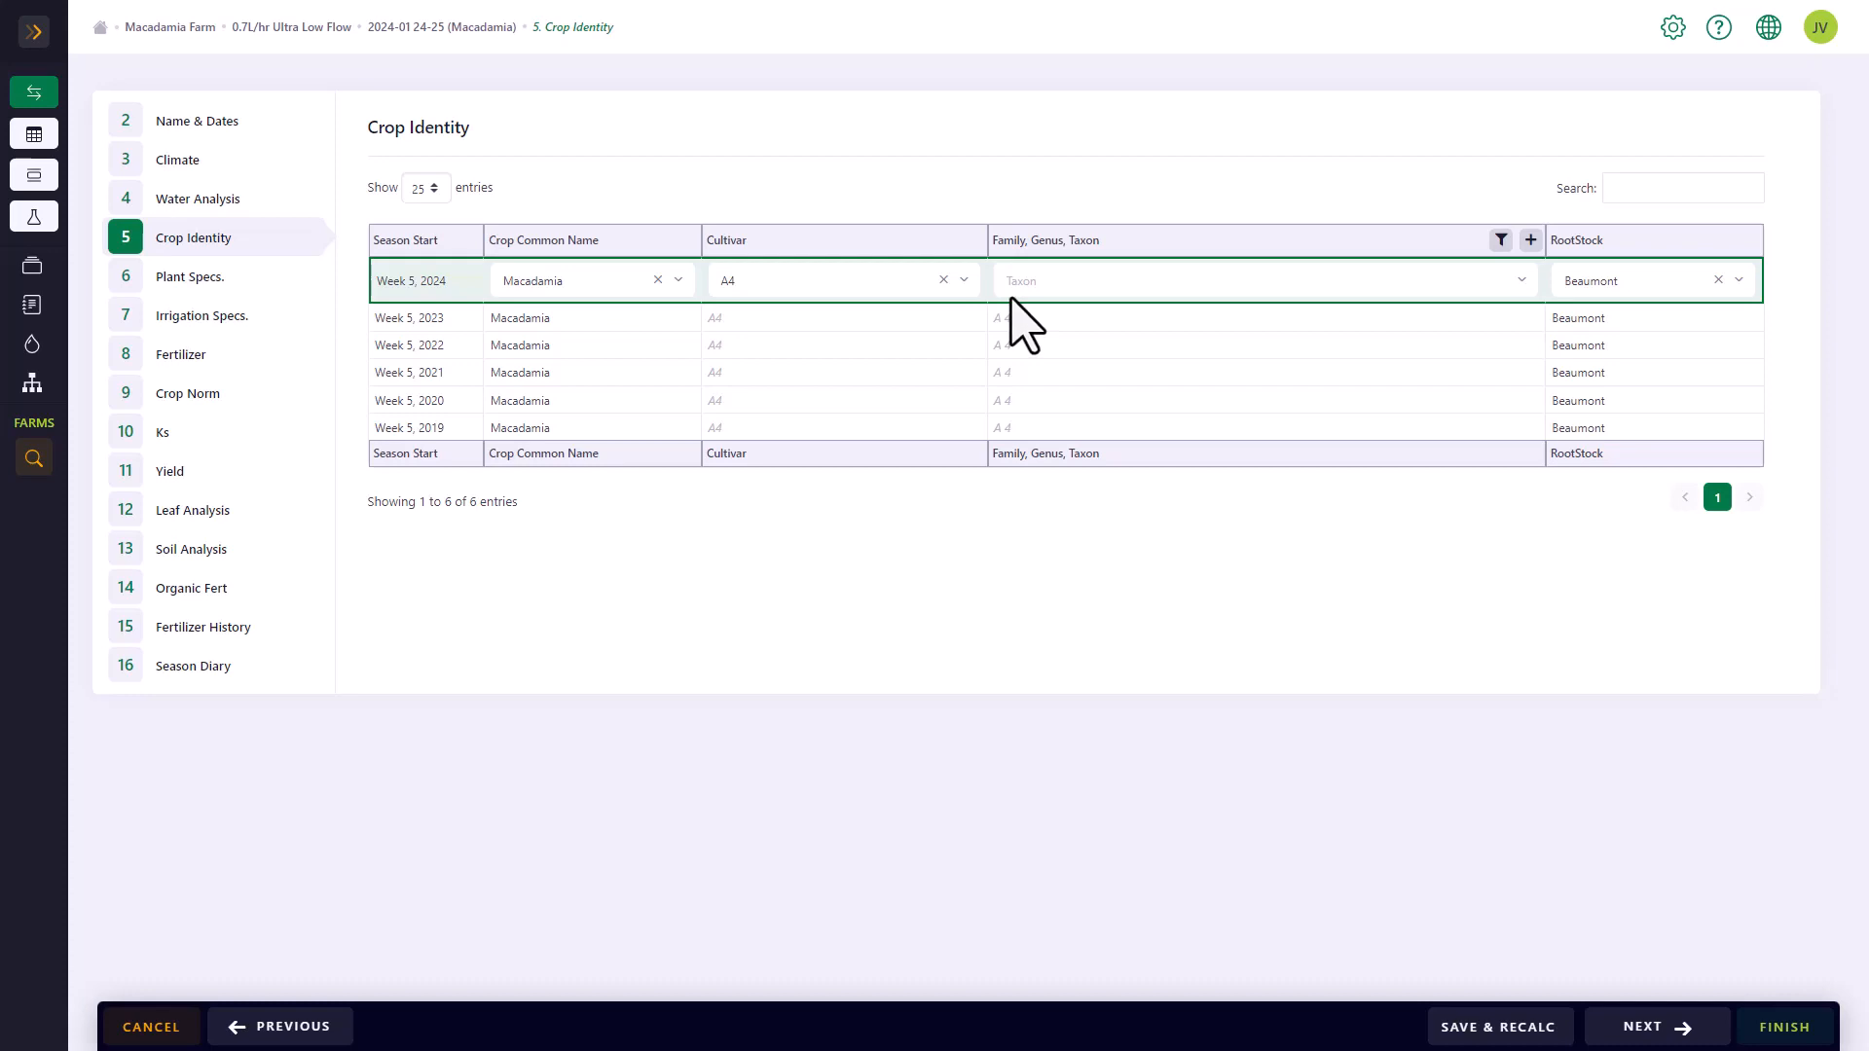
Filter the taxon list by "macadamia" and assign the A 4 (cv) Hybrid taxon to the Week 5, 2024 season
{"action": "left_click", "coordinate": [1501, 240]}
{"action": "left_click", "coordinate": [1321, 248]}
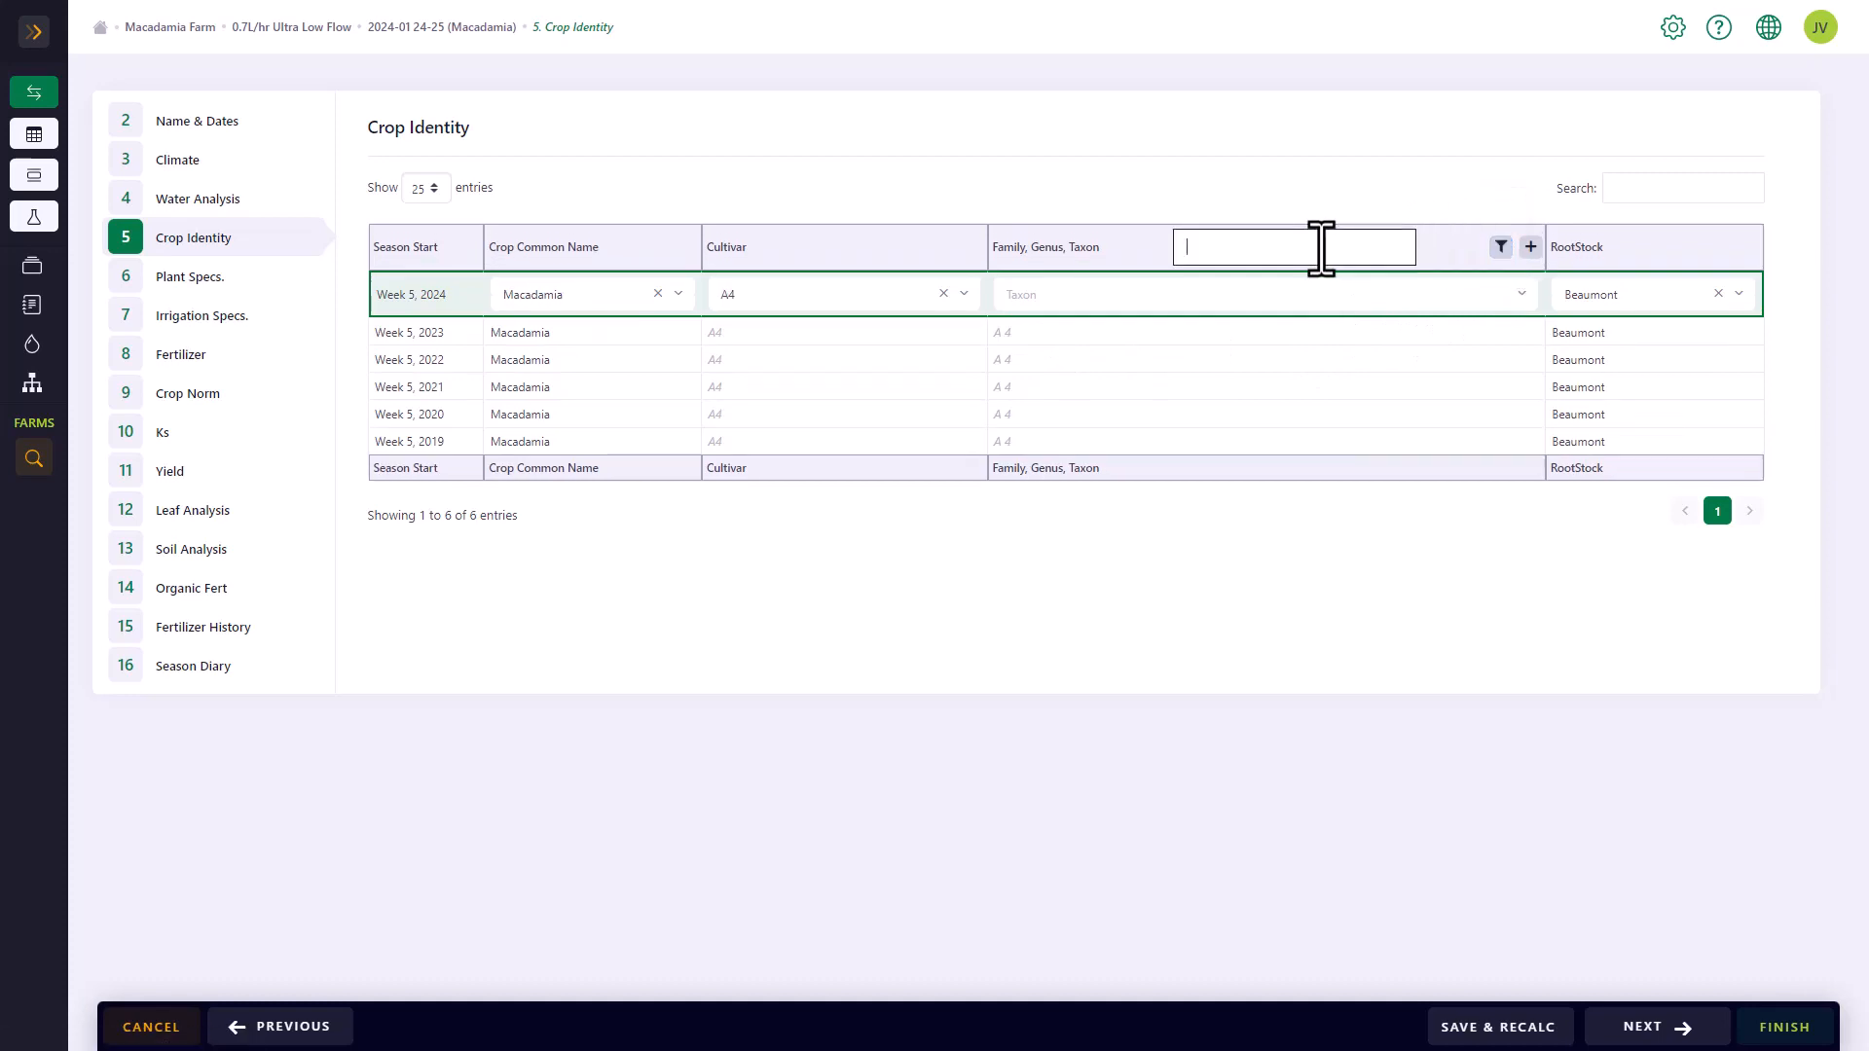
{"action": "type", "text": "macadamia"}
{"action": "left_click", "coordinate": [1525, 296]}
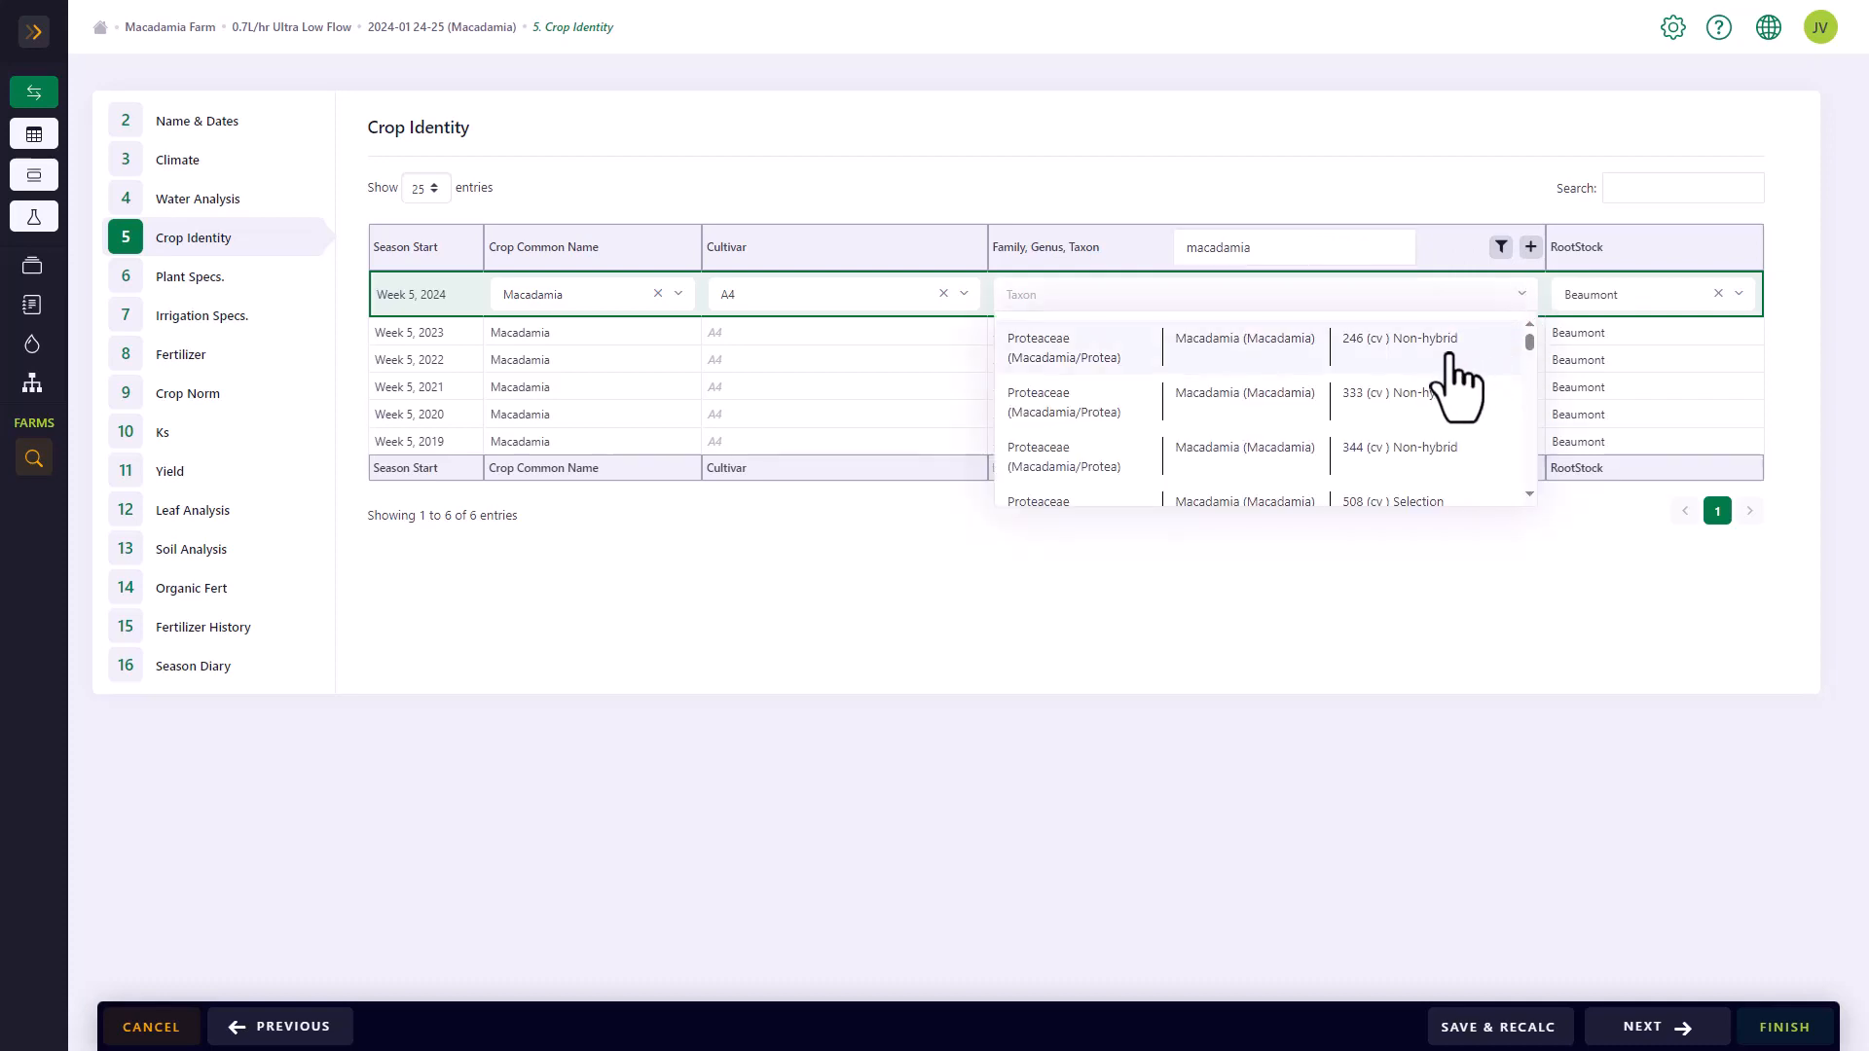
{"action": "scroll", "coordinate": [1335, 417], "scroll_direction": "down", "scroll_amount": 6}
{"action": "scroll", "coordinate": [1253, 393], "scroll_direction": "down", "scroll_amount": 4}
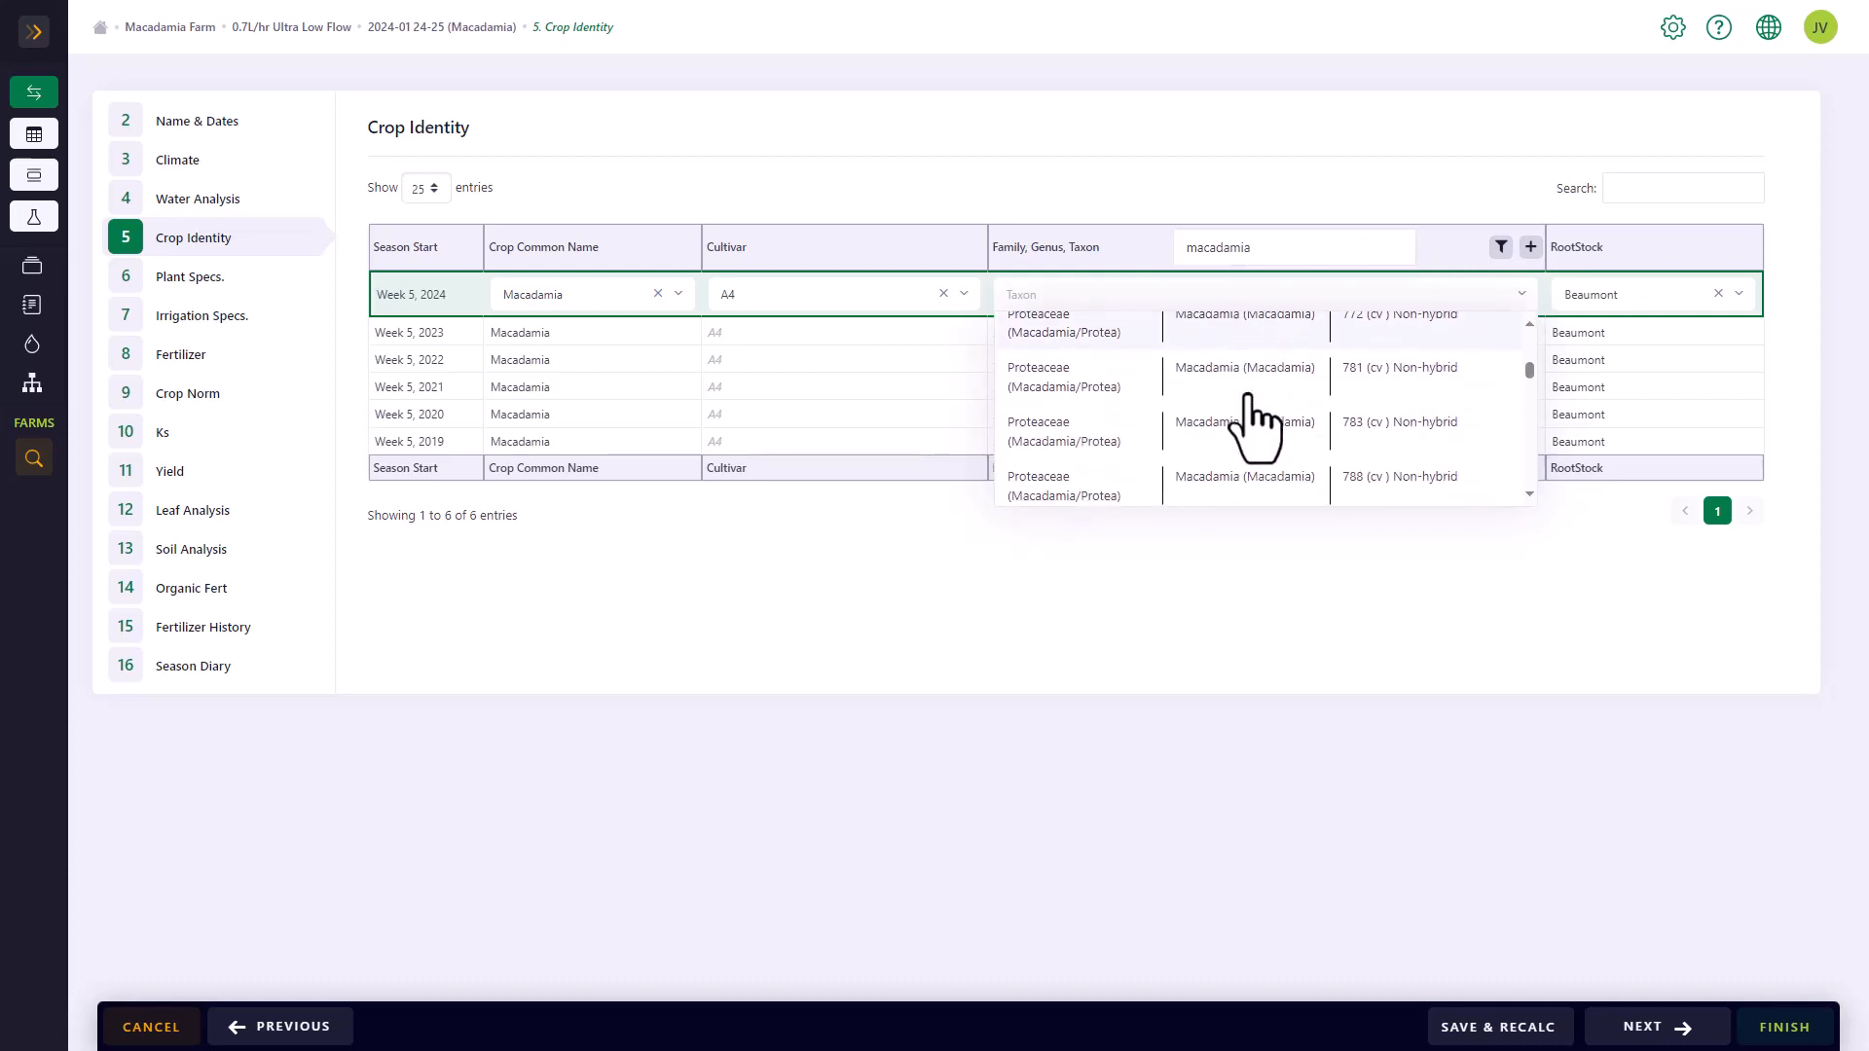
{"action": "scroll", "coordinate": [1314, 443], "scroll_direction": "down", "scroll_amount": 5}
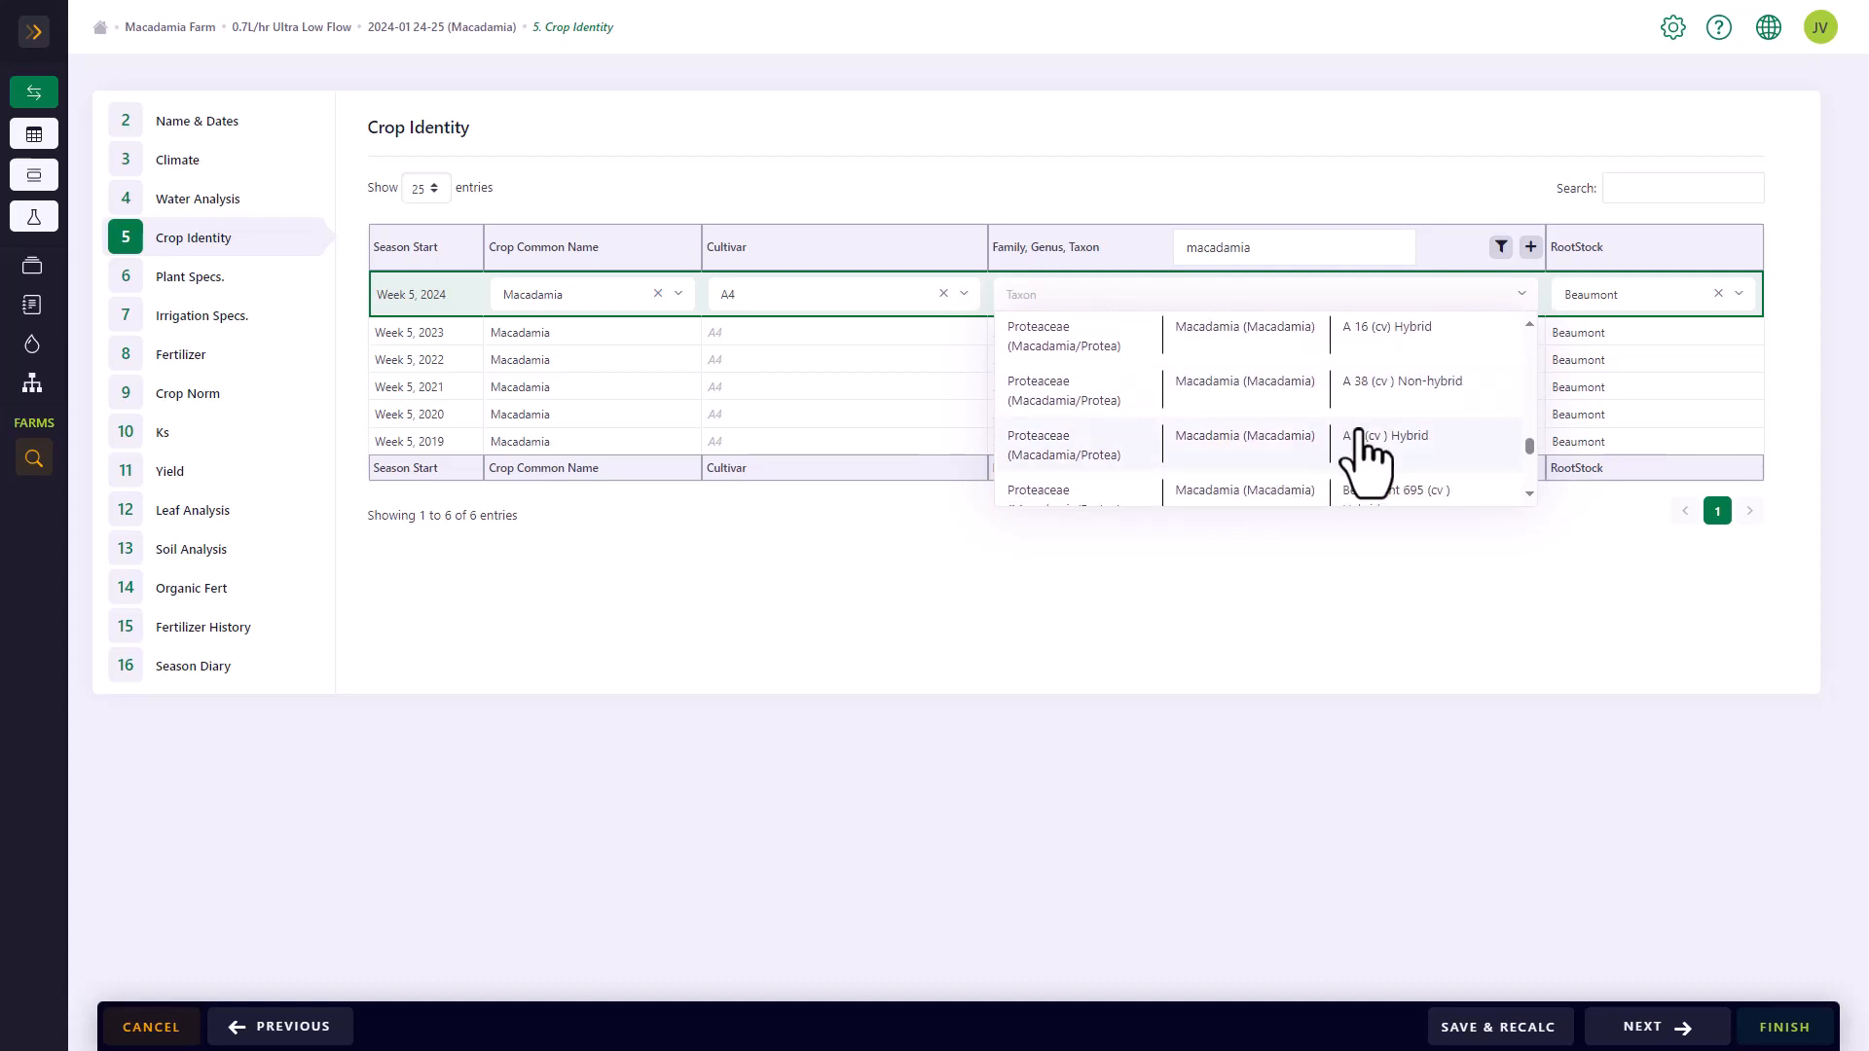
{"action": "left_click", "coordinate": [1363, 454]}
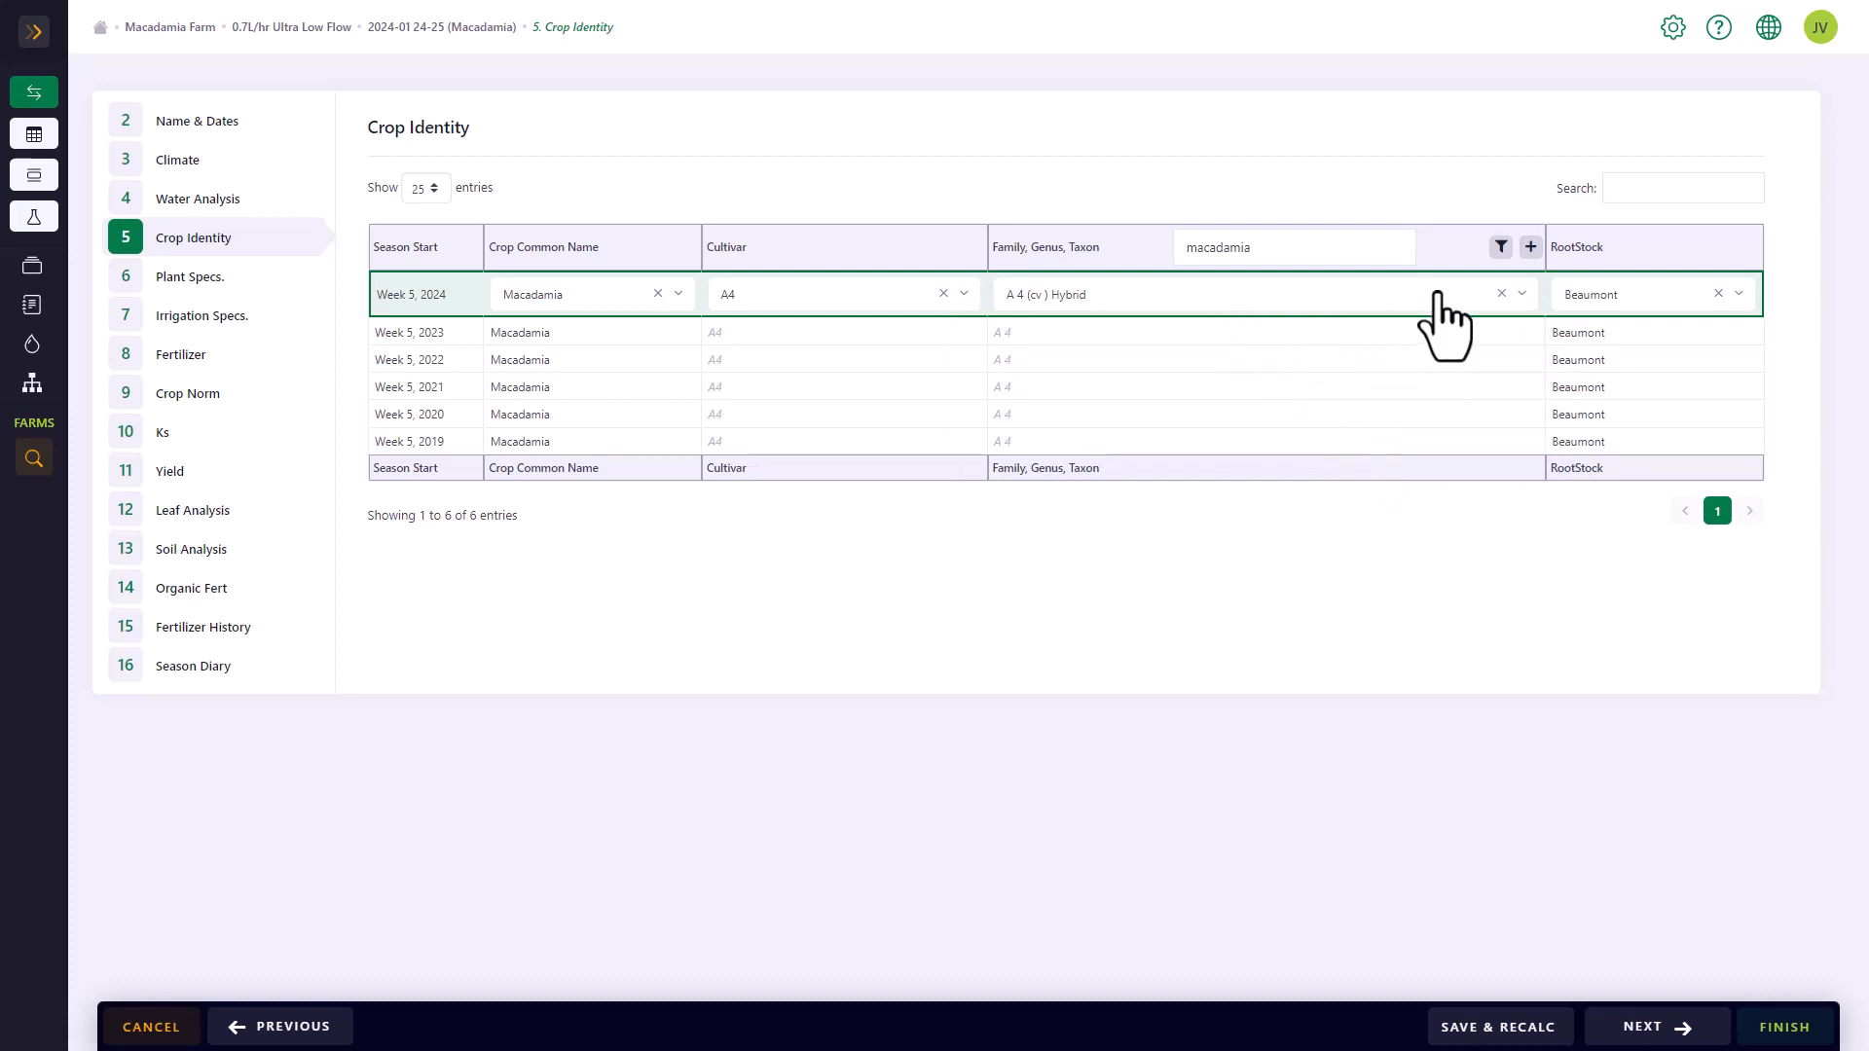
View the form for creating a new taxon and close it without saving
{"action": "left_click", "coordinate": [1532, 247]}
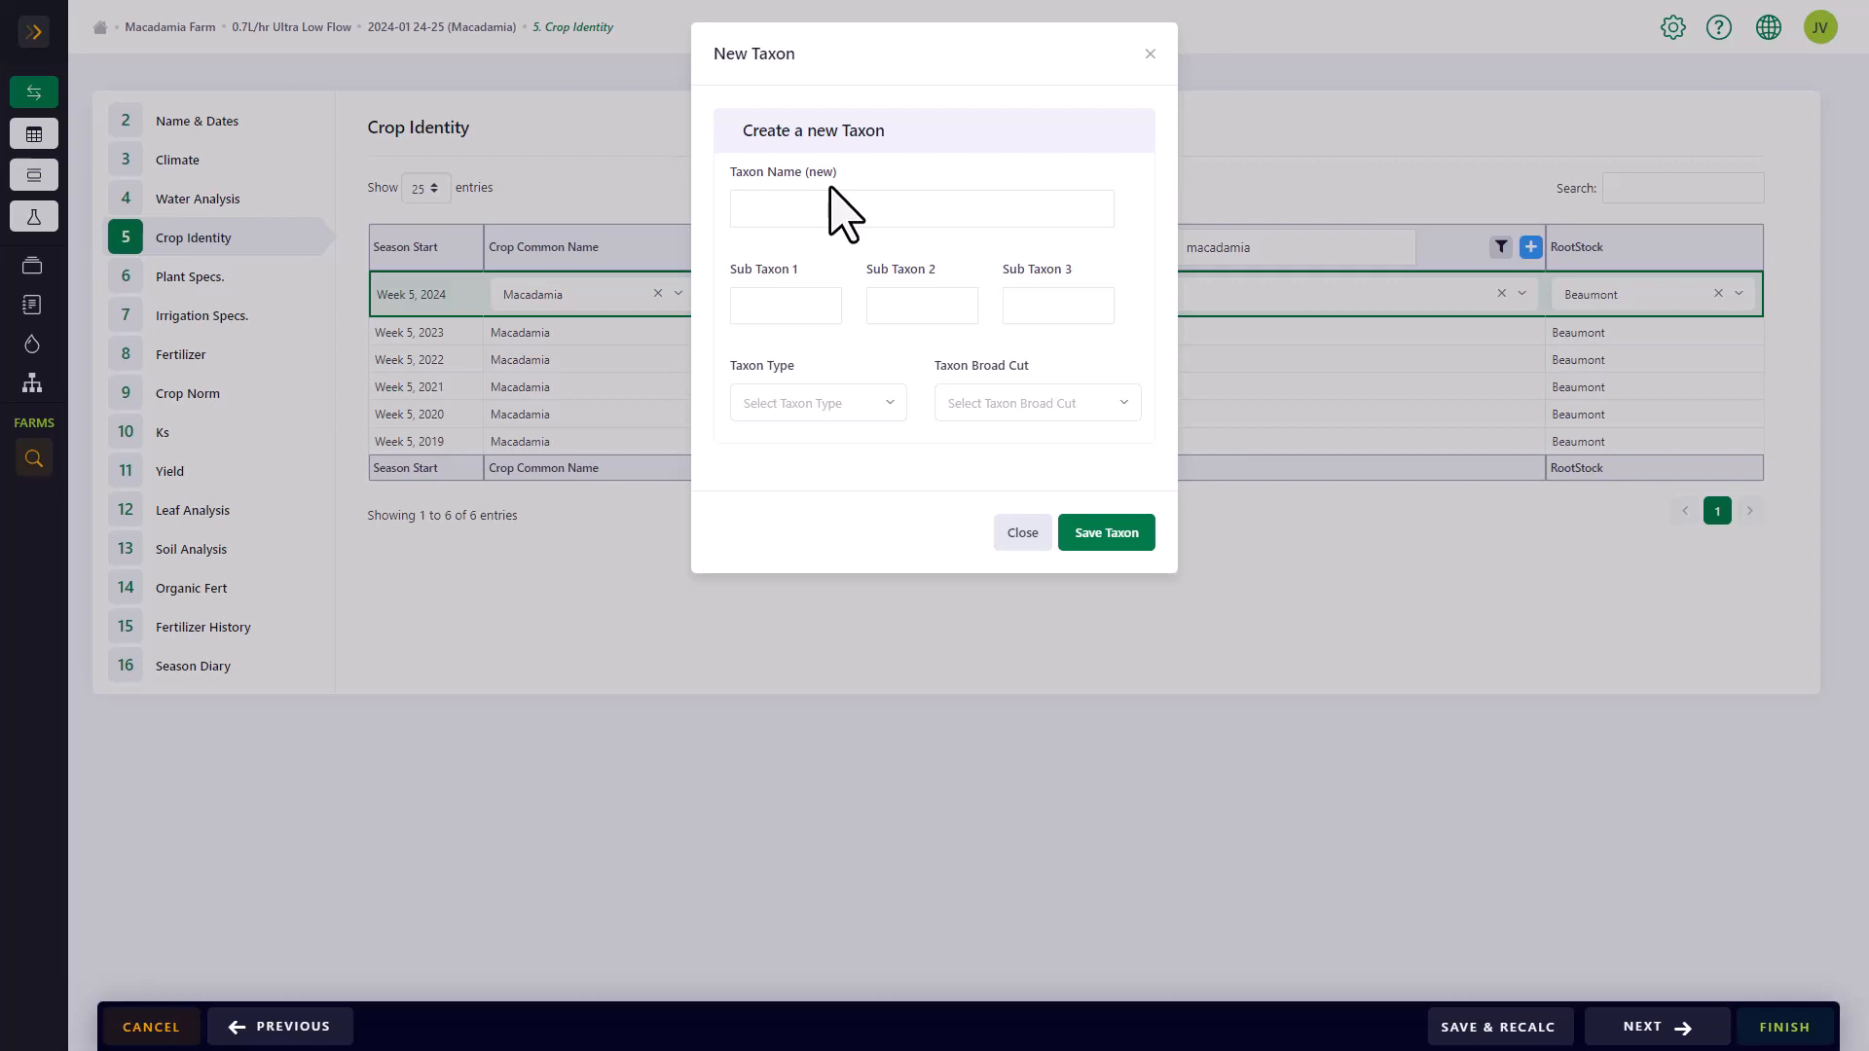
{"action": "left_click", "coordinate": [1022, 532]}
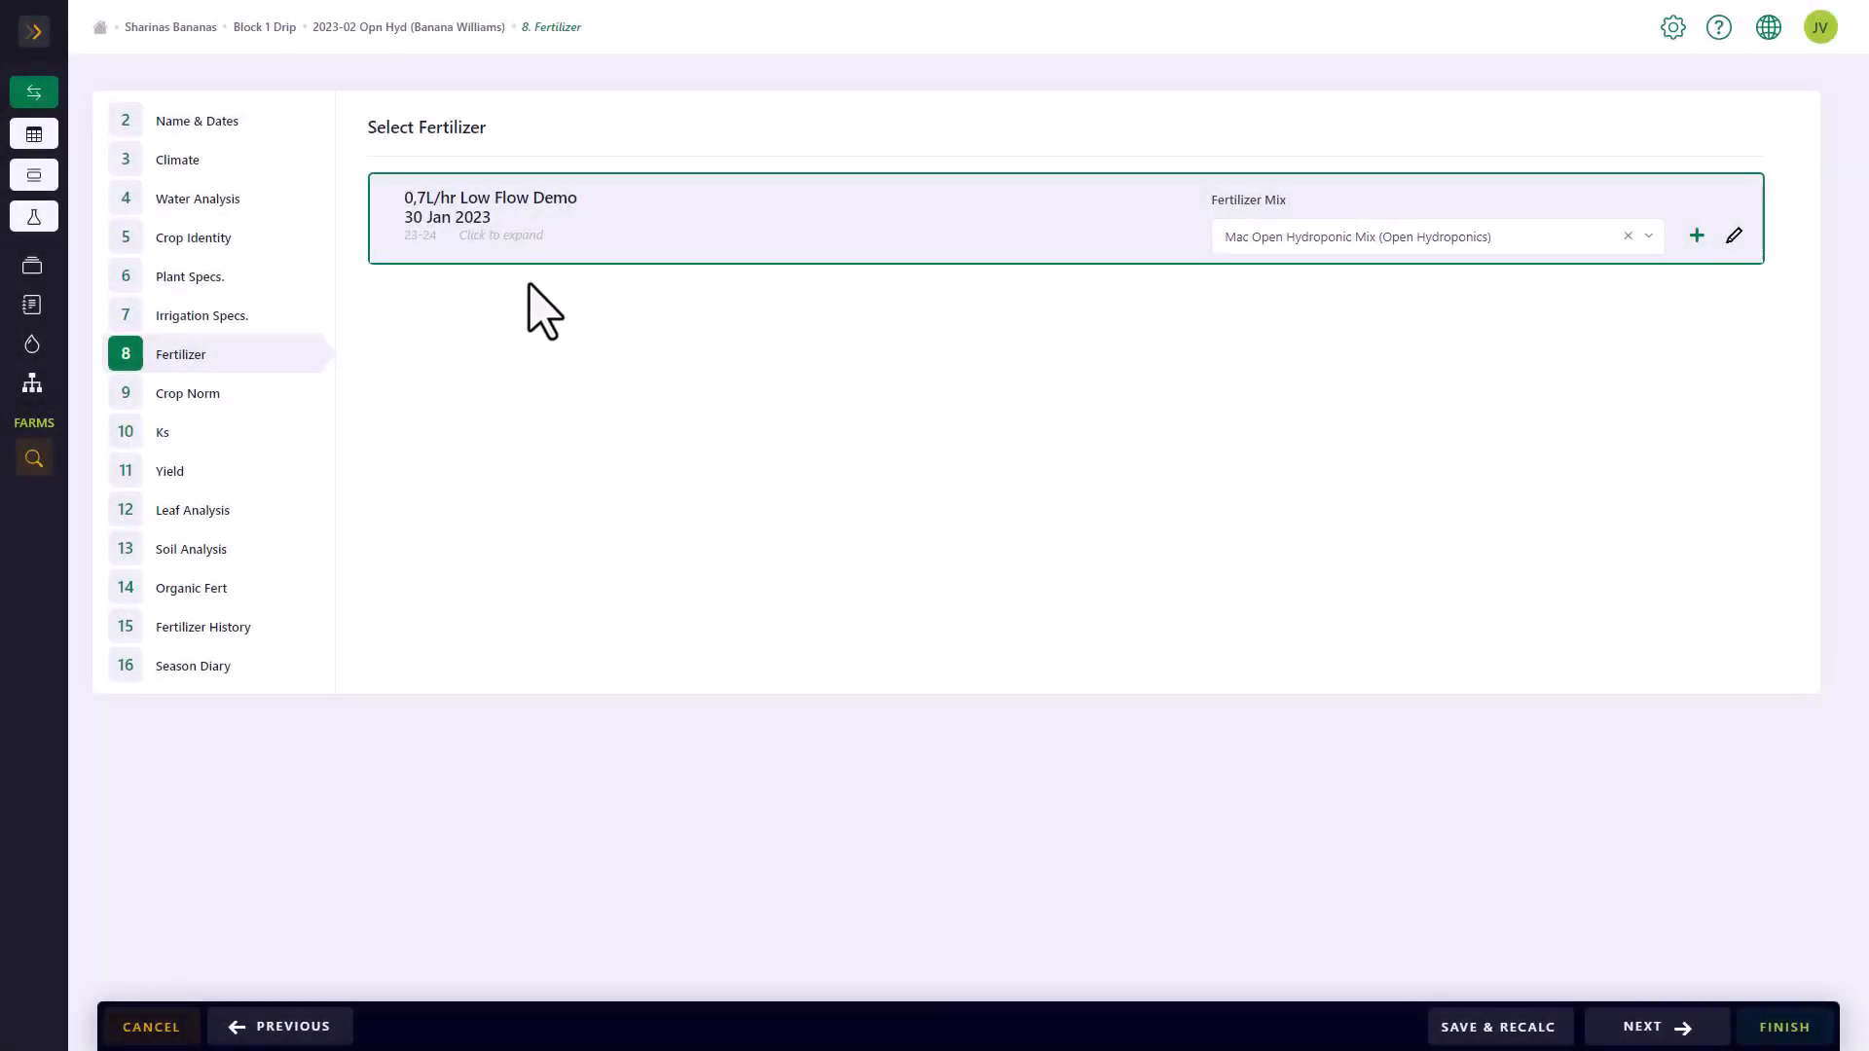
Examine the default application methods for Mac Open Hydroponic Mix and the fertilizer mixes offered for the 23-24 season
{"action": "left_click", "coordinate": [481, 226]}
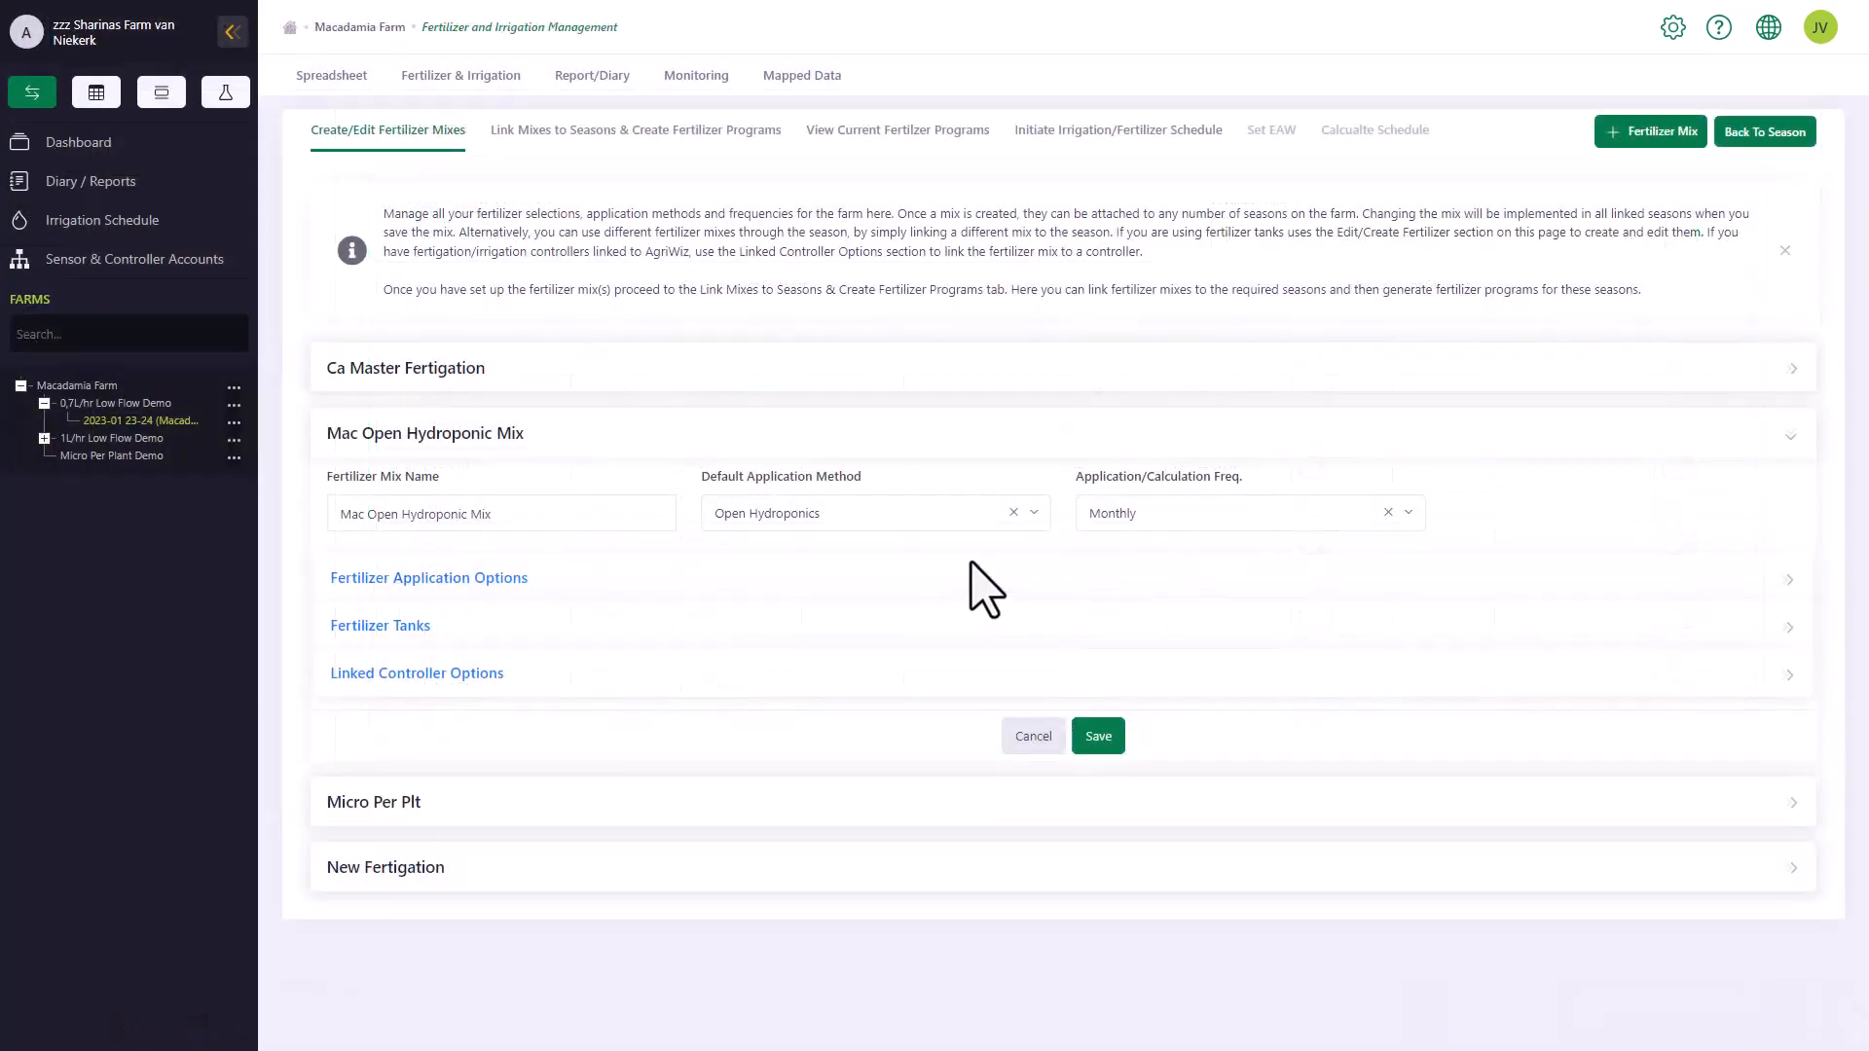
{"action": "left_click", "coordinate": [1035, 516]}
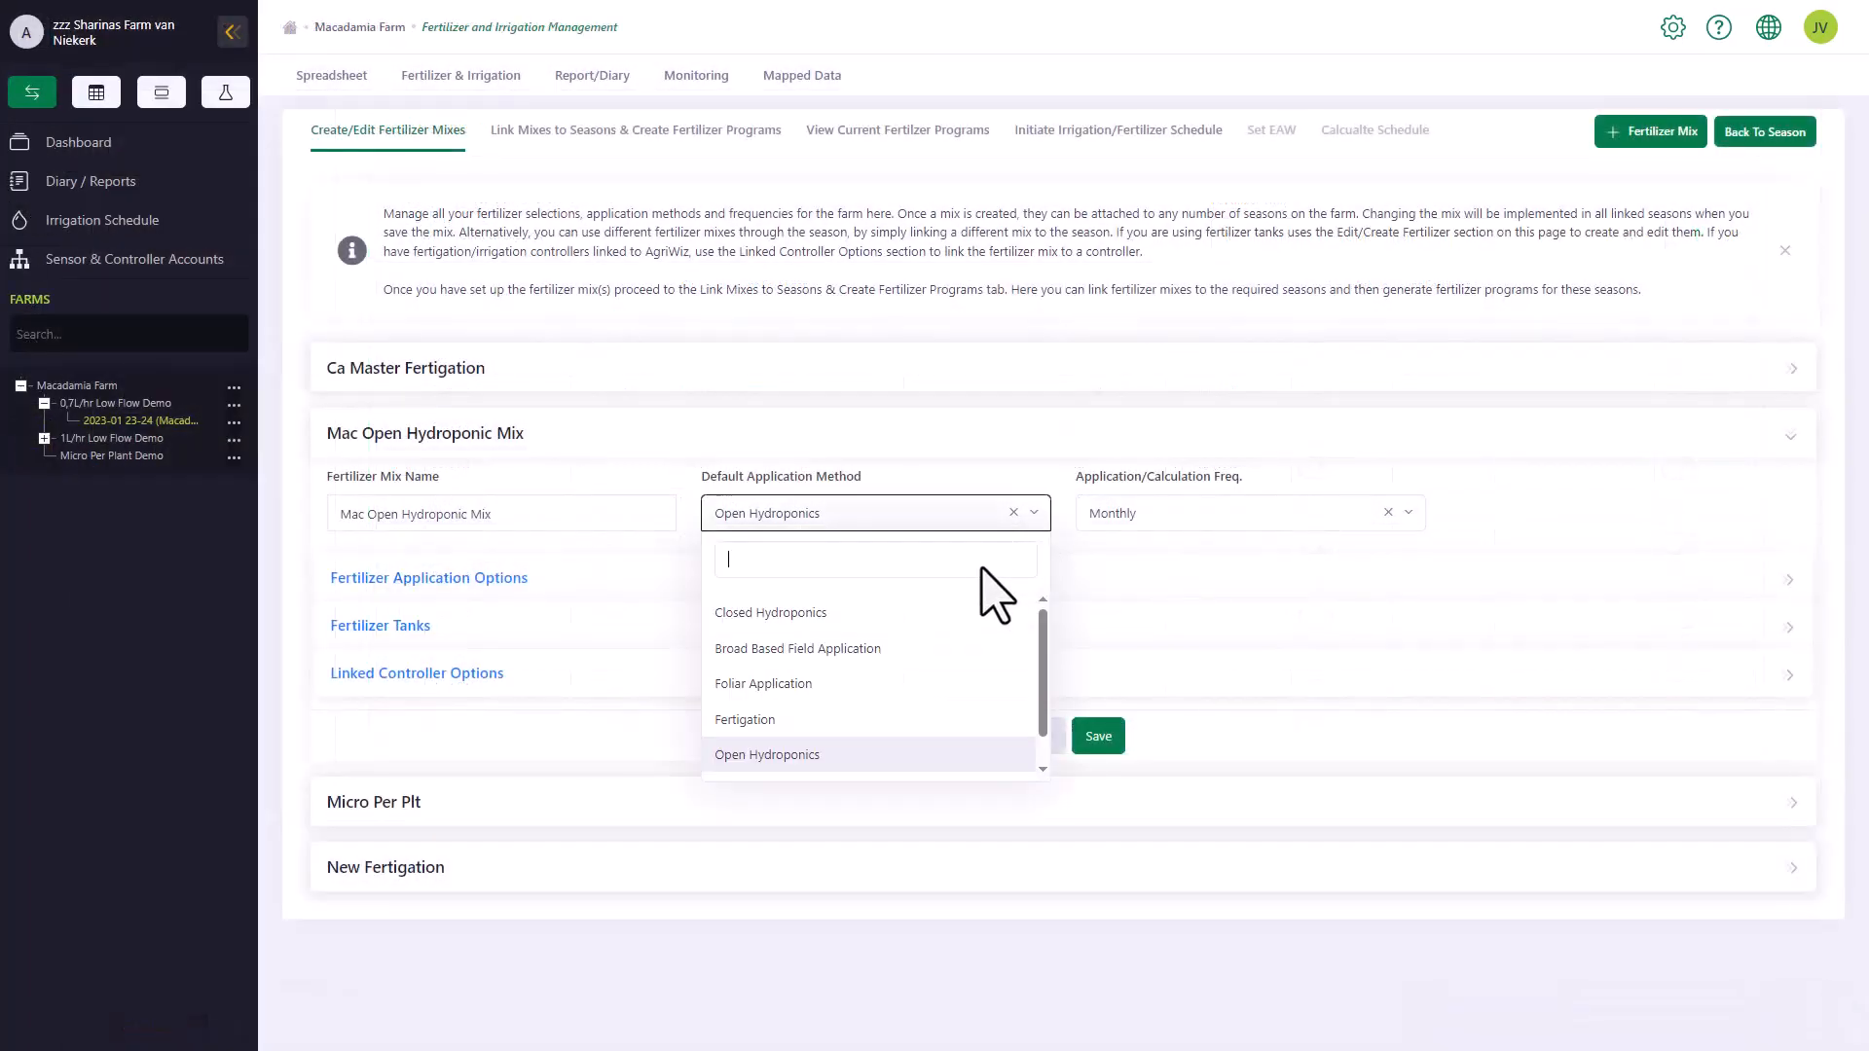
{"action": "scroll", "coordinate": [950, 643], "scroll_direction": "down", "scroll_amount": 1}
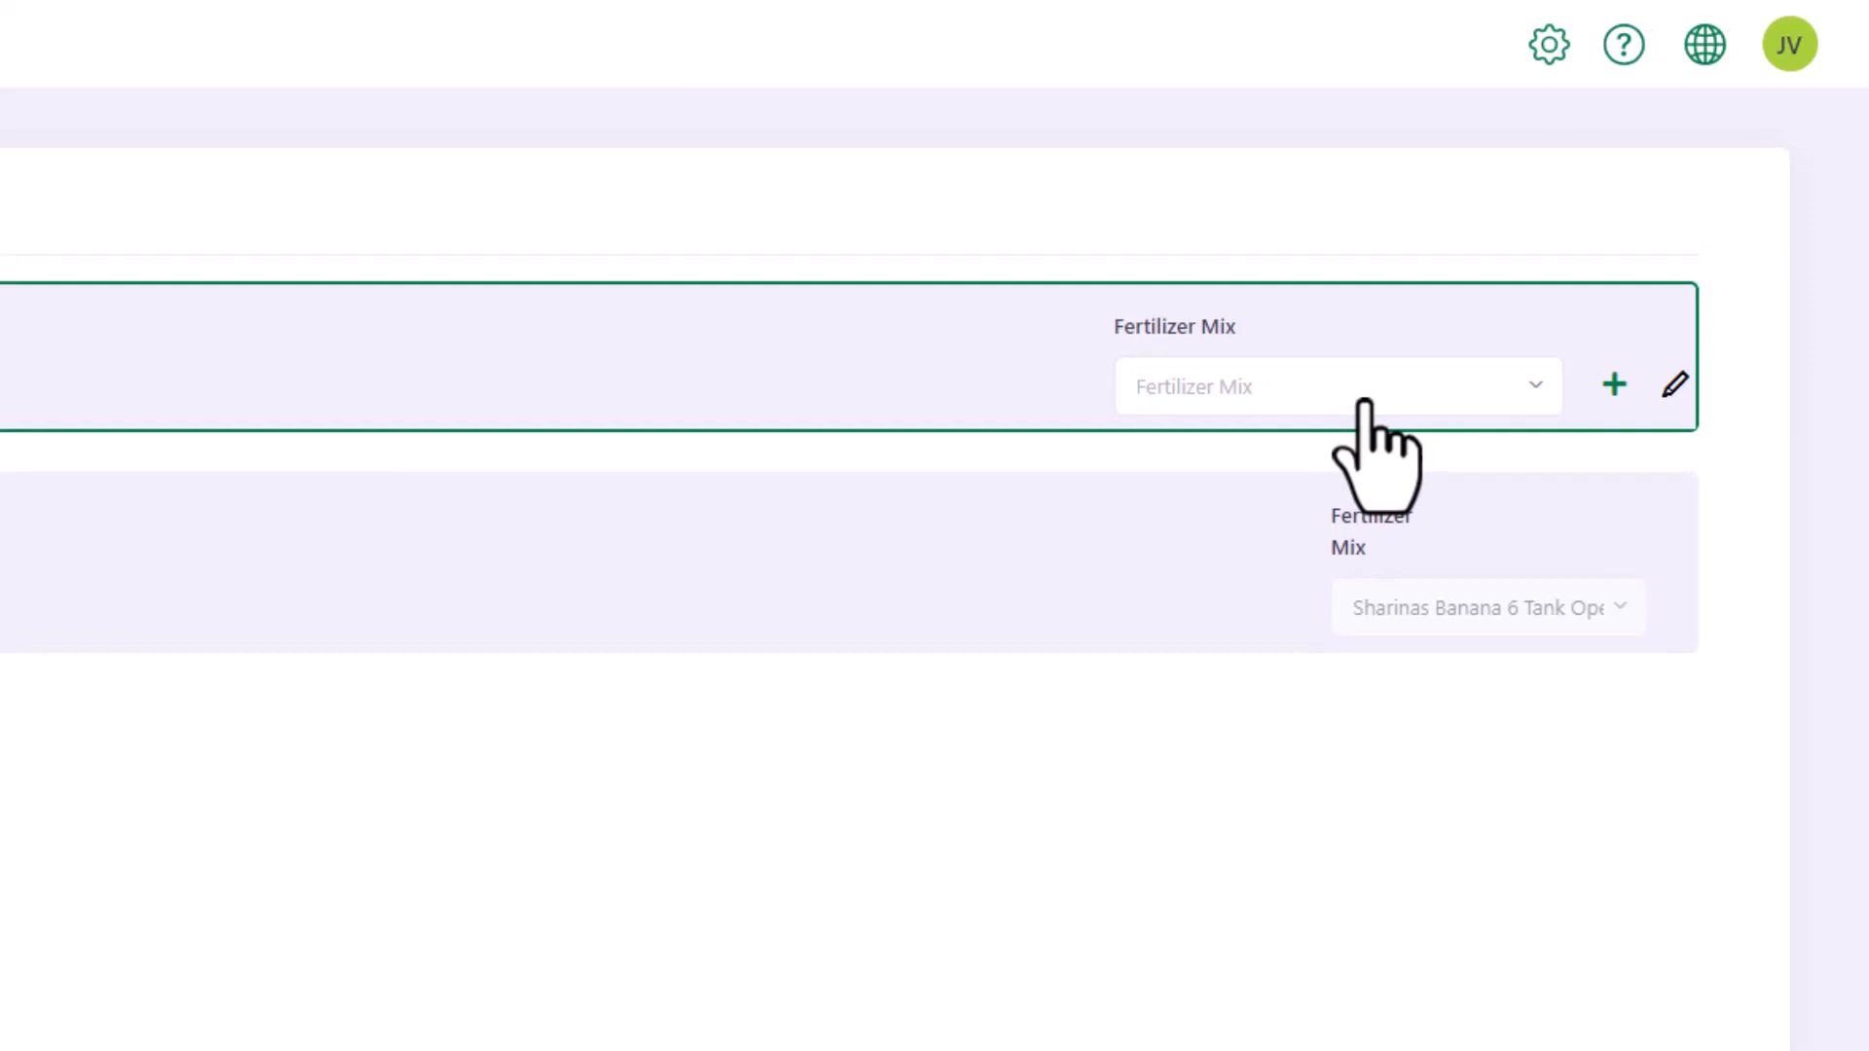
{"action": "left_click", "coordinate": [1364, 402]}
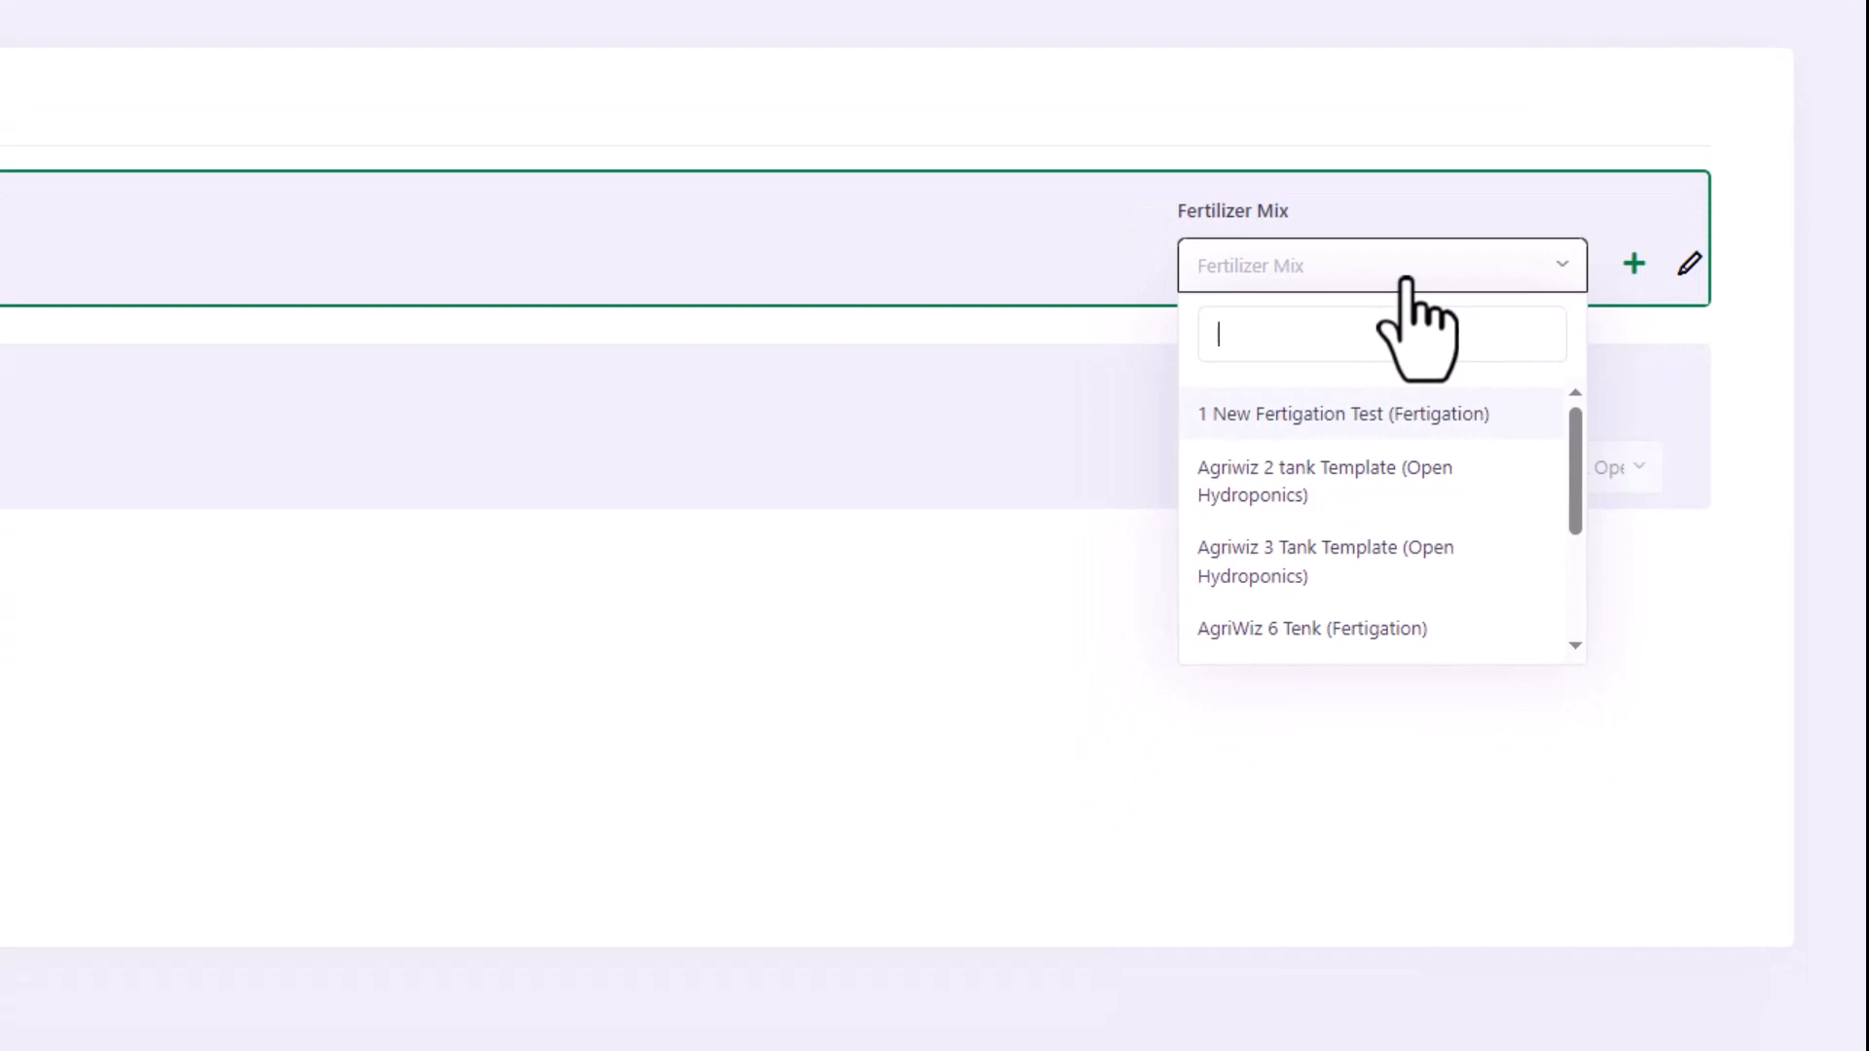
{"action": "left_click", "coordinate": [1406, 281]}
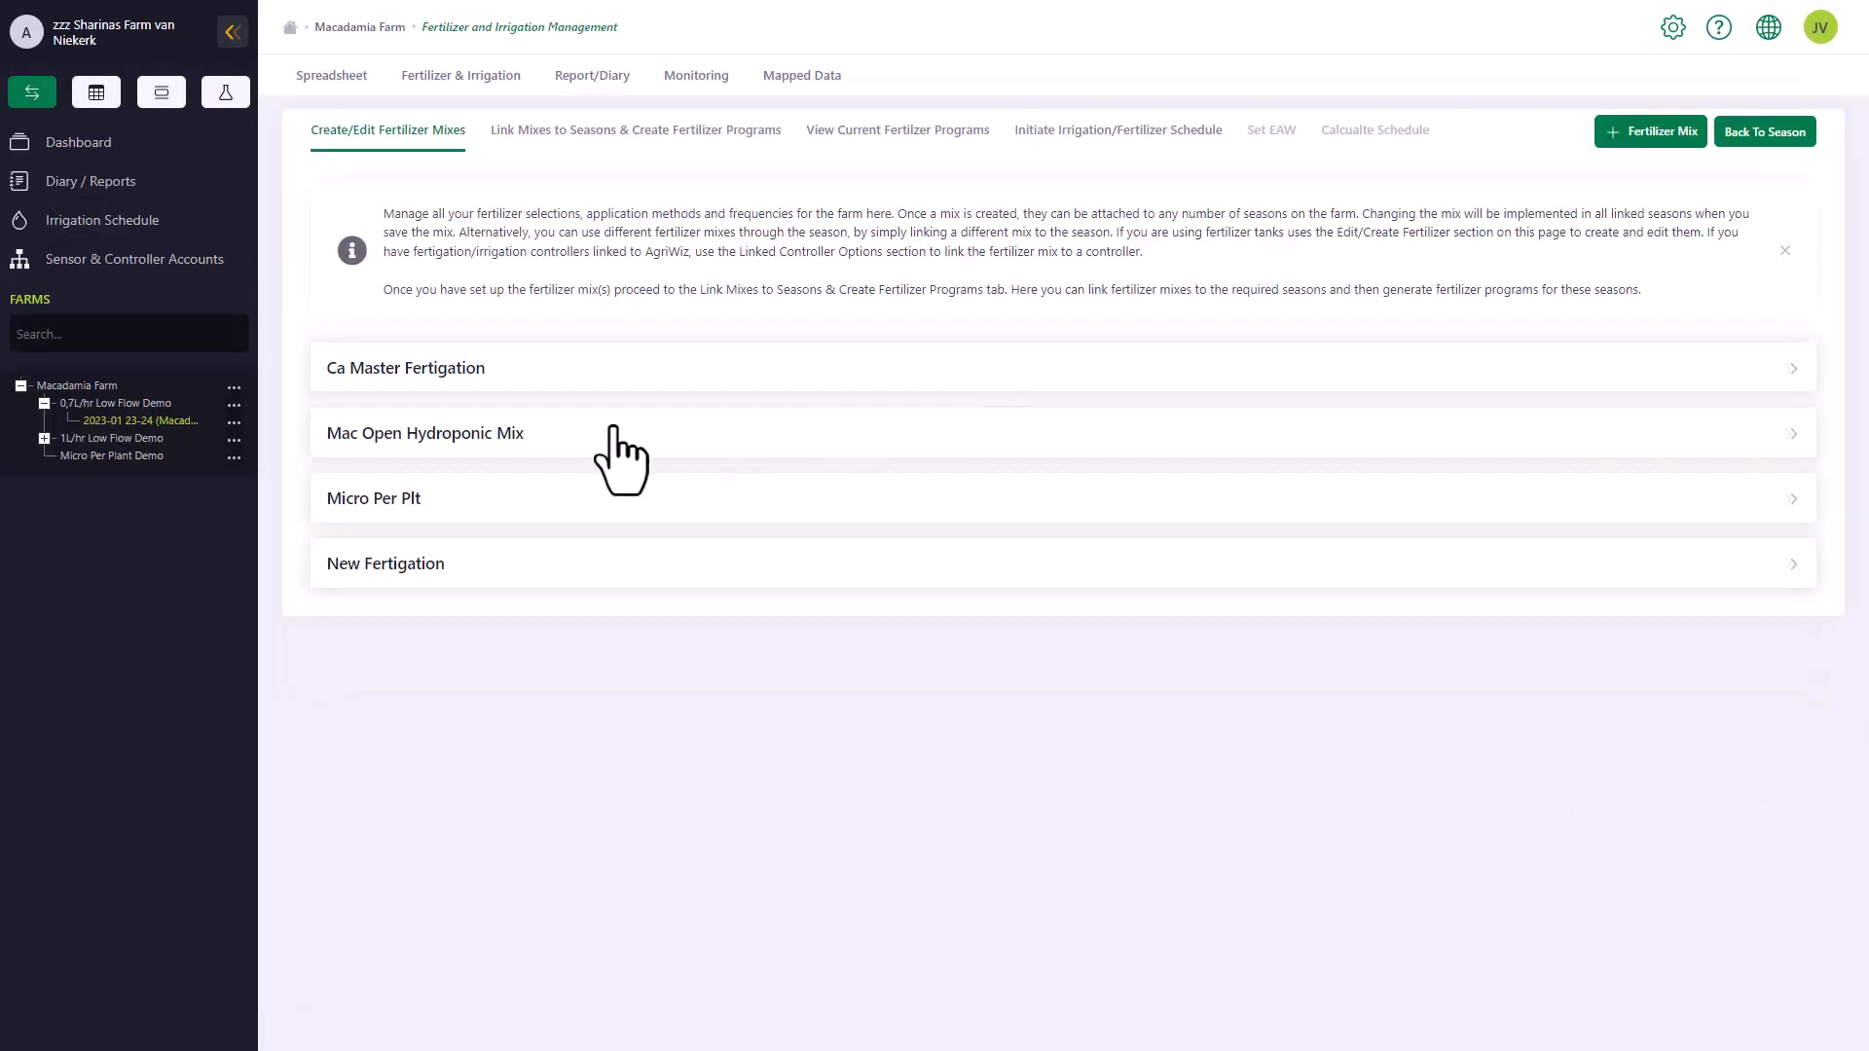
Show Mac Open Hydroponic Mix's fertilizer application options and toggle Mst for the multi-element Ca fertilizer CaNO3 (19%Ca)
{"action": "left_click", "coordinate": [513, 439]}
{"action": "scroll", "coordinate": [509, 430], "scroll_direction": "down", "scroll_amount": 3}
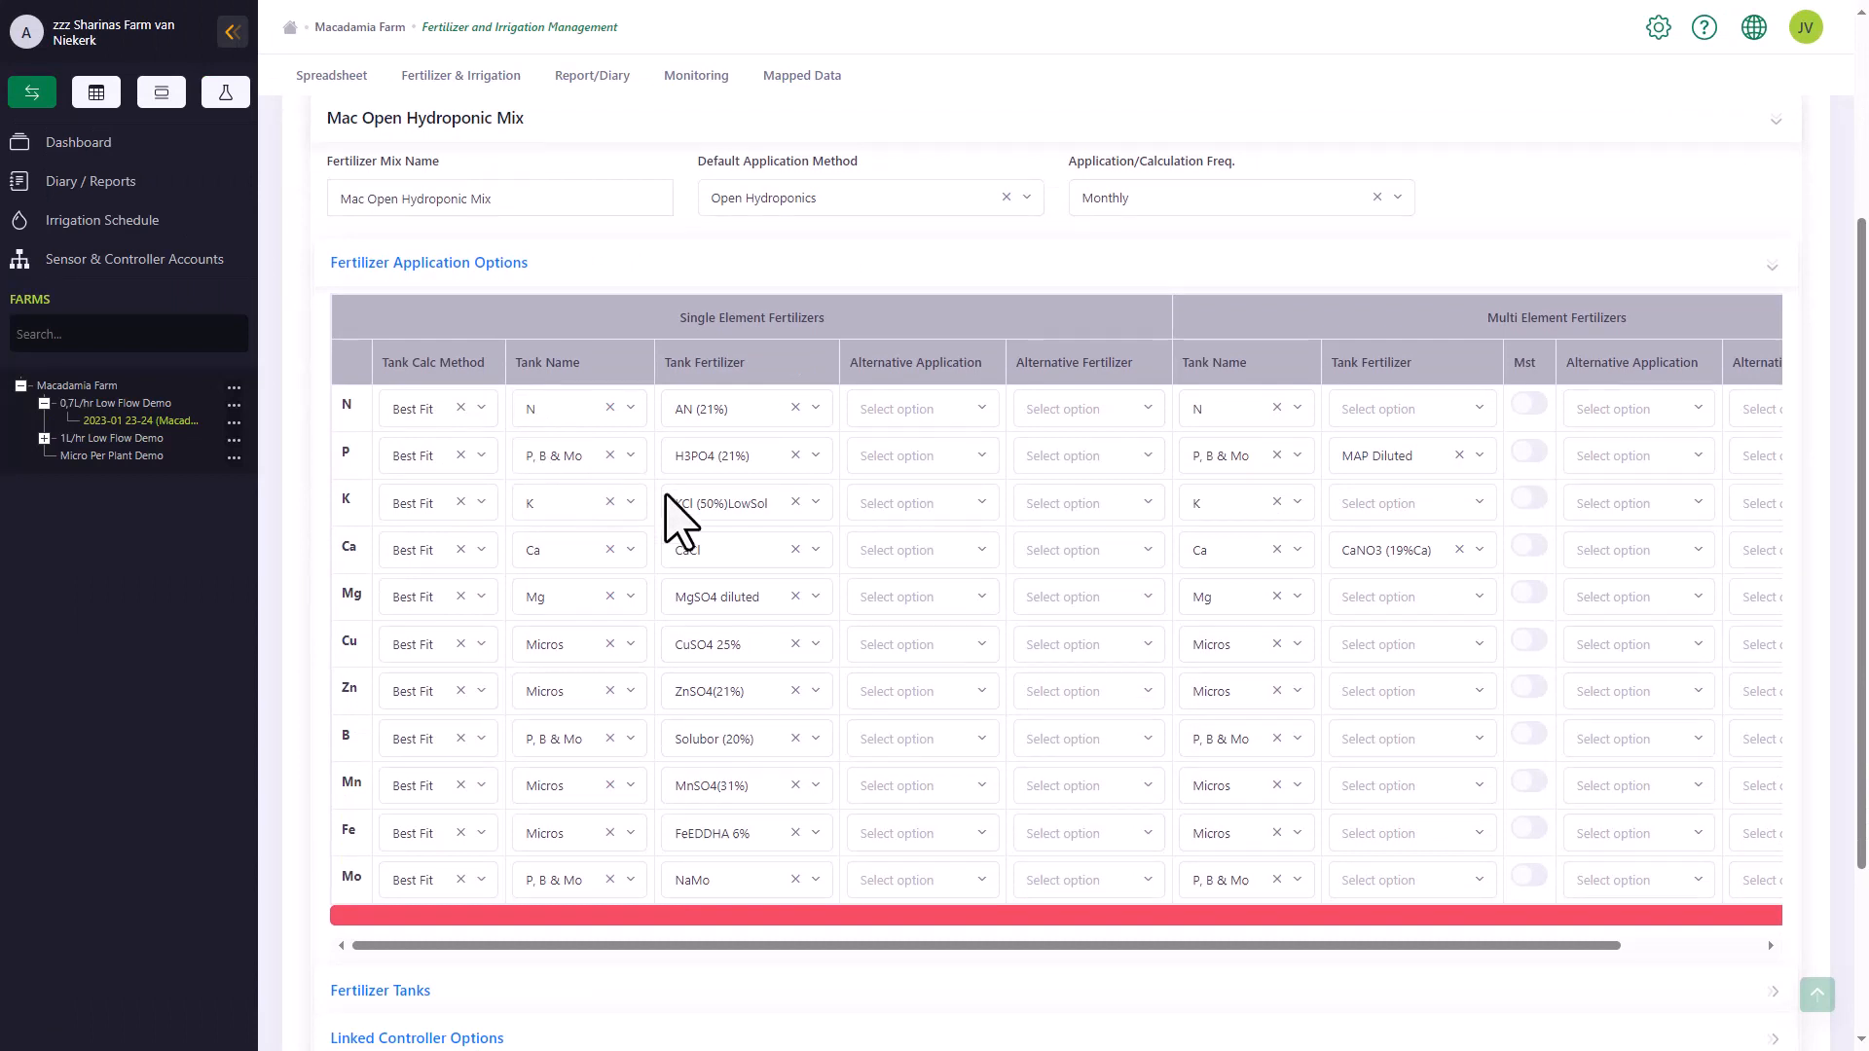
{"action": "left_click", "coordinate": [1525, 547]}
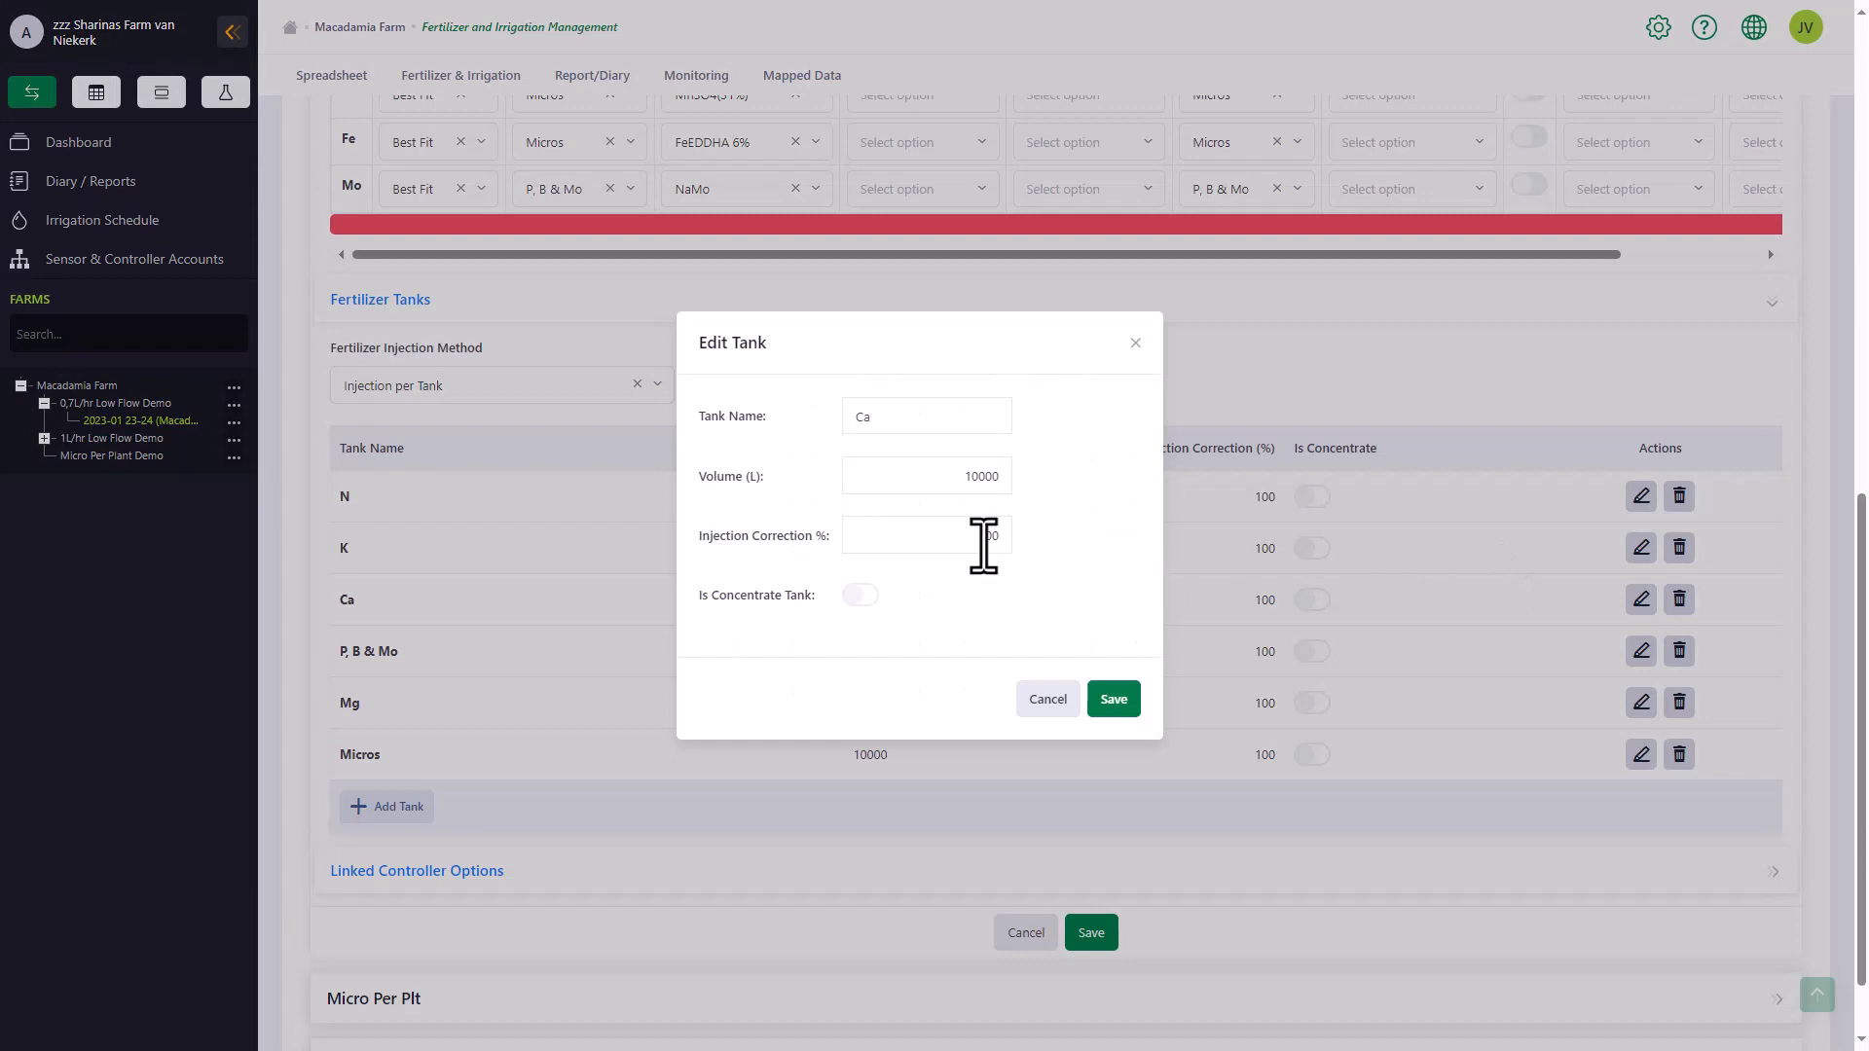
Set the Ca tank's injection correction to 120% and toggle its concentrate tank option
{"action": "left_click", "coordinate": [1003, 538]}
{"action": "key", "text": "BackSpace"}
{"action": "key", "text": "BackSpace"}
{"action": "type", "text": "20"}
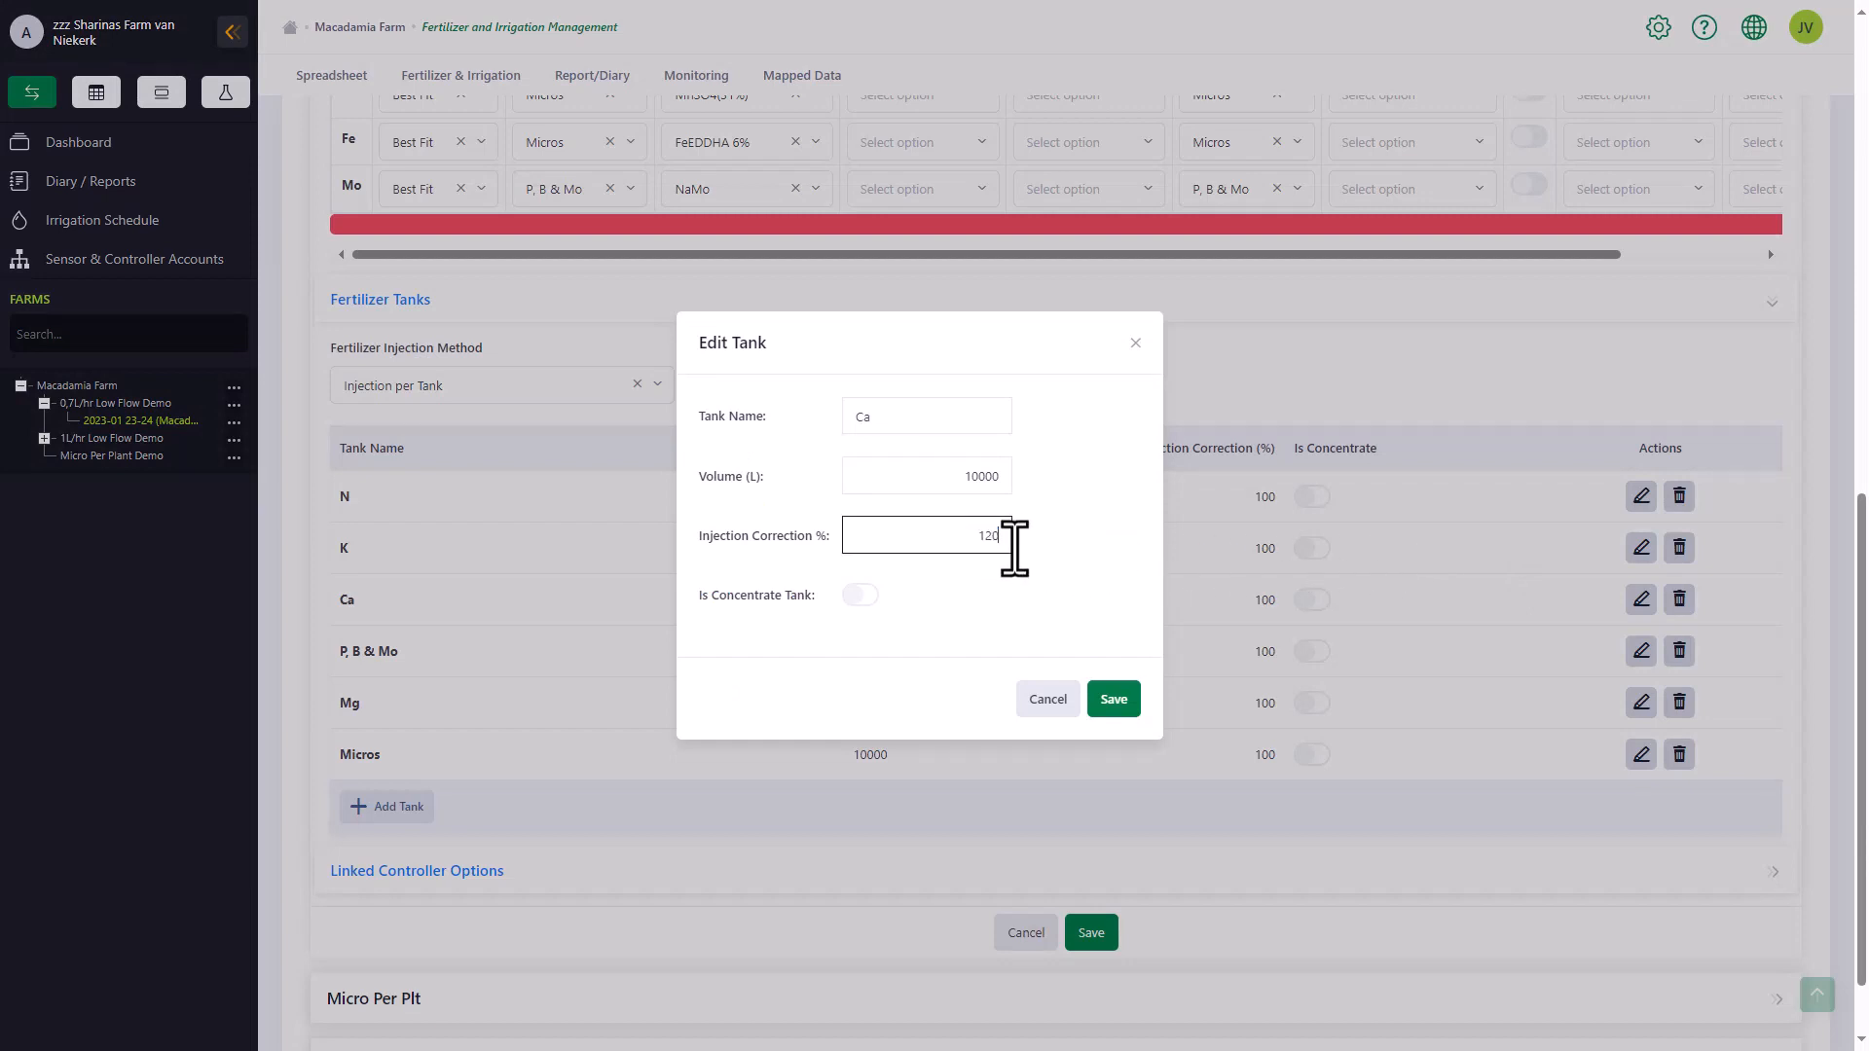
{"action": "left_click", "coordinate": [861, 595]}
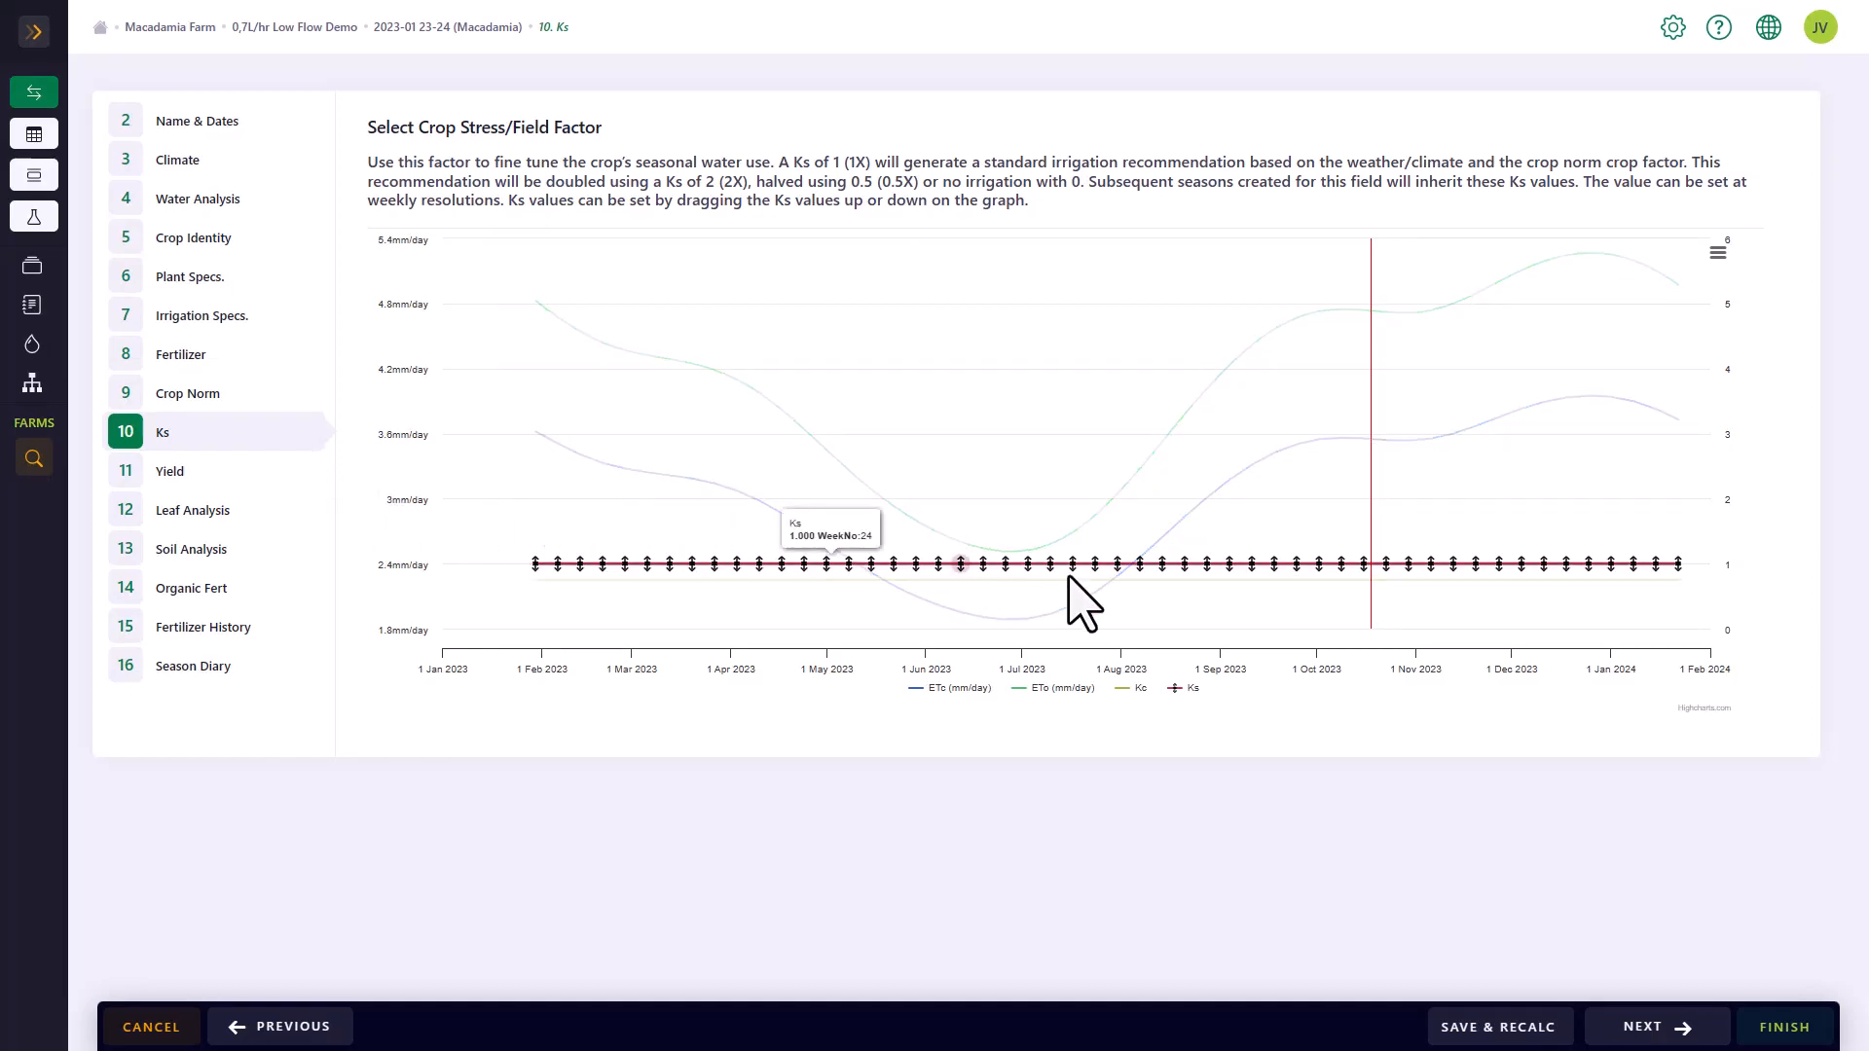
Raise the Ks values for the three weeks around mid-October 2023 to about 1.24, then save and recalculate the season
{"action": "mouse_move", "coordinate": [1336, 562]}
{"action": "left_mouse_down"}
{"action": "mouse_move", "coordinate": [1335, 544]}
{"action": "mouse_move", "coordinate": [1363, 551]}
{"action": "left_mouse_up"}
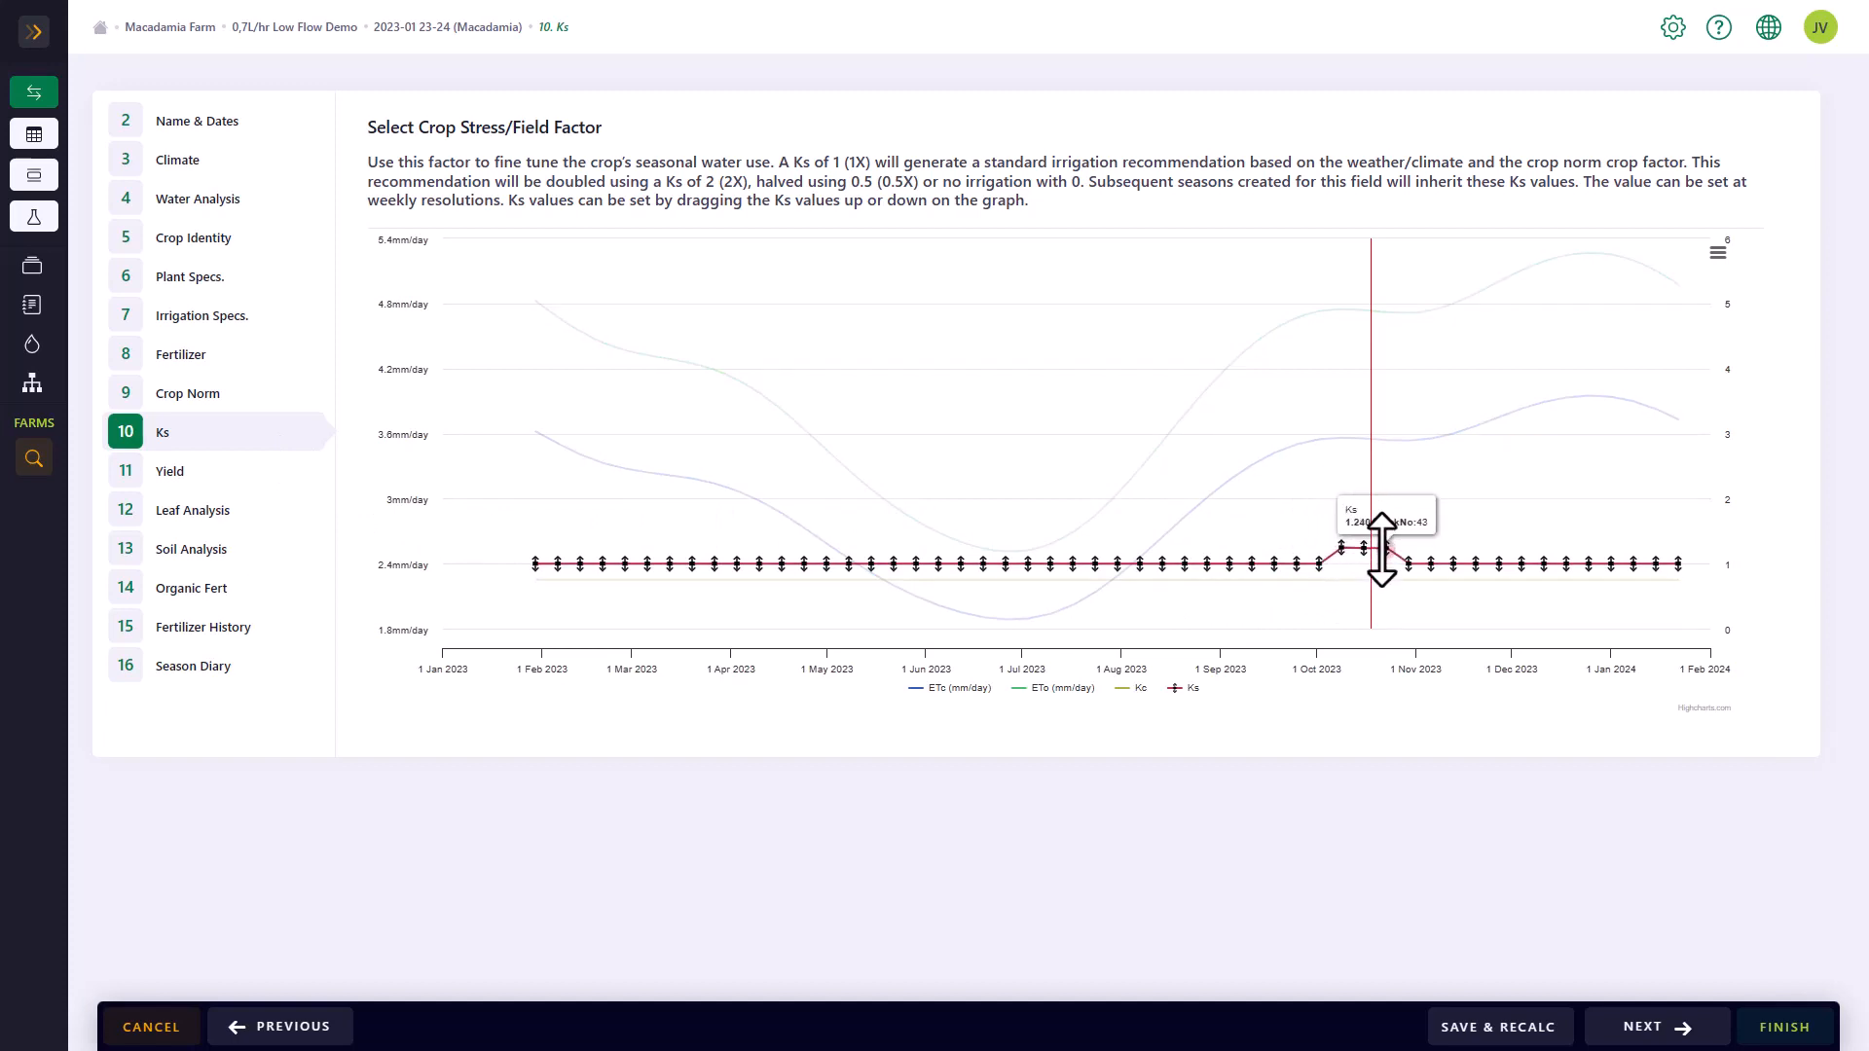
{"action": "left_click", "coordinate": [1497, 1028]}
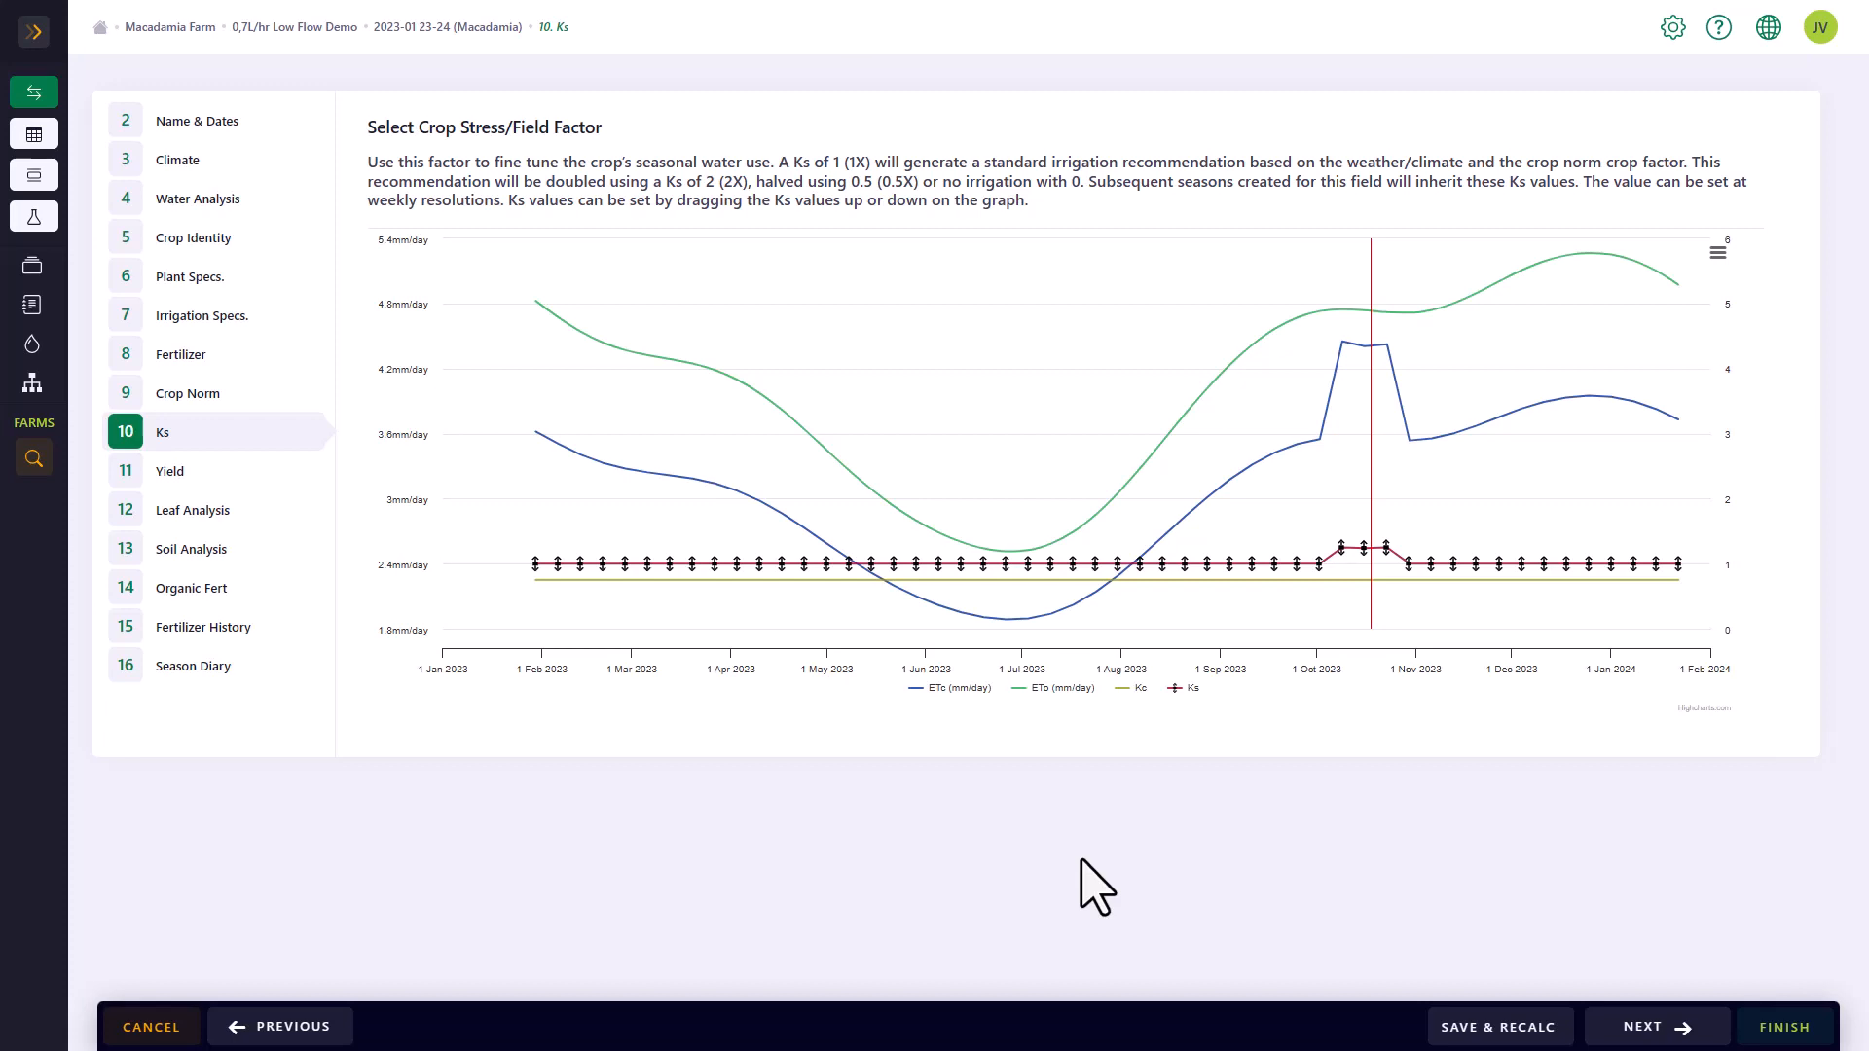
Hide the ETo curve on the Ks graph to inspect the remaining curves, and show it again
{"action": "left_click", "coordinate": [1059, 688]}
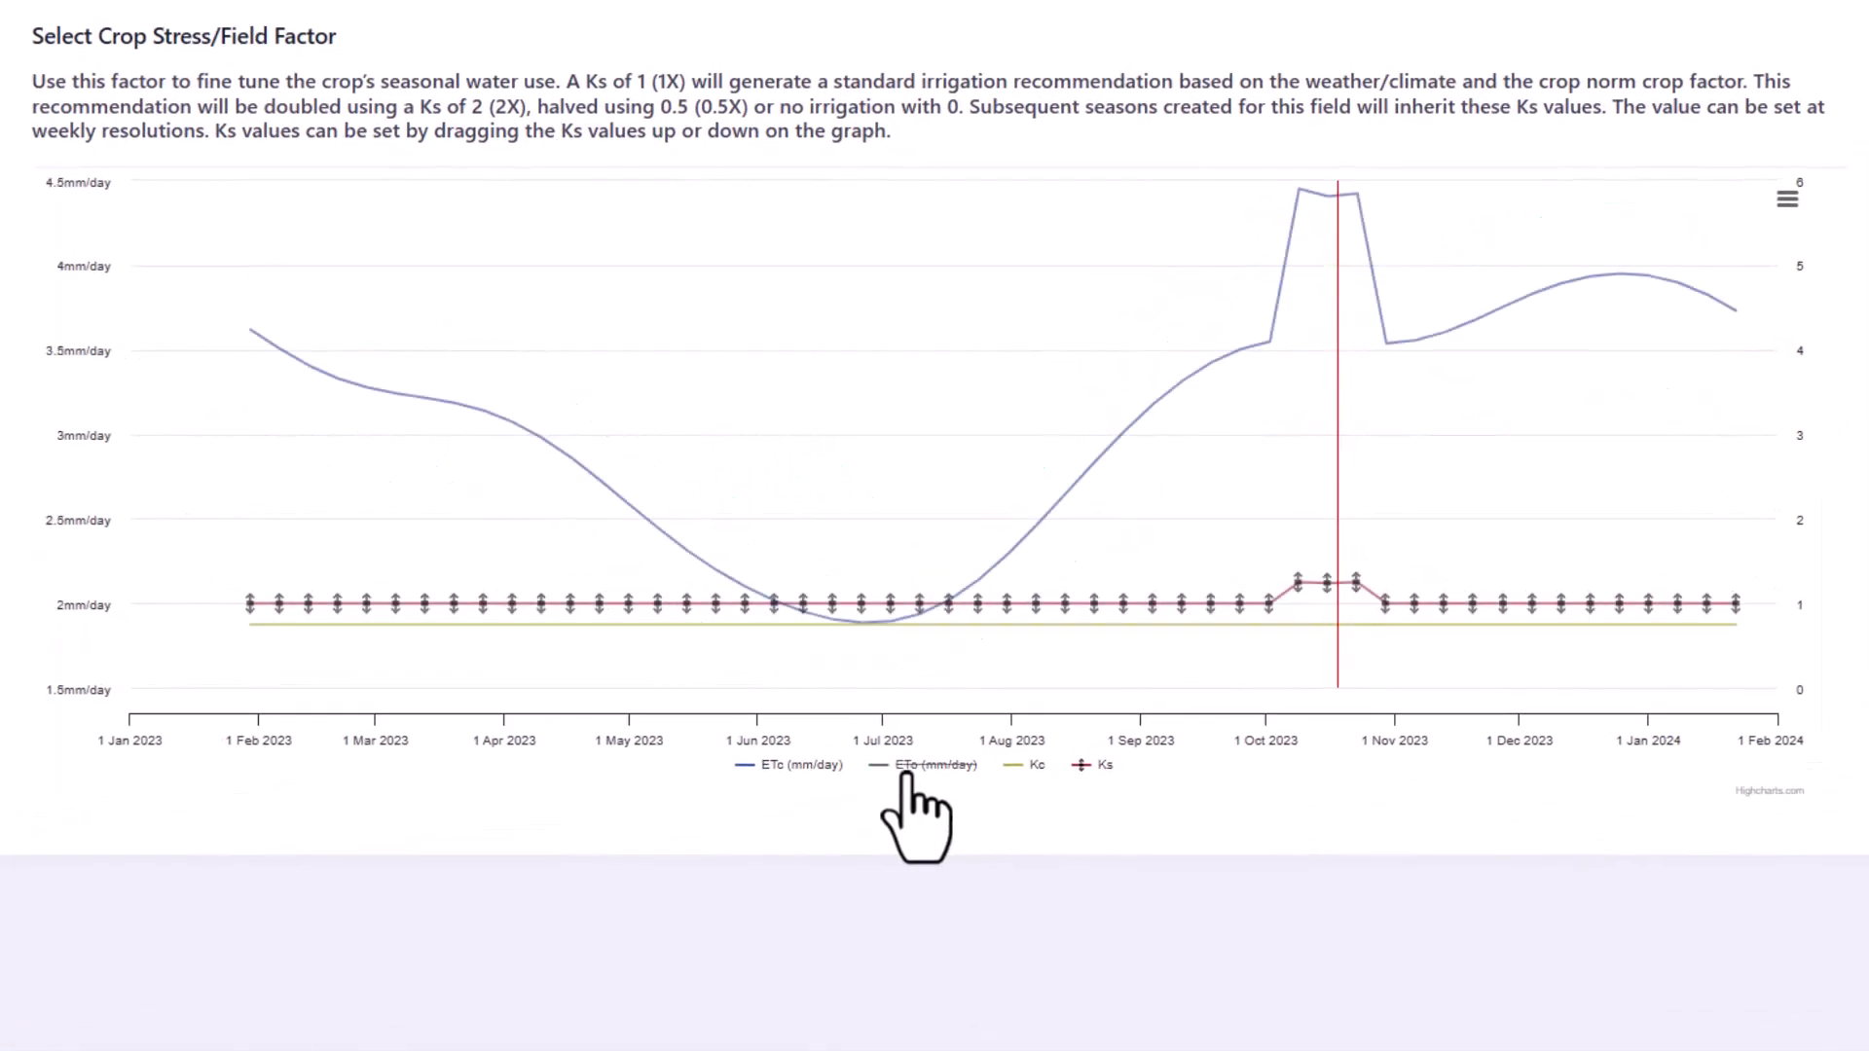
{"action": "left_click", "coordinate": [910, 768]}
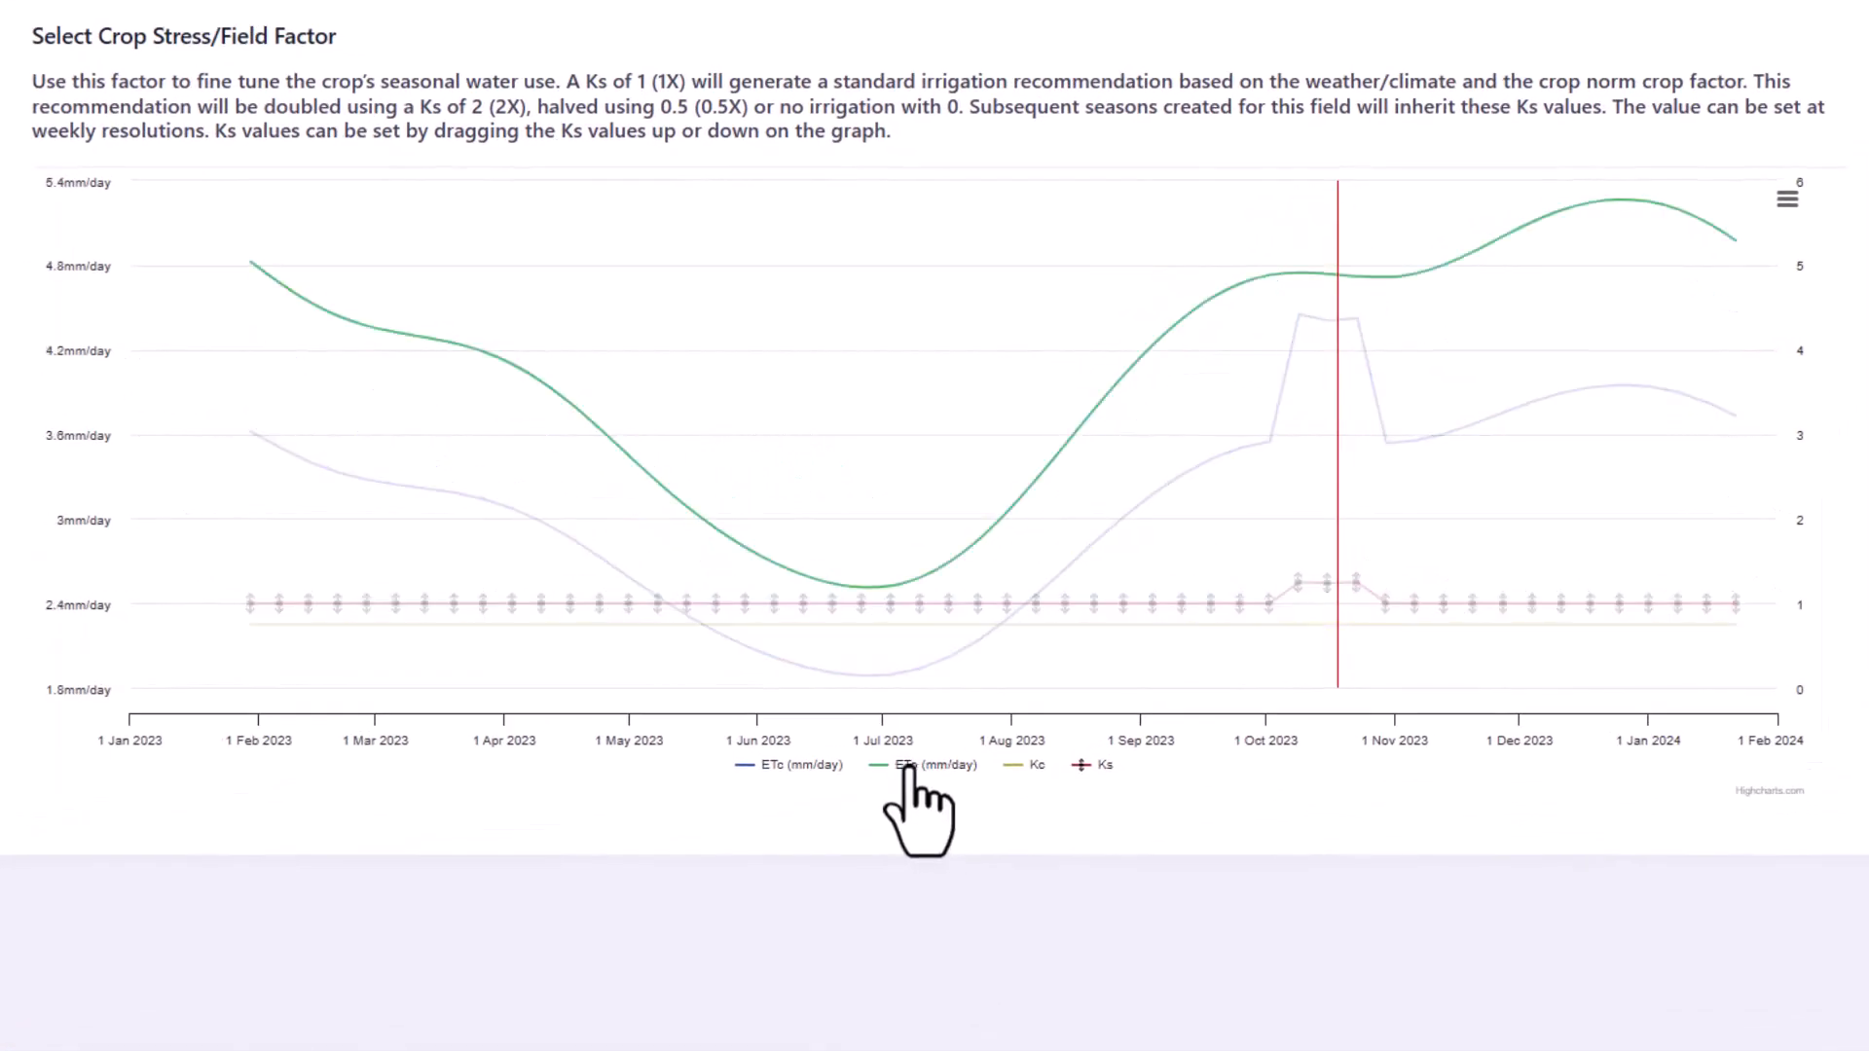
{"action": "mouse_move", "coordinate": [1018, 453]}
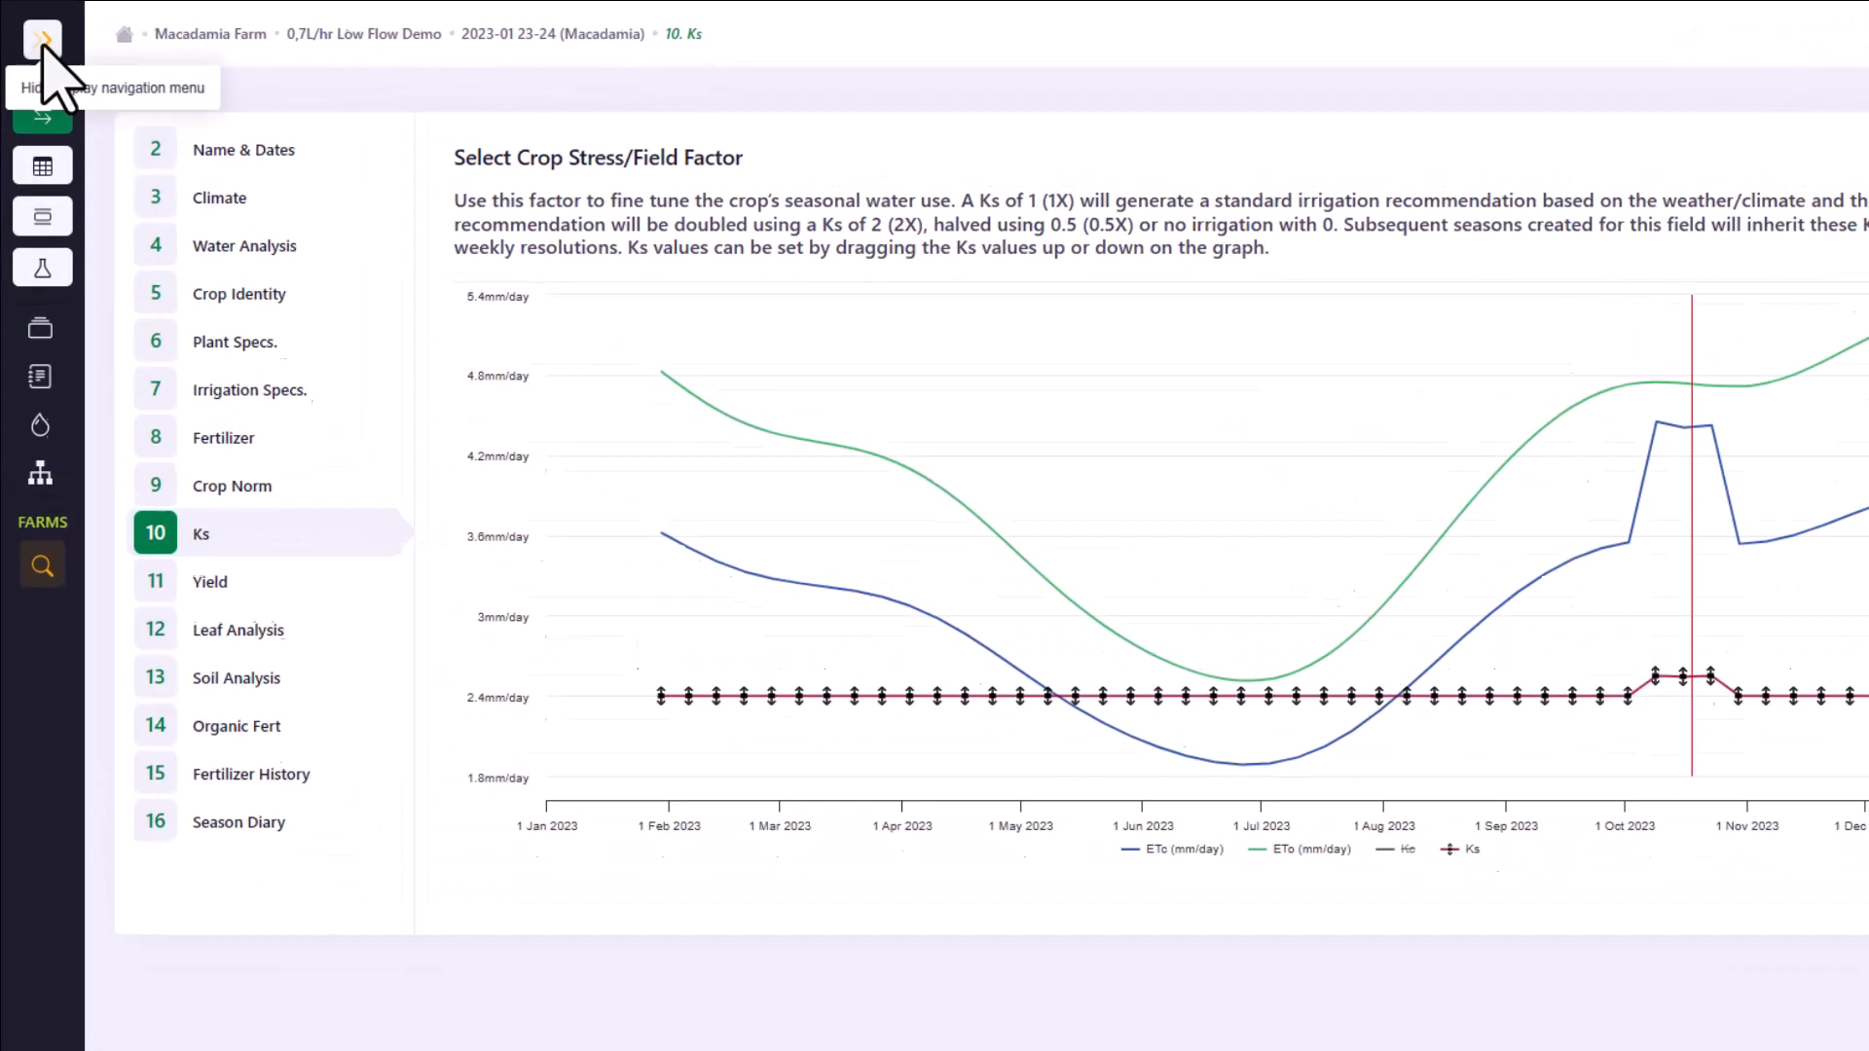
{"action": "left_click", "coordinate": [34, 31]}
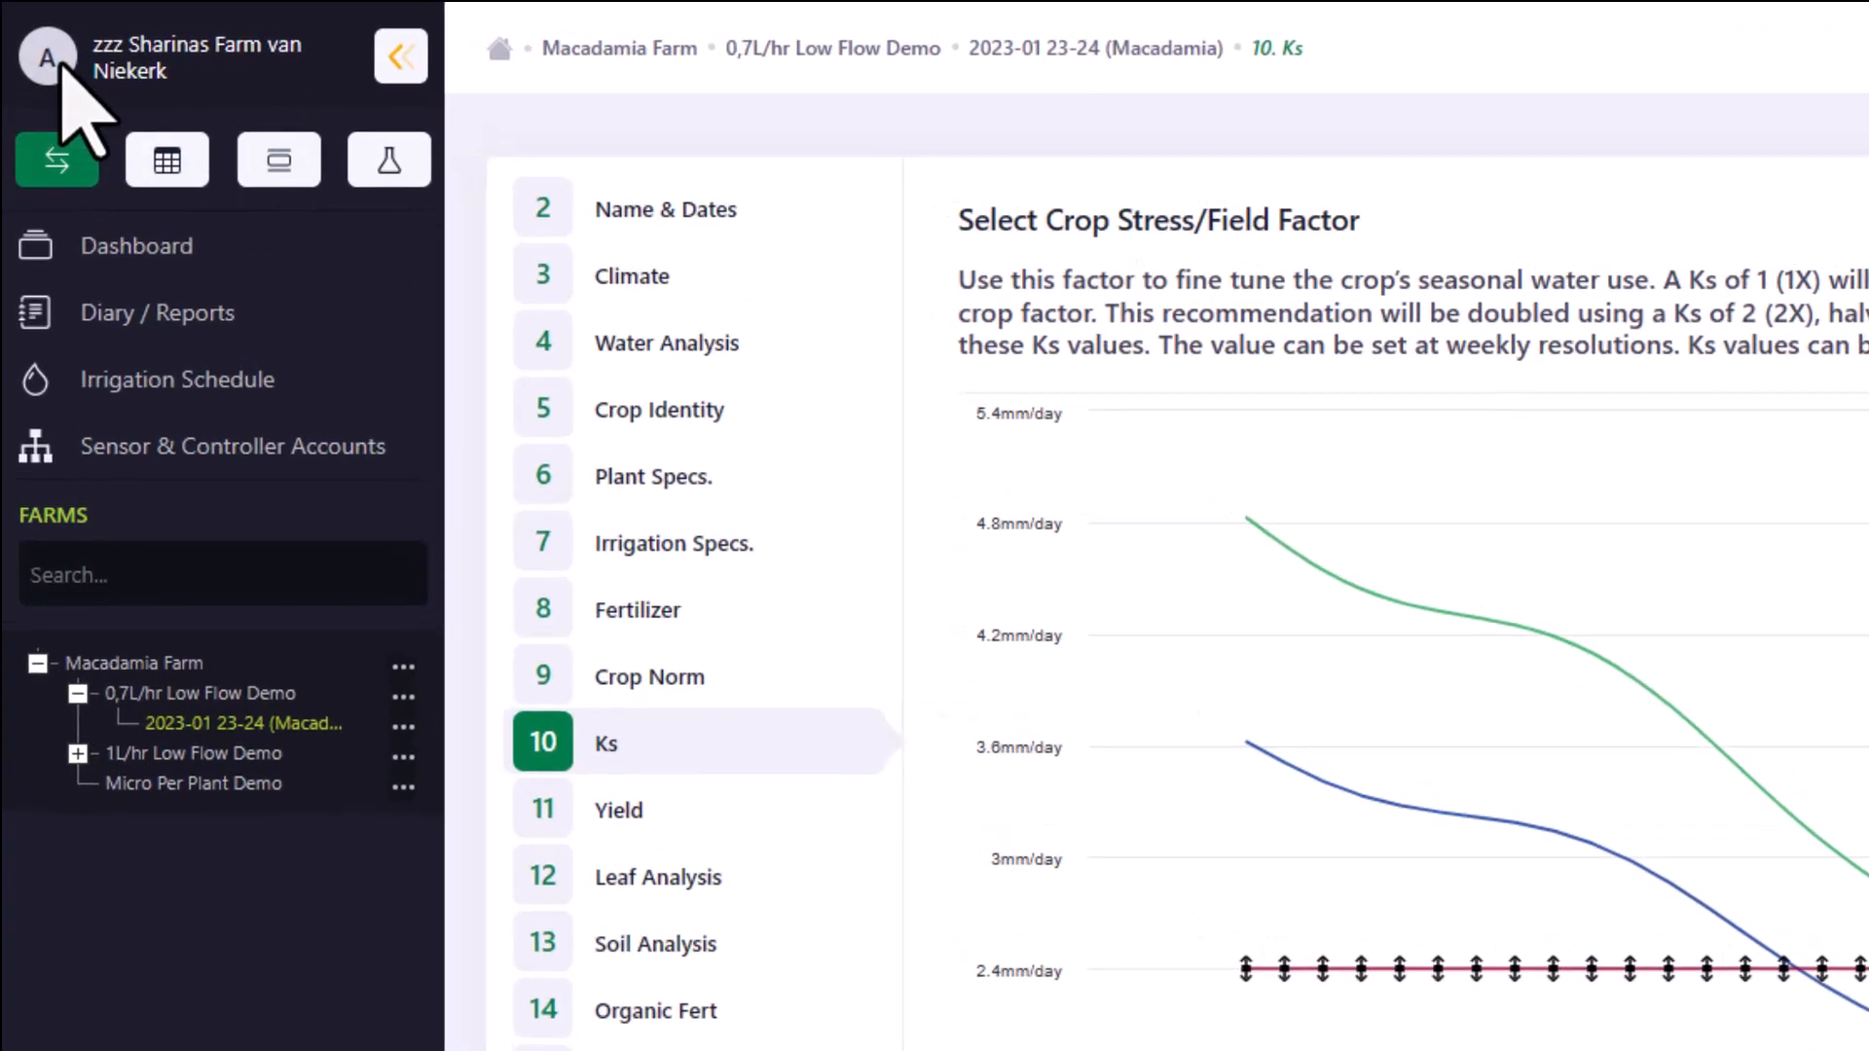
{"action": "left_click", "coordinate": [272, 526]}
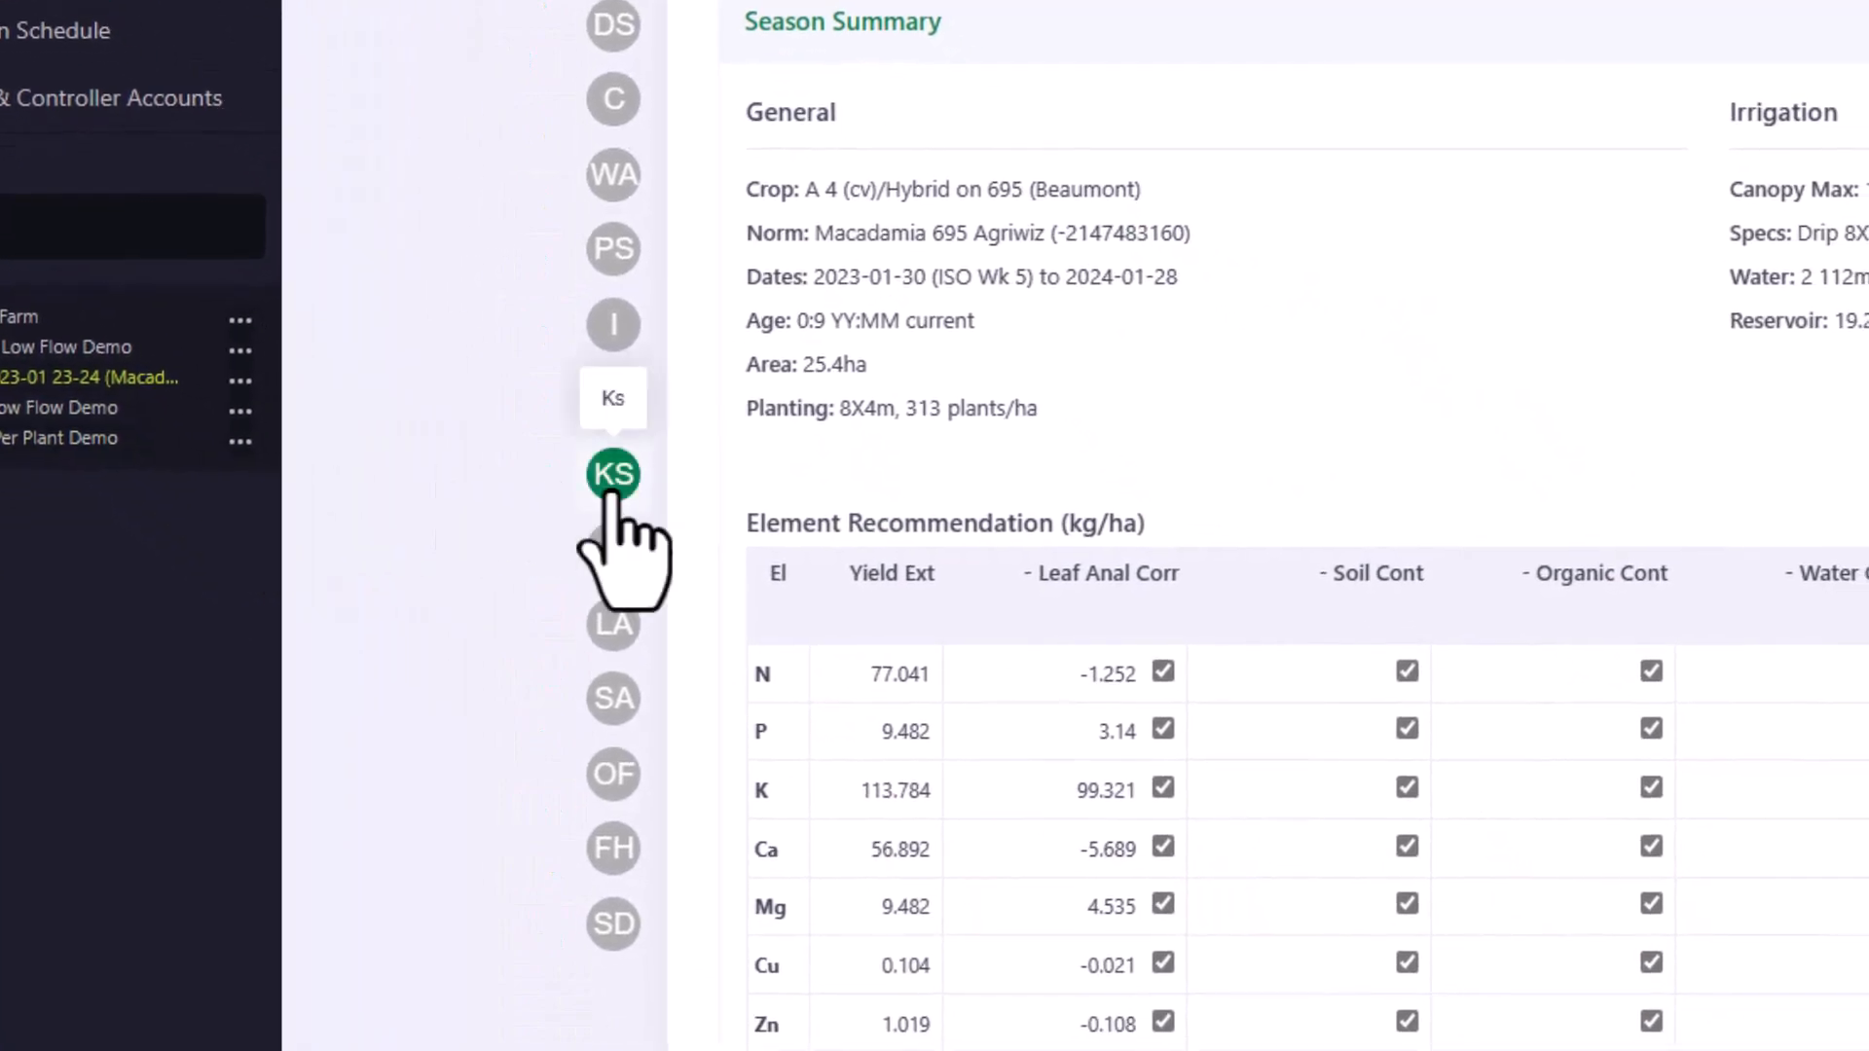
{"action": "left_click", "coordinate": [613, 485]}
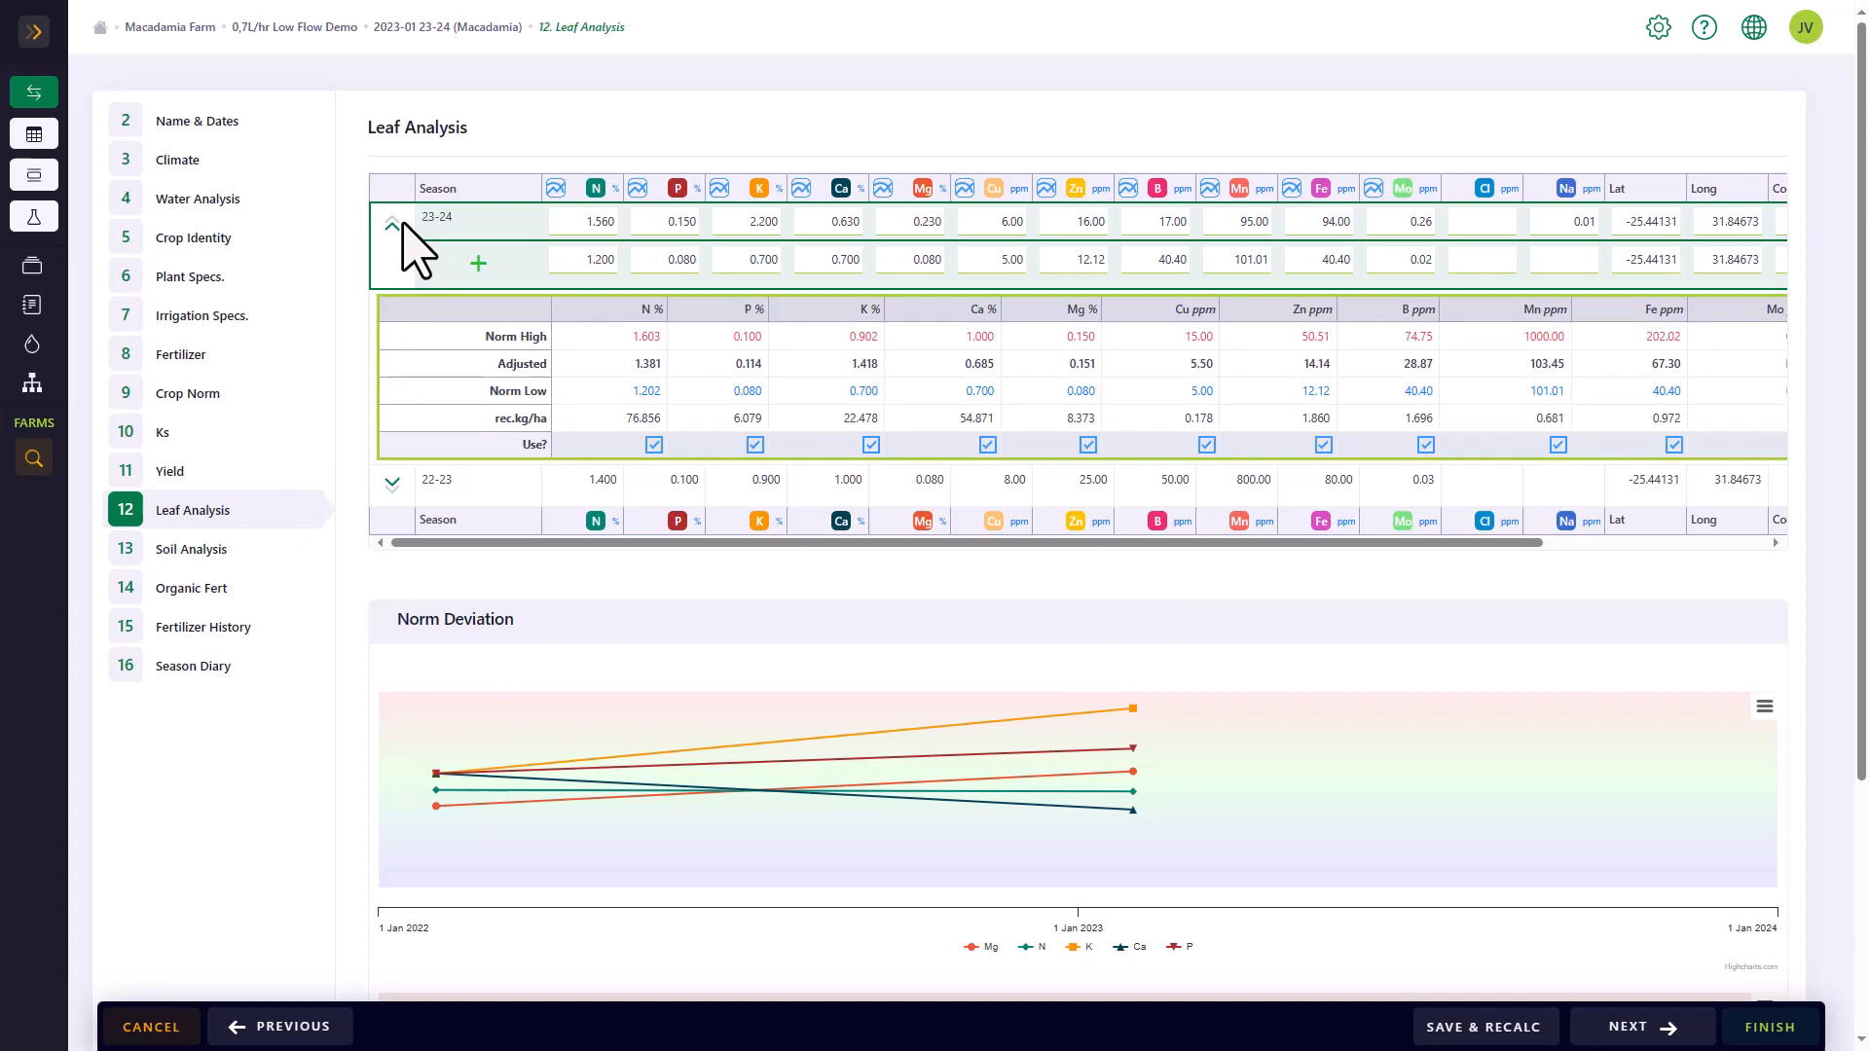
{"action": "left_click", "coordinate": [37, 41]}
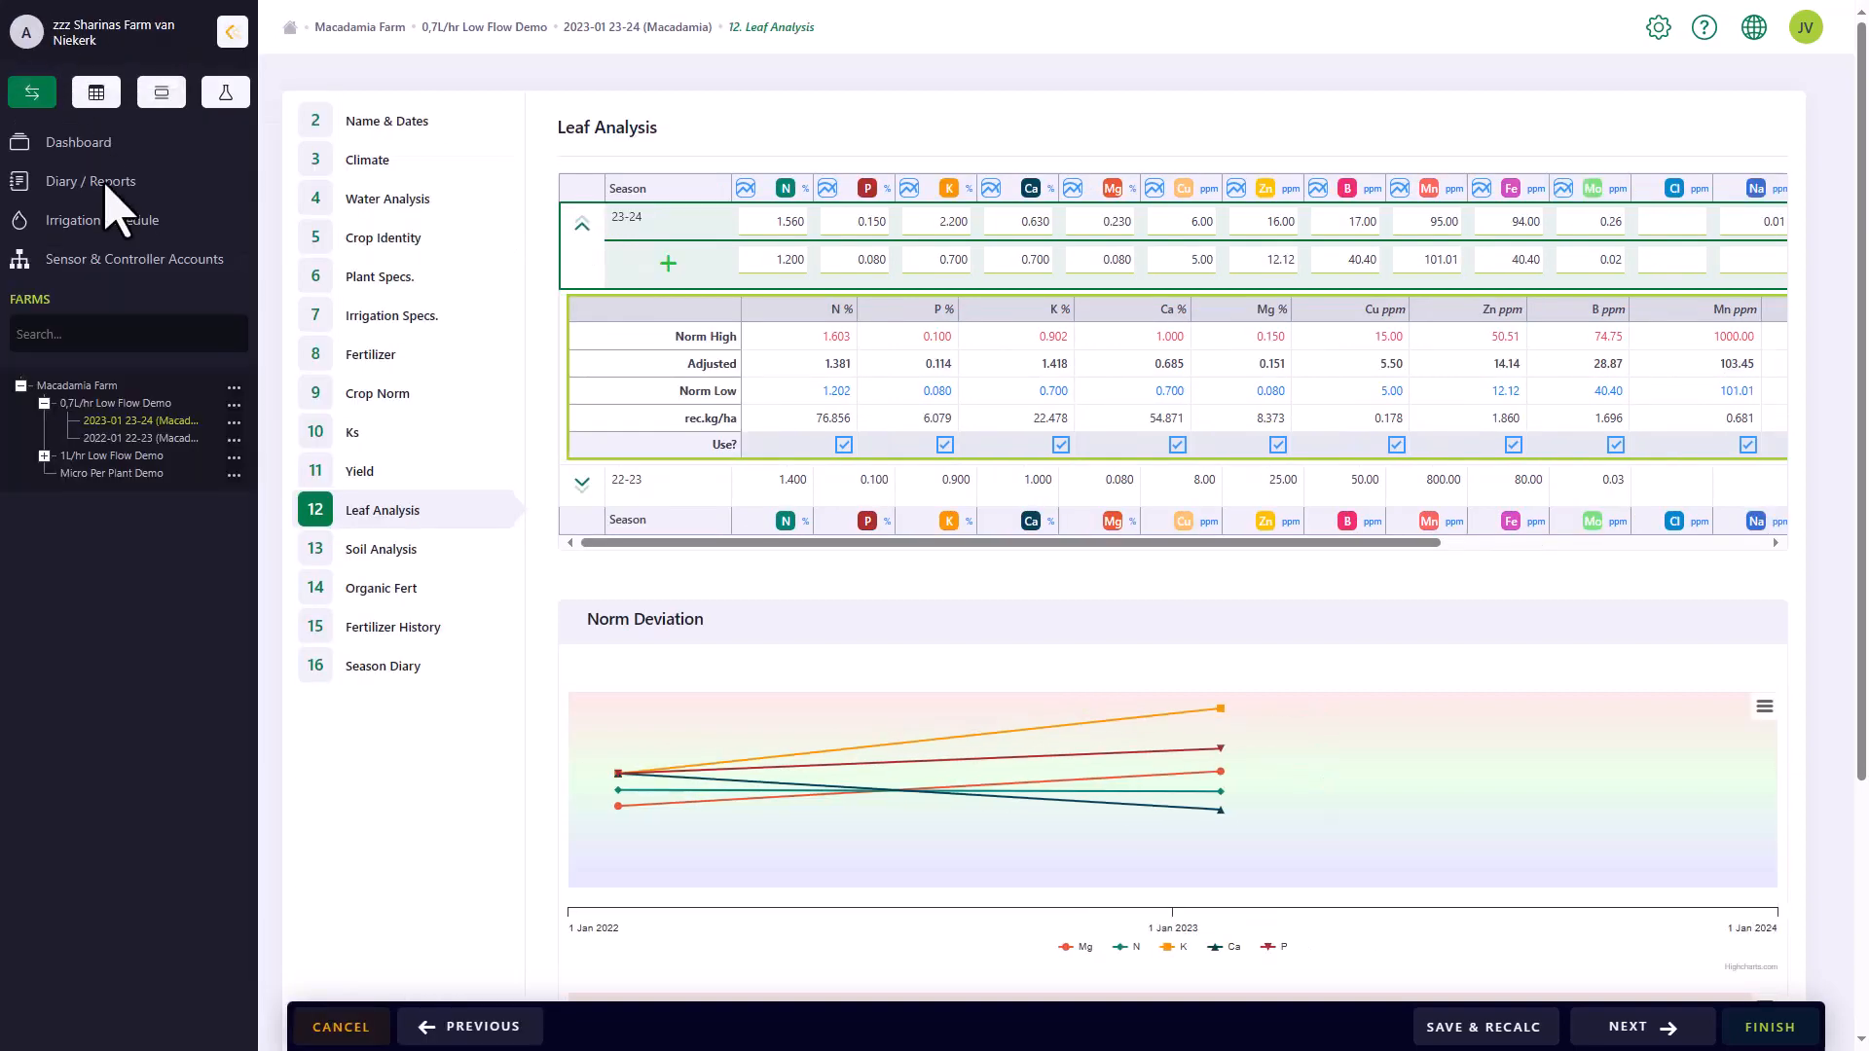
{"action": "left_click", "coordinate": [231, 32]}
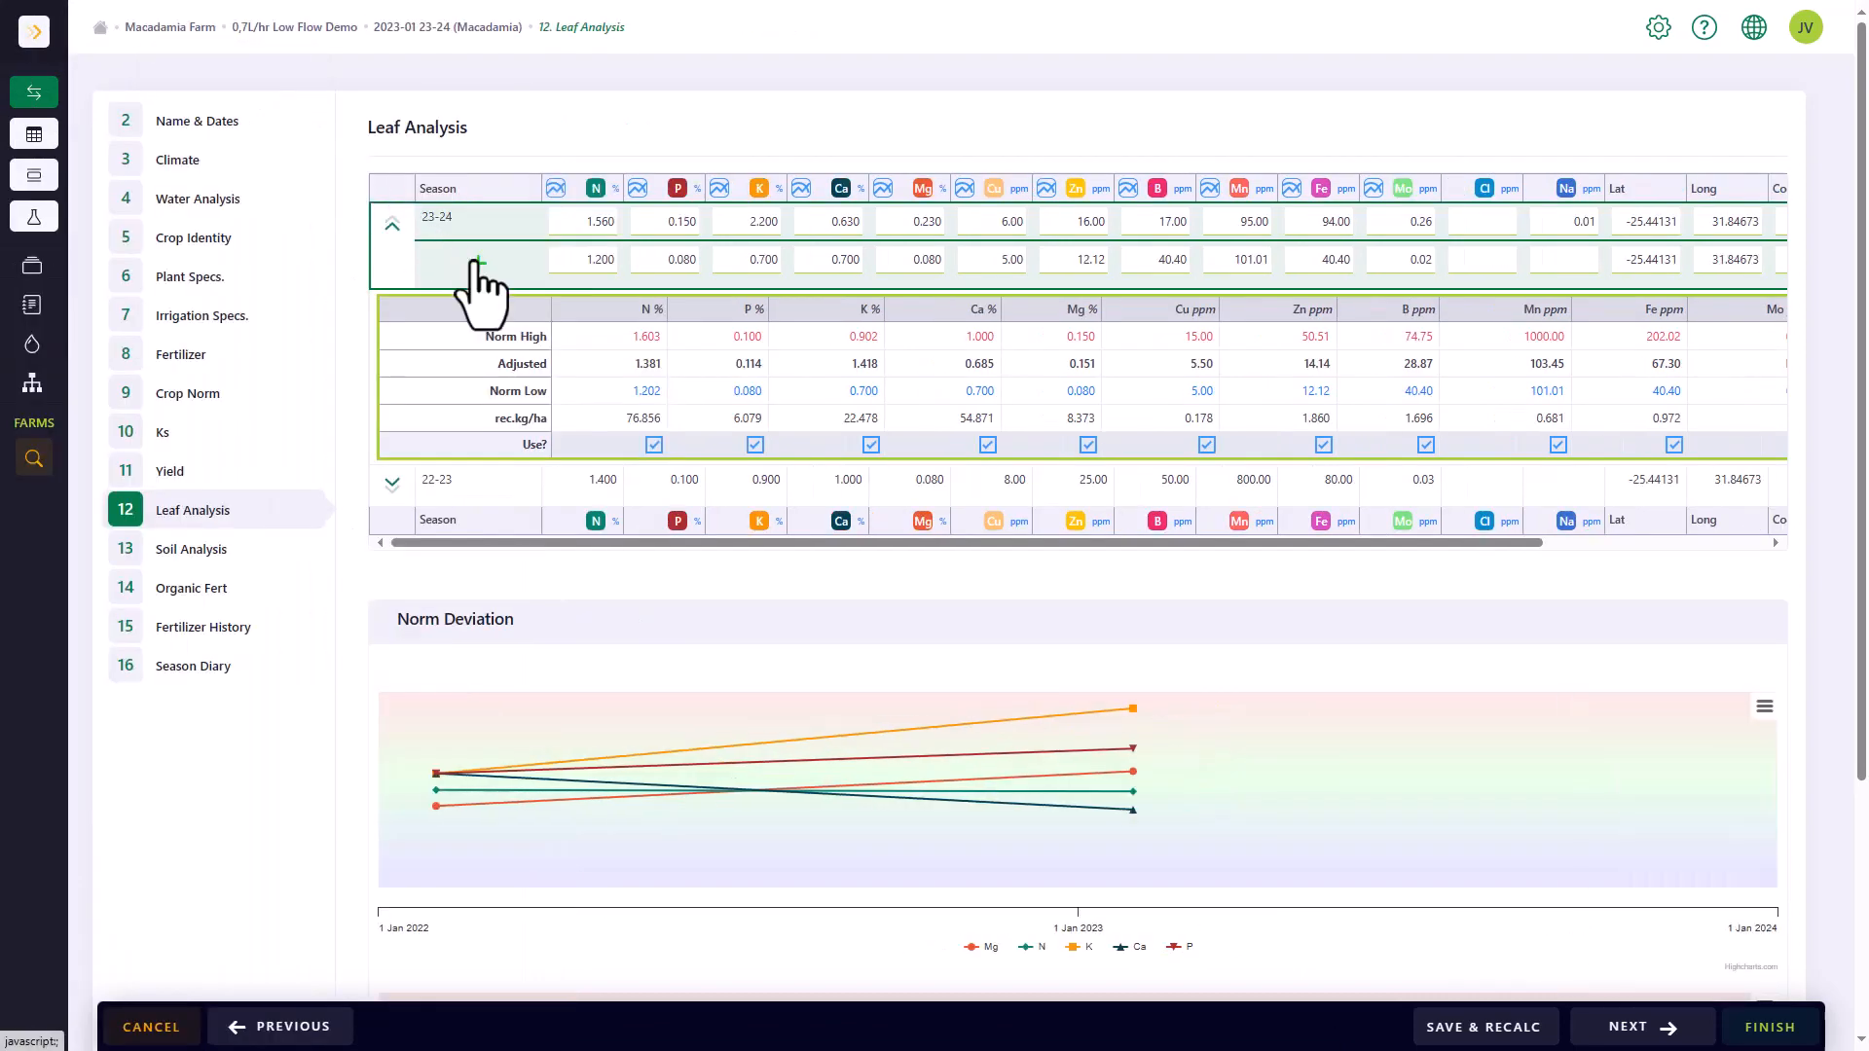
Start a new leaf analysis for season 23-24 with macro values N 1.5, P 0.09, K 0.8, Ca 0.9 and Mg 0.110
{"action": "left_click", "coordinate": [478, 263]}
{"action": "left_click", "coordinate": [500, 212]}
{"action": "type", "text": "1.5"}
{"action": "key", "text": "Tab"}
{"action": "type", "text": "0.09"}
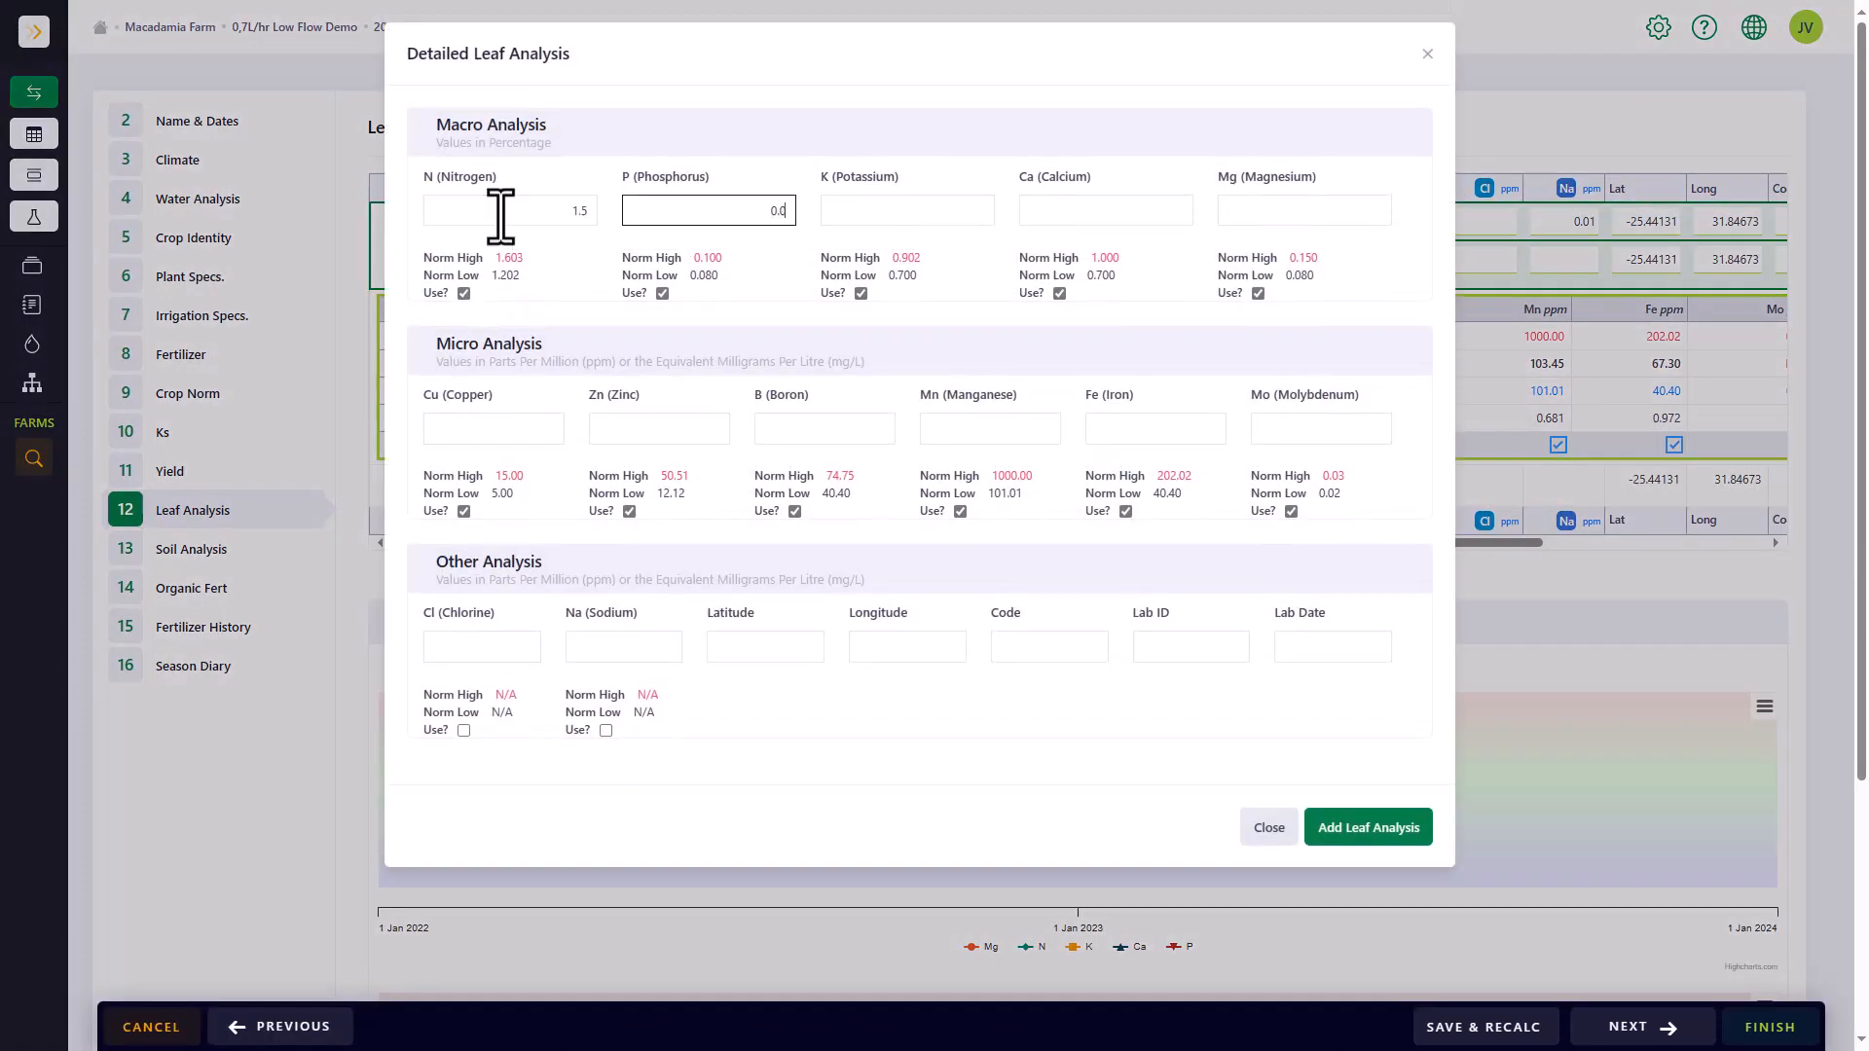
{"action": "key", "text": "Tab"}
{"action": "type", "text": "0.8"}
{"action": "key", "text": "Tab"}
{"action": "type", "text": "0.9"}
{"action": "key", "text": "Tab"}
{"action": "type", "text": "0.110"}
Enter the micro analysis values Cu 10, Zn 11, B 44.5, Mn 800.5, Fe 150.80 and Mo 0.03
{"action": "left_click", "coordinate": [497, 436]}
{"action": "type", "text": "10"}
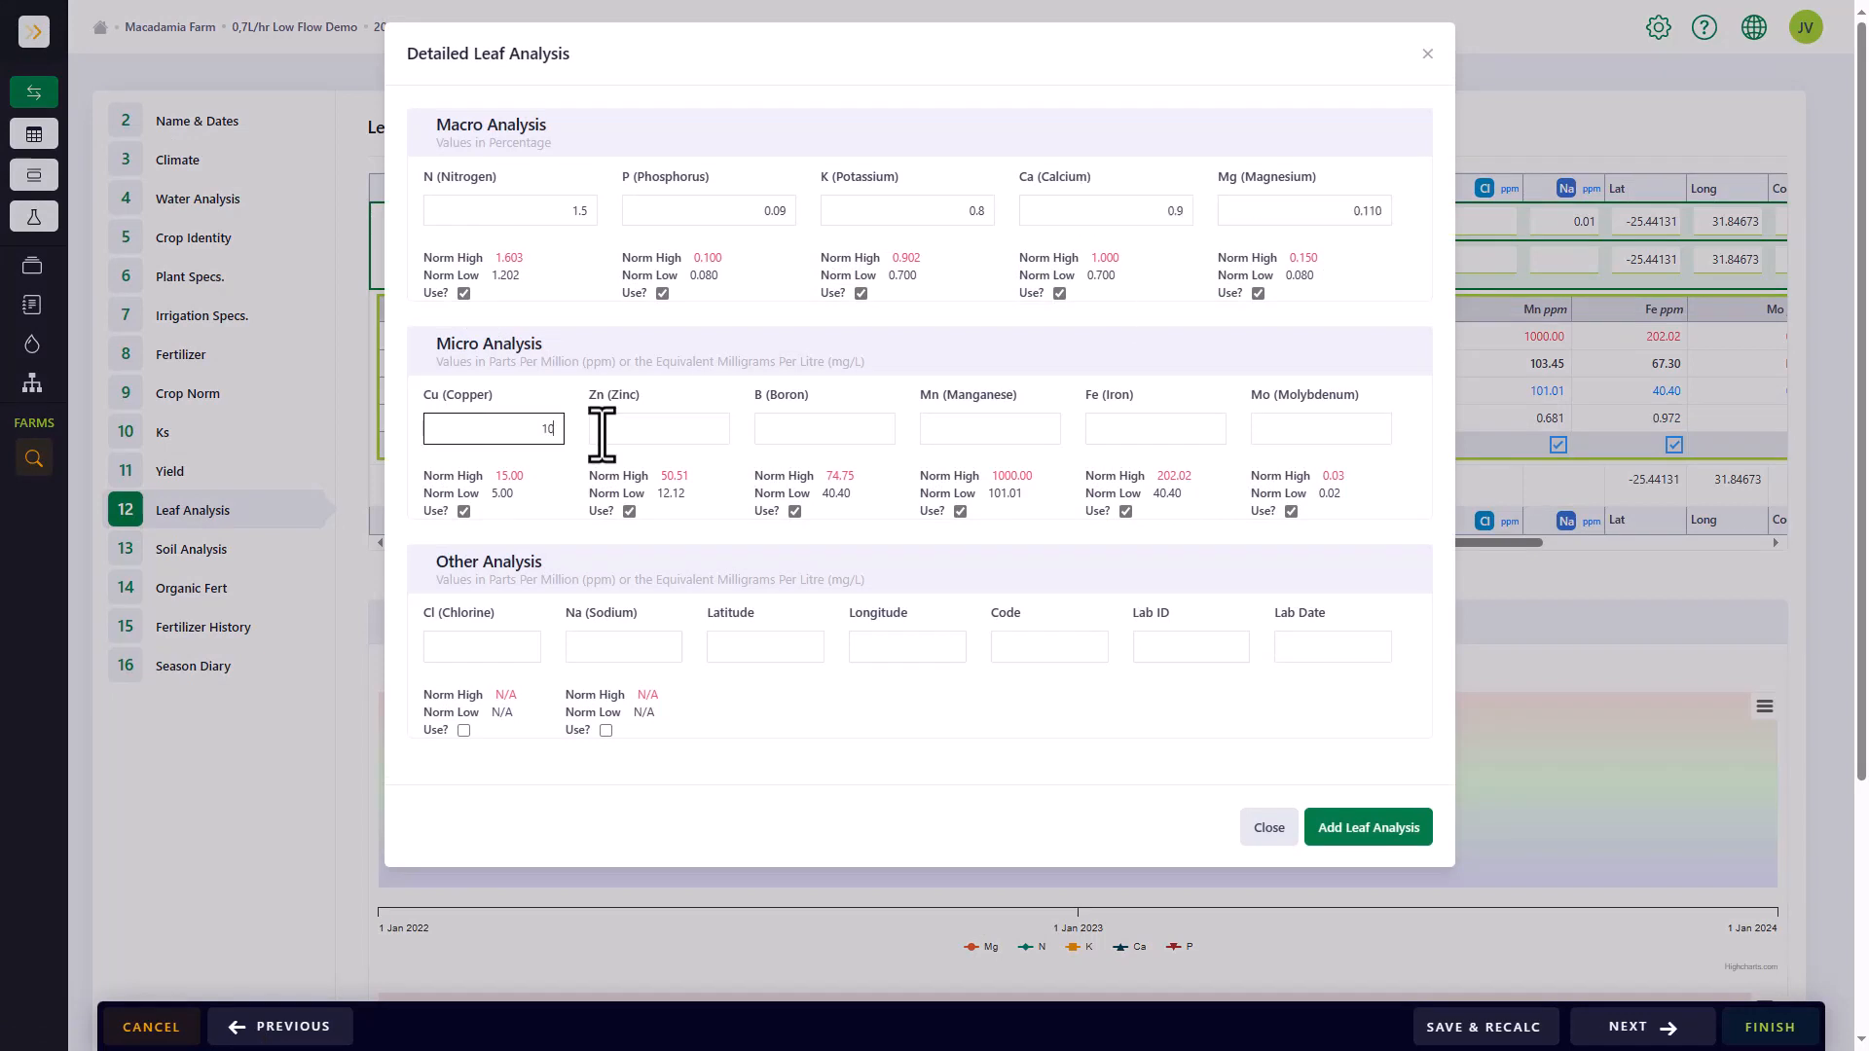
{"action": "left_click", "coordinate": [602, 436]}
{"action": "type", "text": "11"}
{"action": "left_click", "coordinate": [813, 437]}
{"action": "type", "text": "44.5"}
{"action": "left_click", "coordinate": [1034, 439]}
{"action": "left_click", "coordinate": [1142, 437]}
{"action": "type", "text": "150.80"}
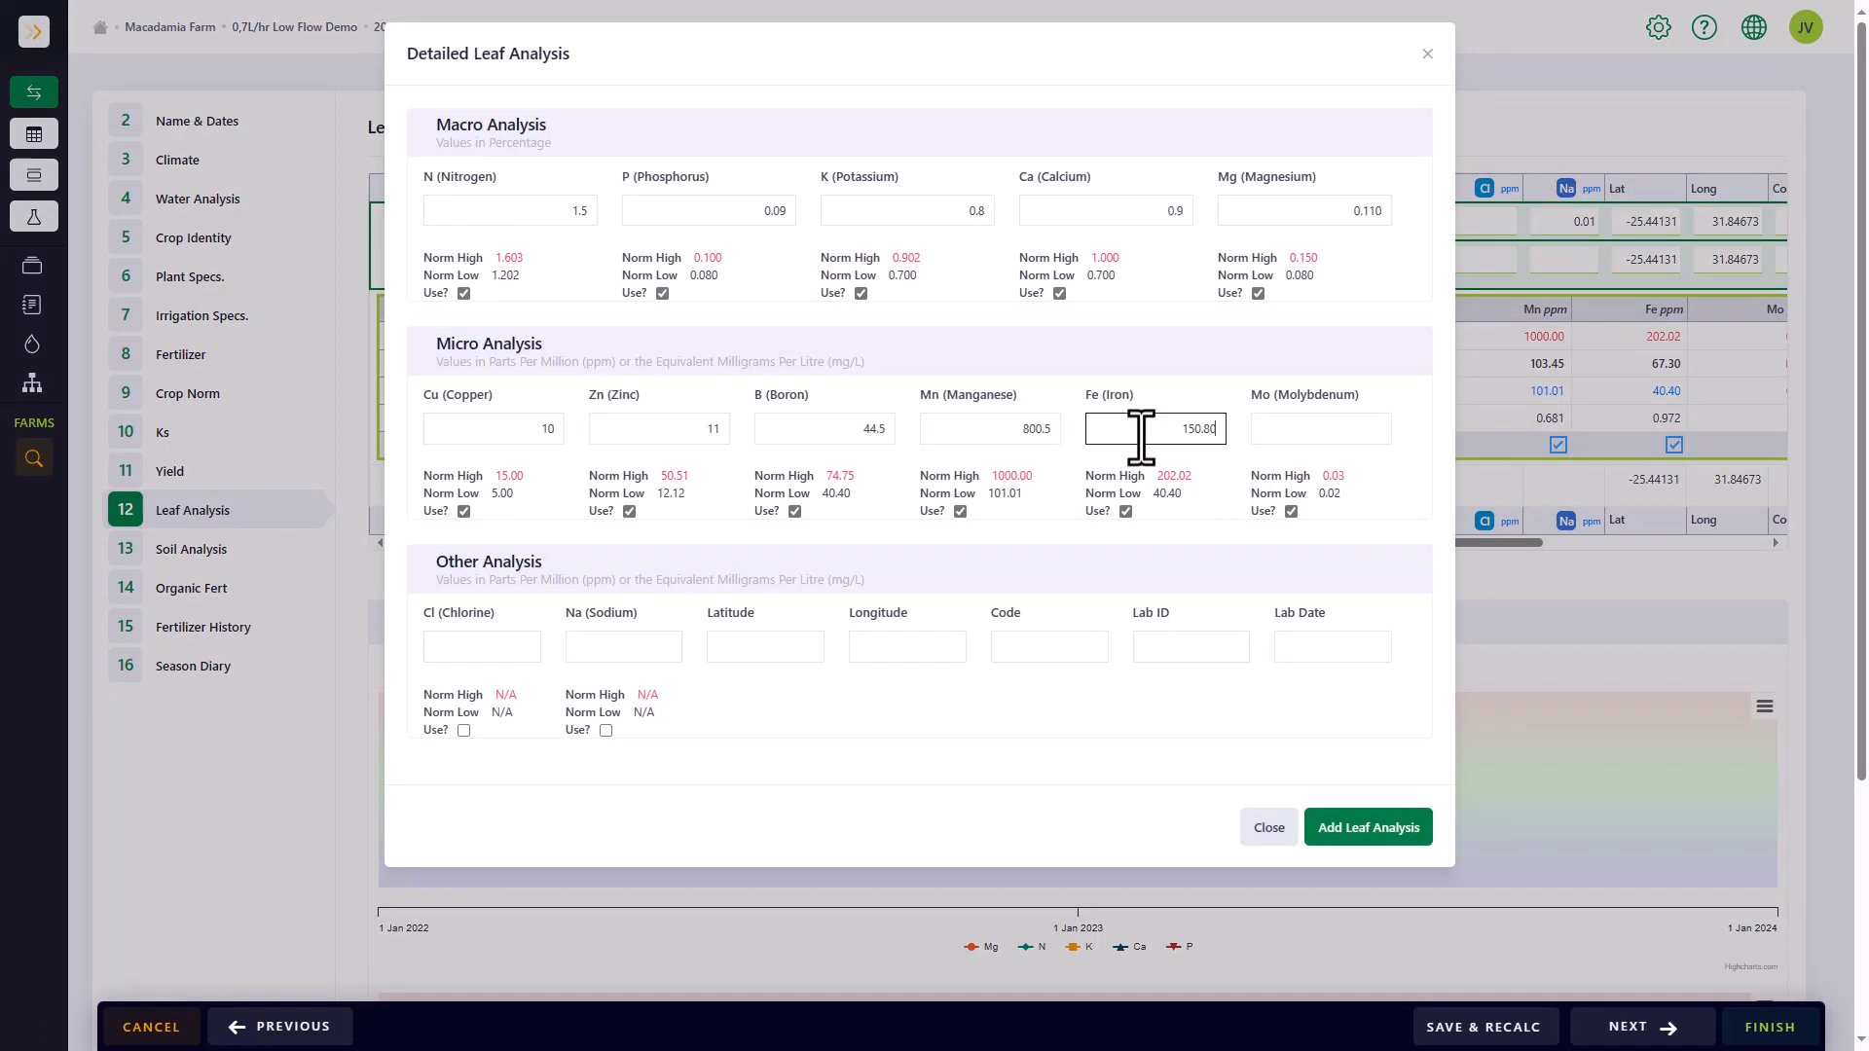
{"action": "left_click", "coordinate": [1319, 430]}
{"action": "type", "text": "0.03"}
Set the lab date to 2023/10/18 and add the leaf analysis to the season
{"action": "left_click", "coordinate": [1324, 648]}
{"action": "left_click", "coordinate": [1383, 849]}
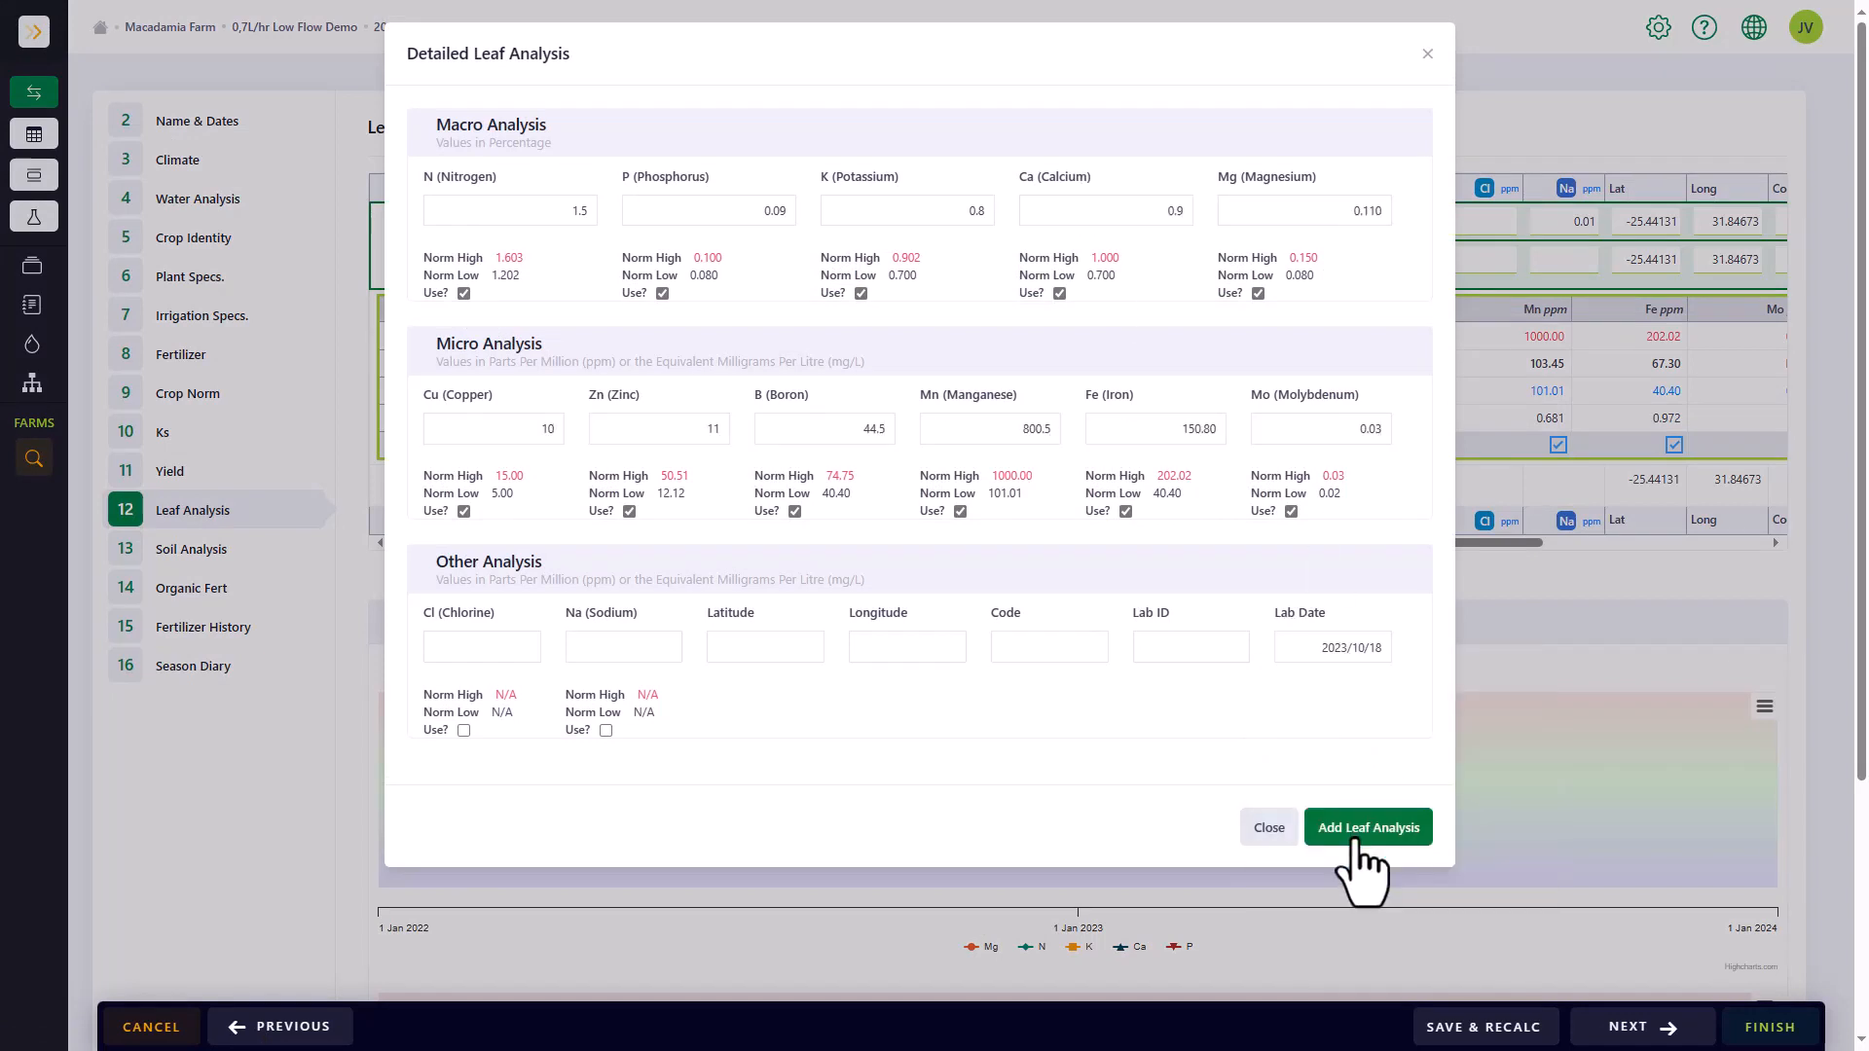
{"action": "left_click", "coordinate": [1368, 726]}
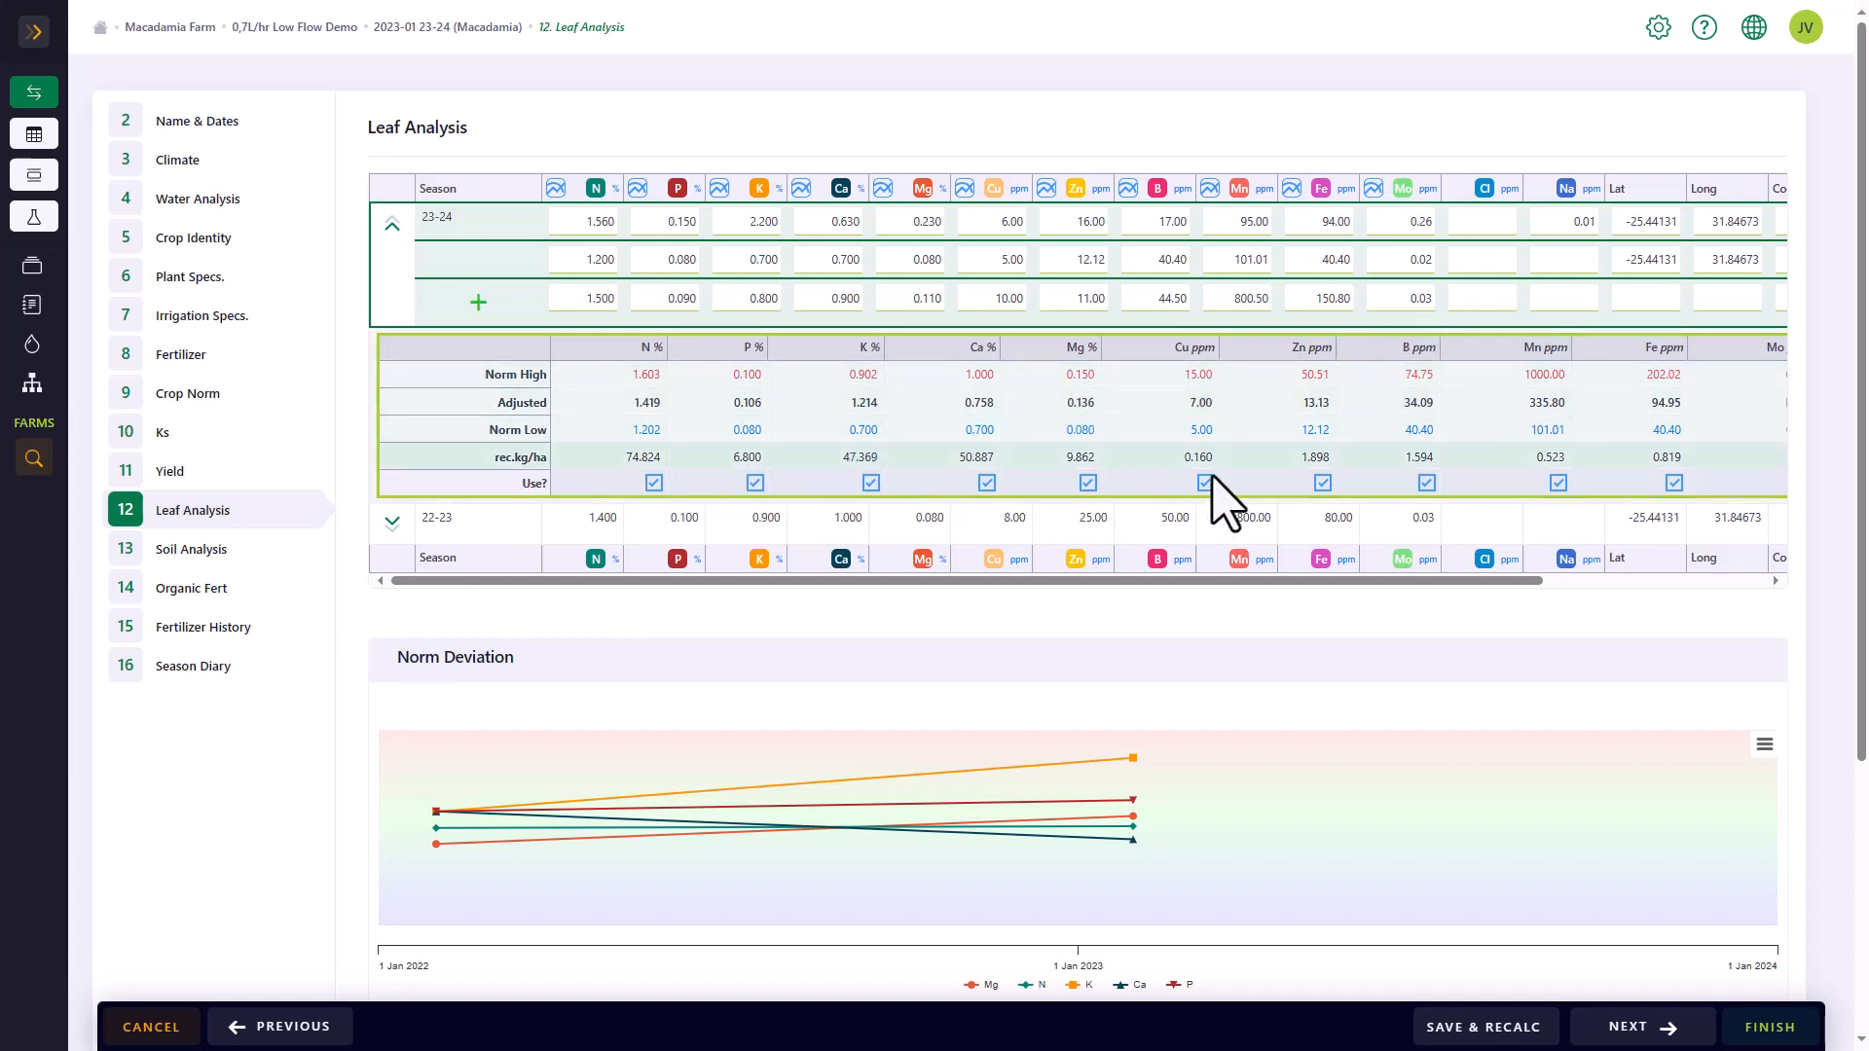
{"action": "left_click", "coordinate": [1672, 479]}
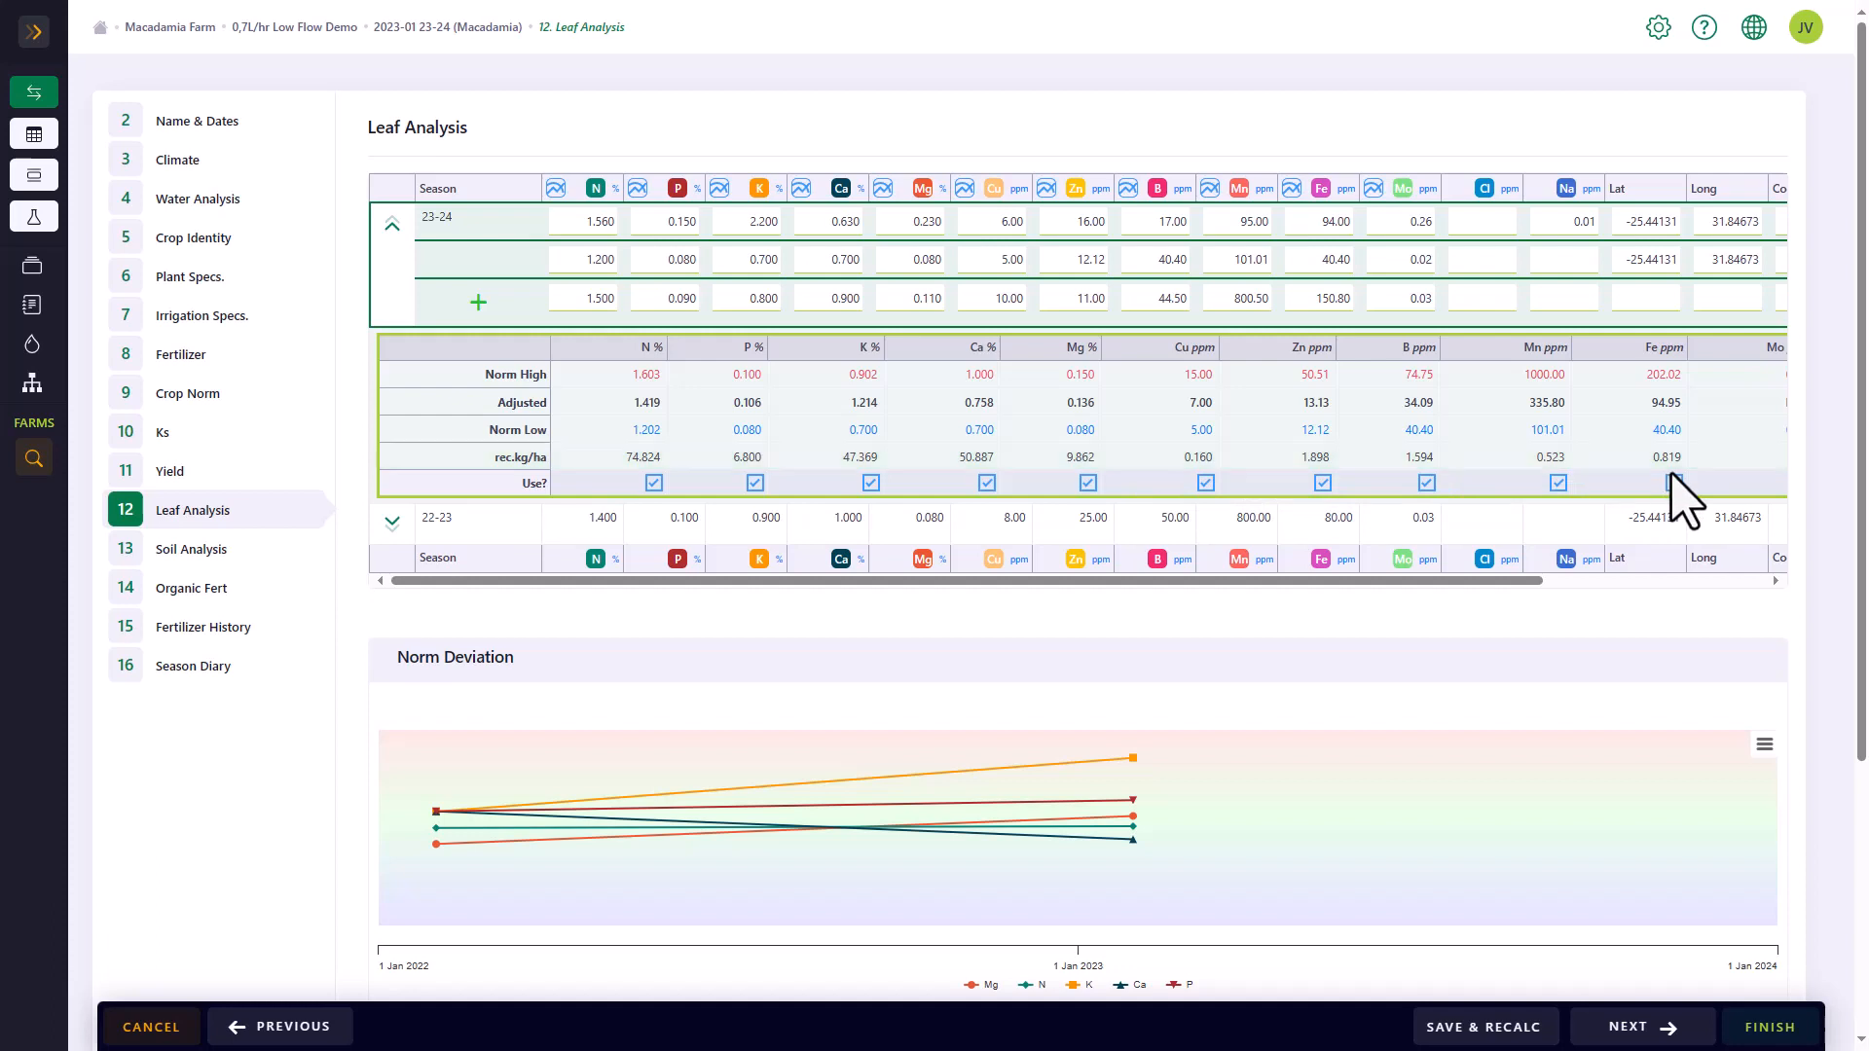
Unlink the leaf analysis record dated 2023/10/18 from season 23-24
{"action": "left_click_drag", "start_coordinate": [1098, 584], "coordinate": [1331, 581]}
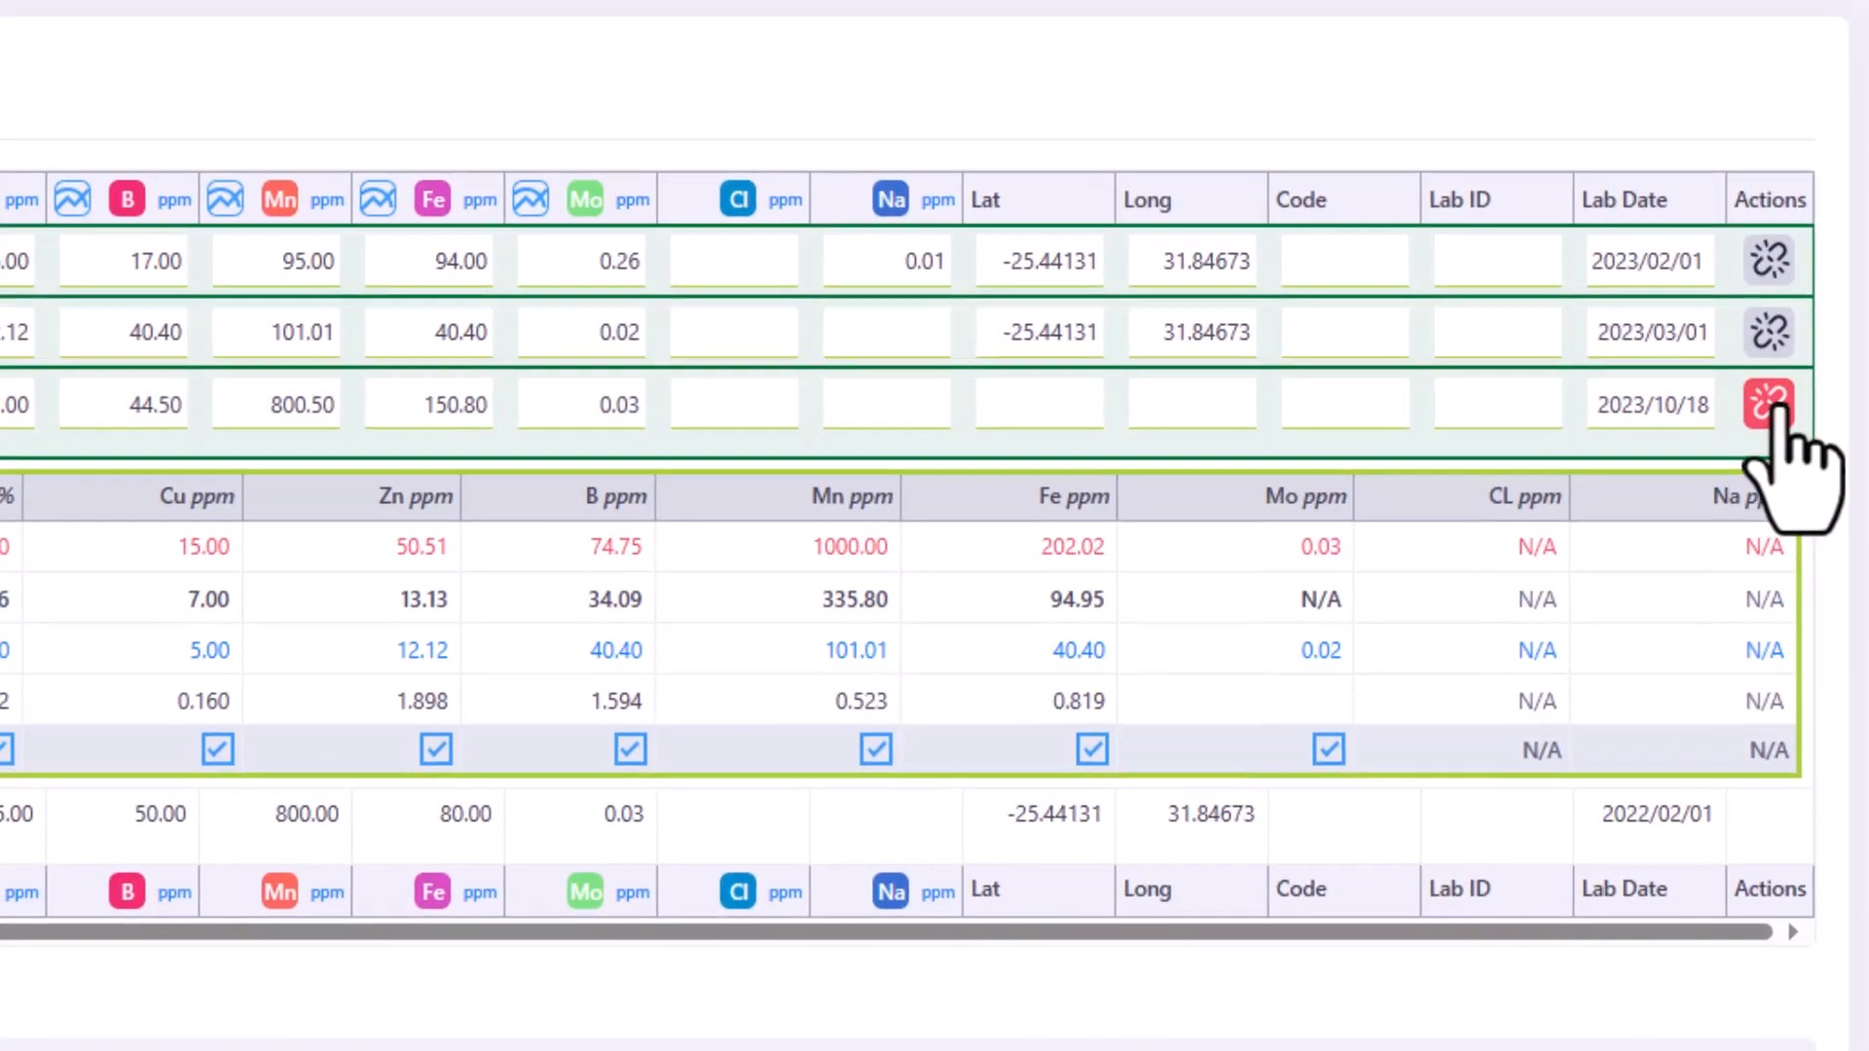
{"action": "left_click", "coordinate": [1765, 309]}
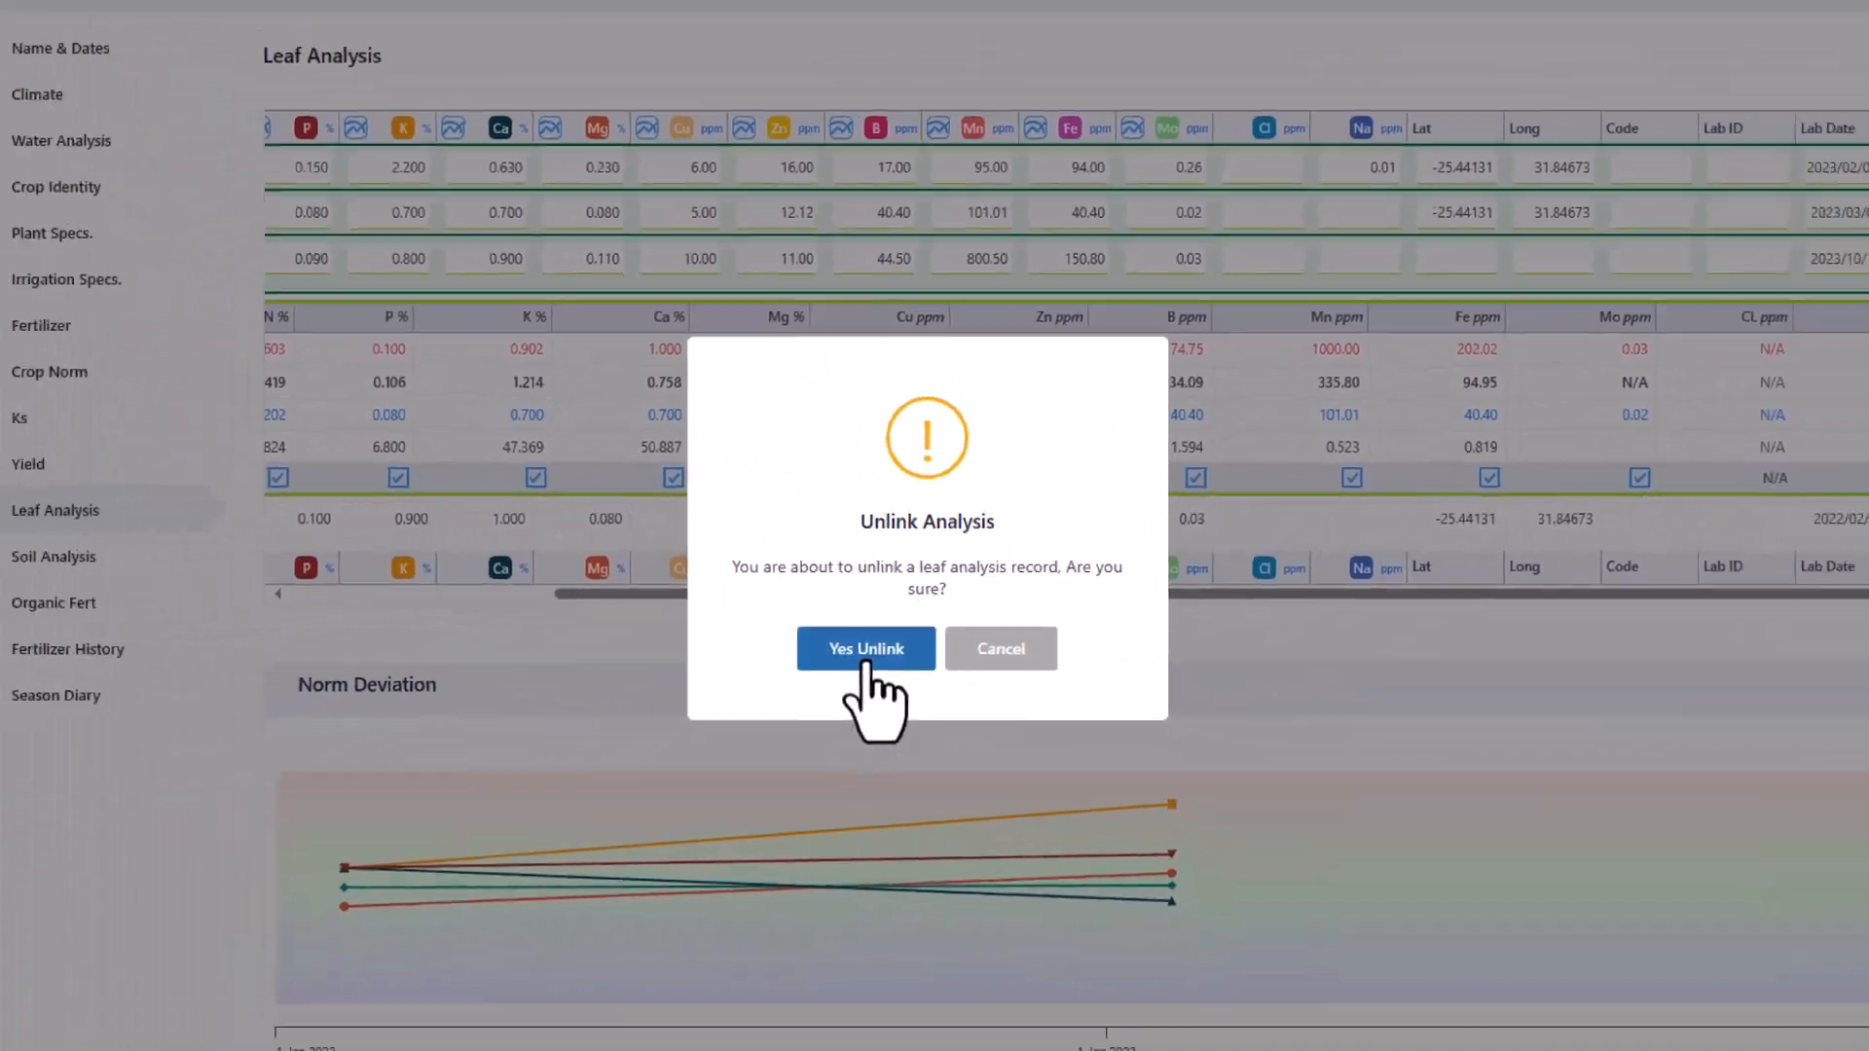
{"action": "left_click", "coordinate": [730, 734]}
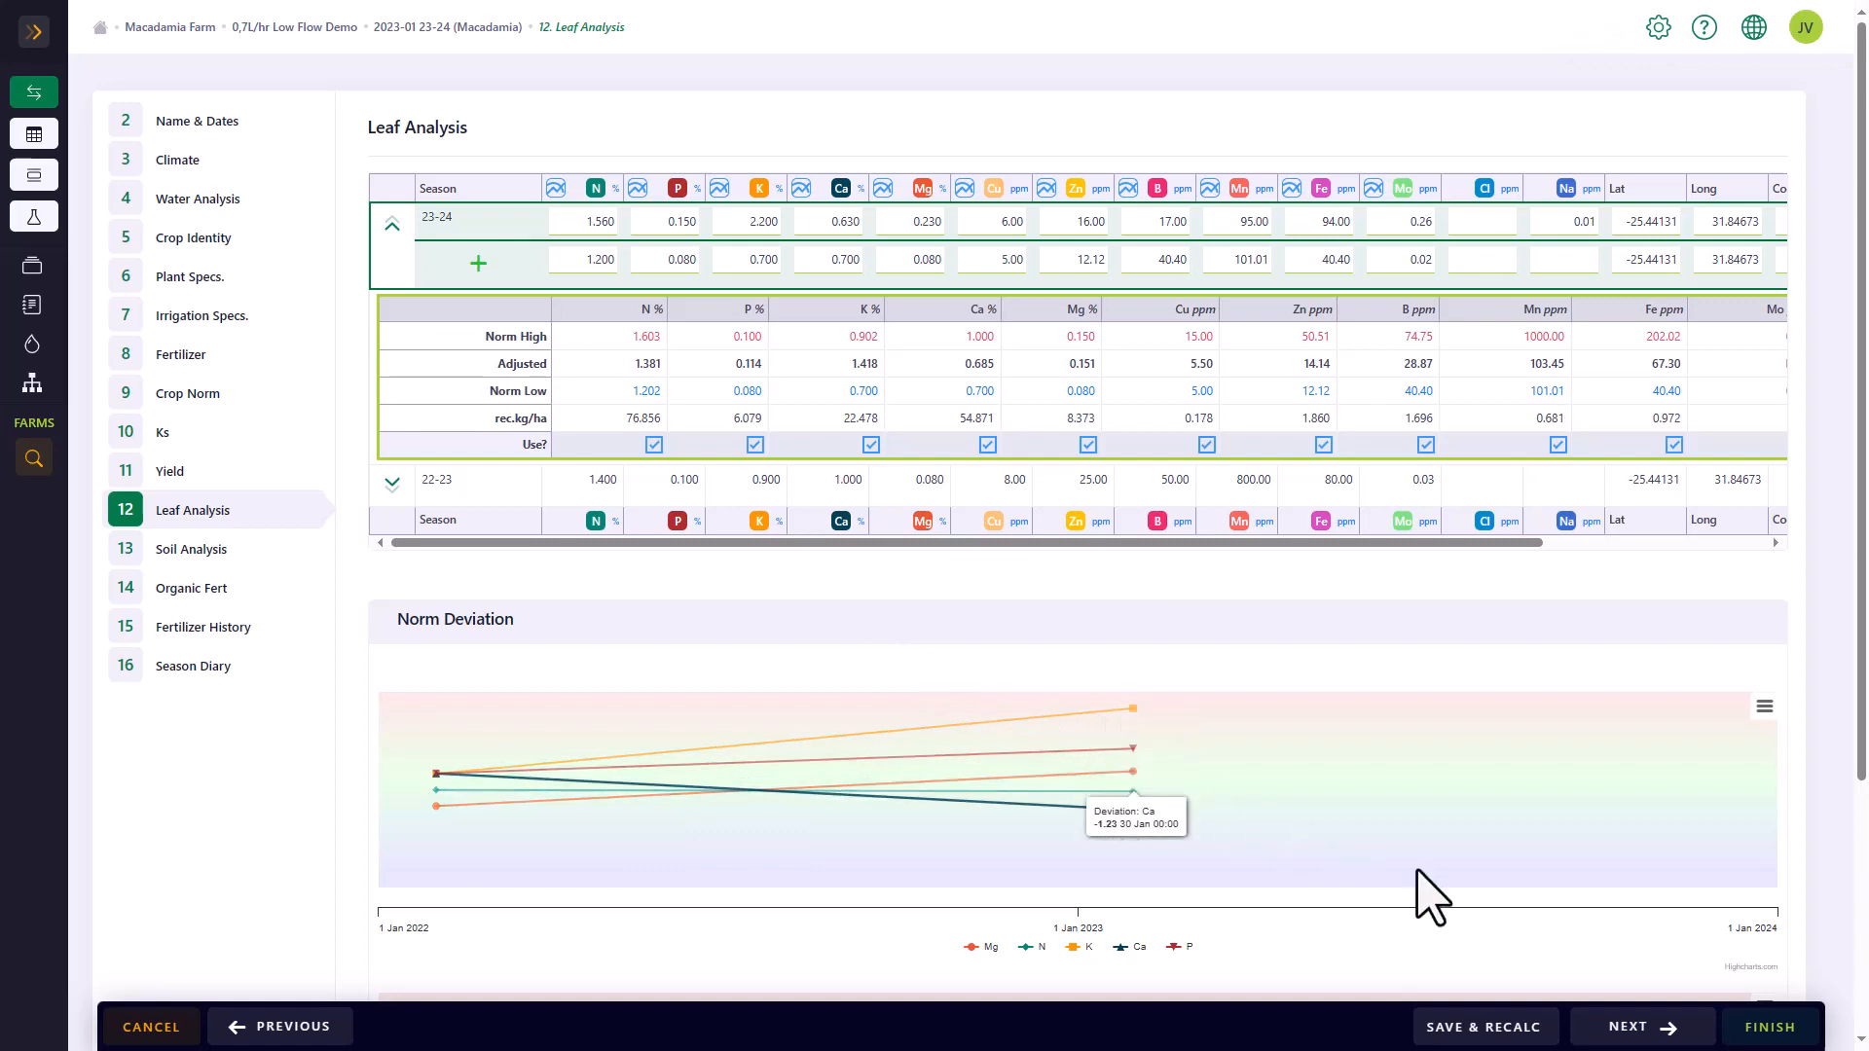
Finish the season wizard and review the overview's climate, plant specs, crop norm, element recommendation and fertilizer recommendation
{"action": "left_click", "coordinate": [1769, 1030]}
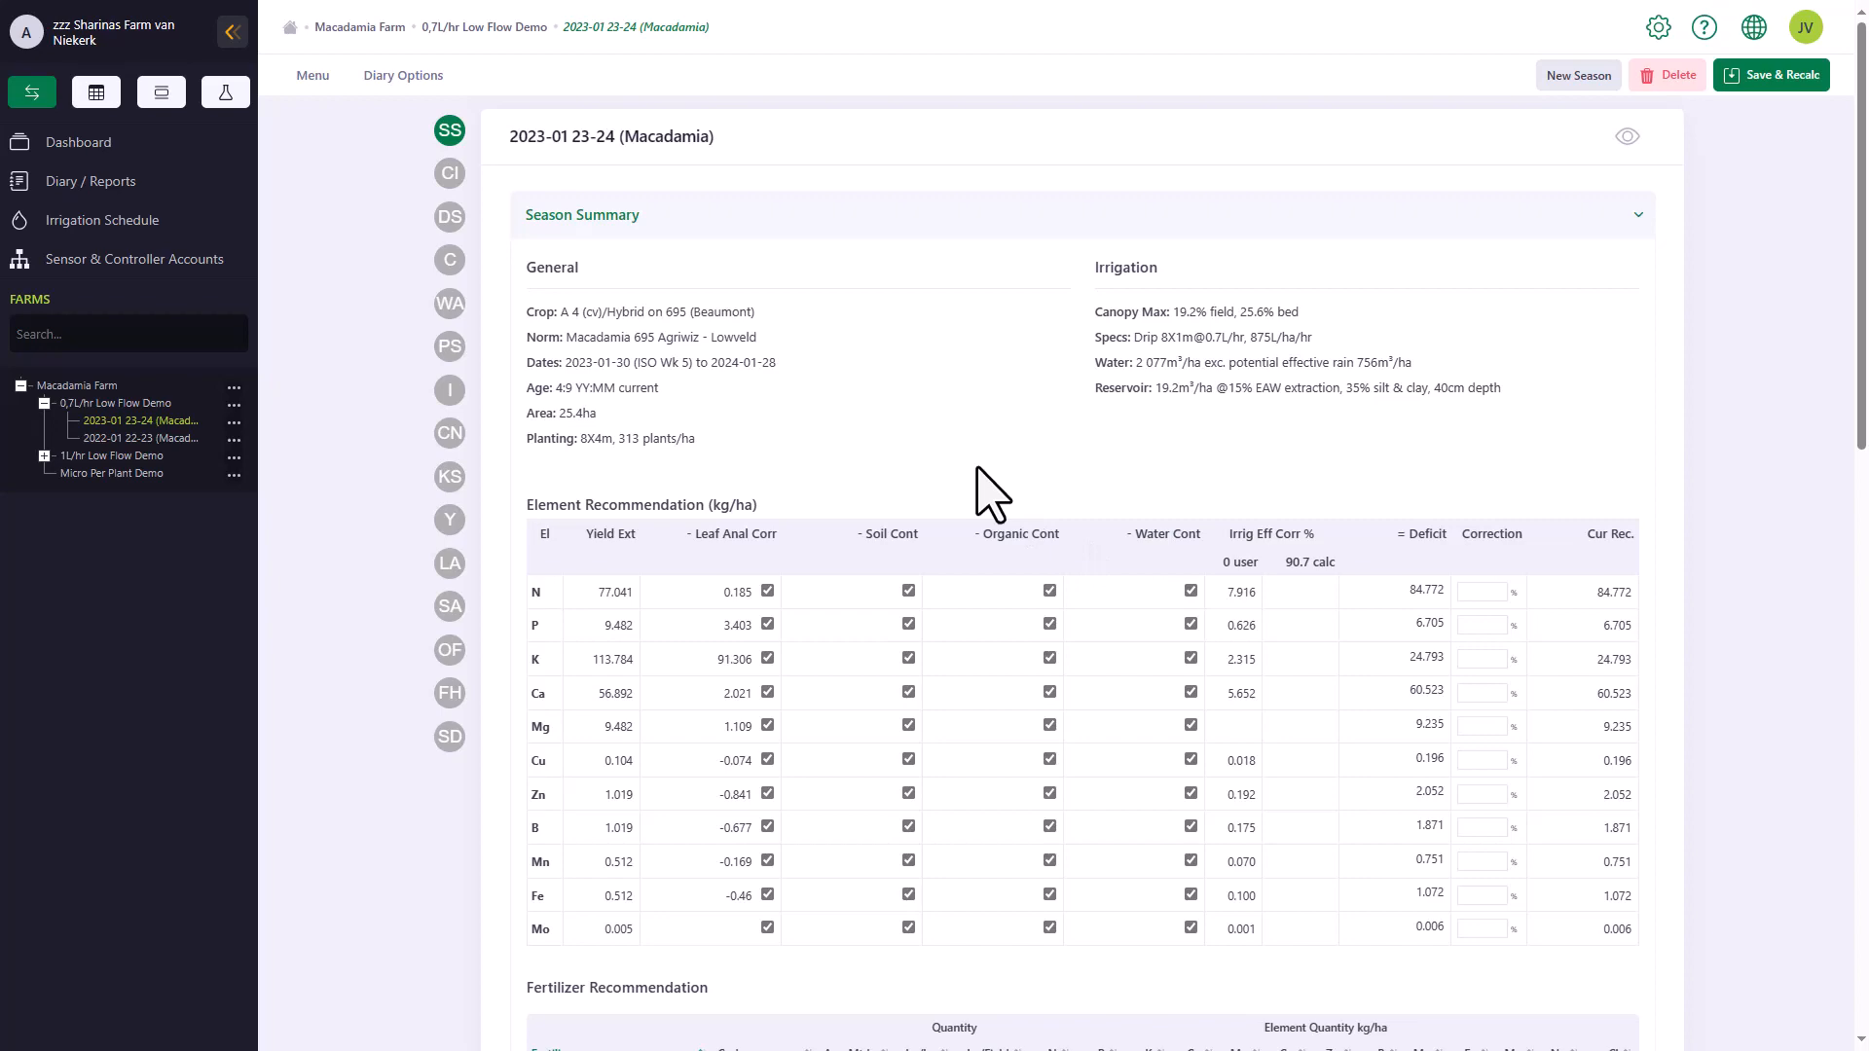
{"action": "scroll", "coordinate": [992, 494], "scroll_direction": "down", "scroll_amount": 15}
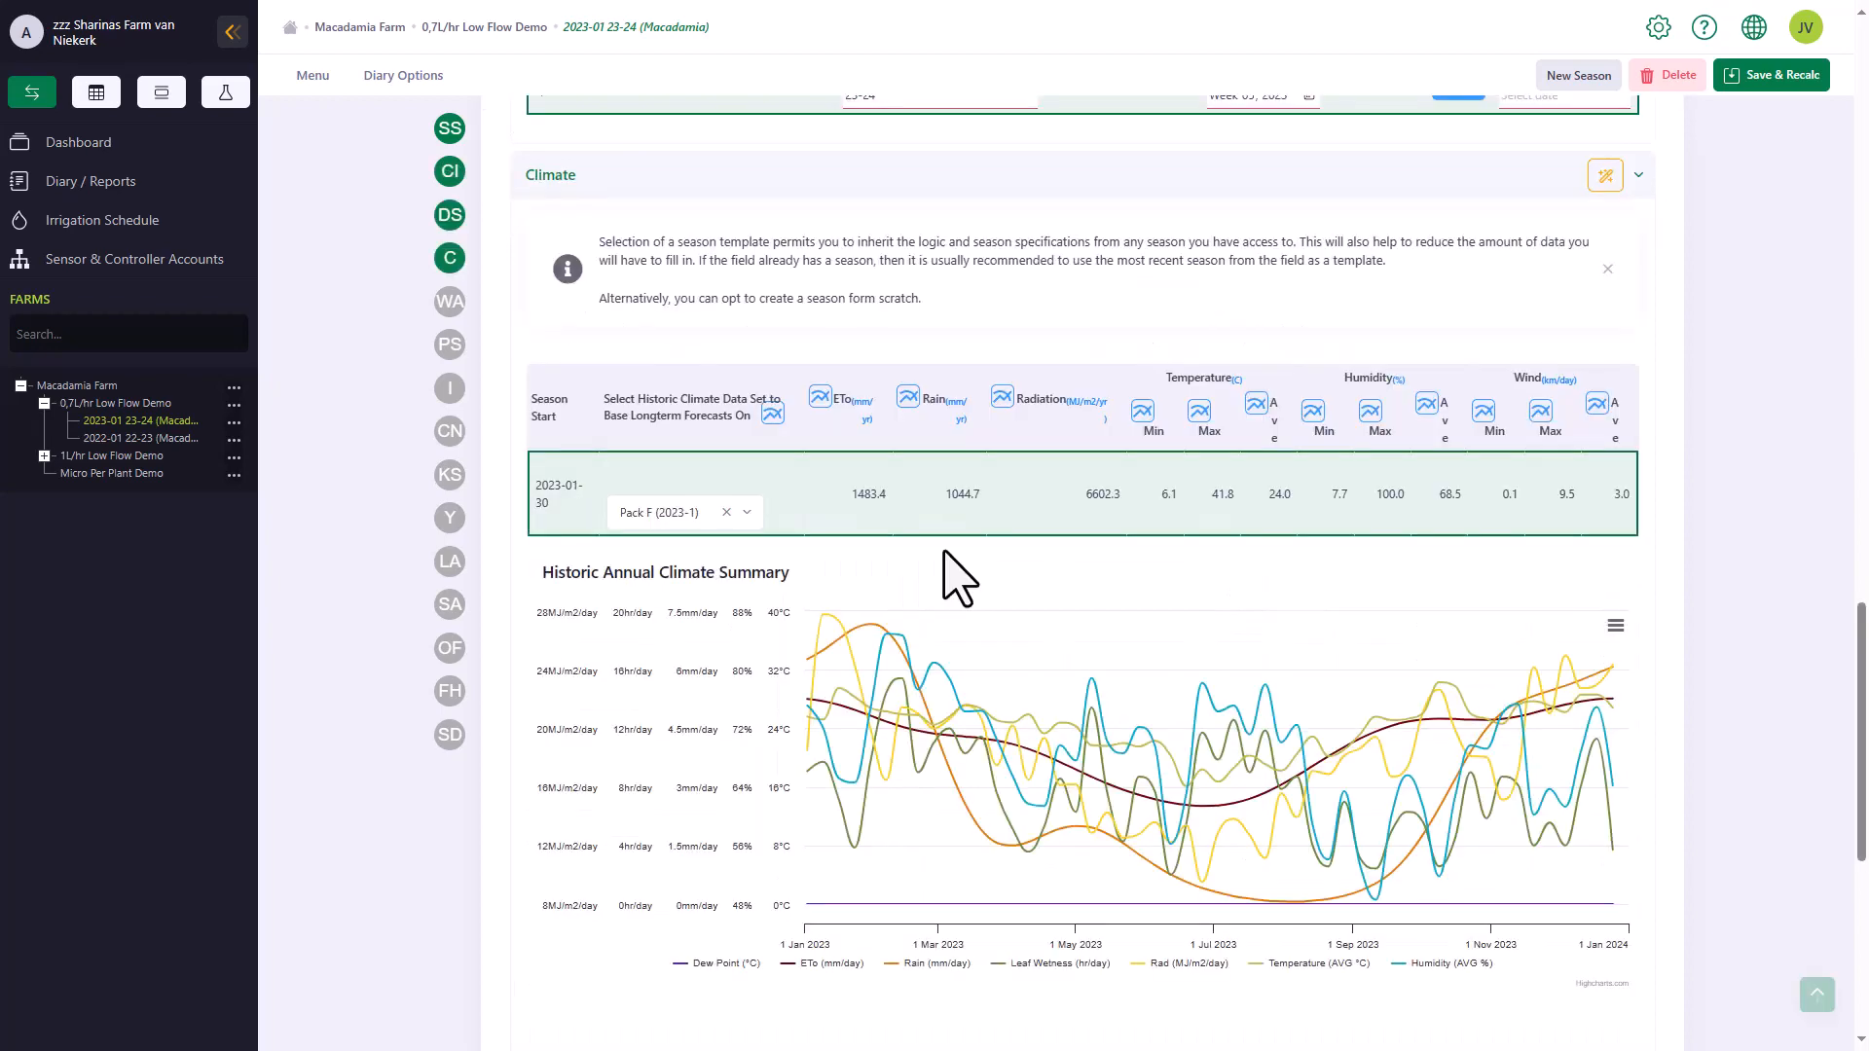
{"action": "scroll", "coordinate": [944, 552], "scroll_direction": "down", "scroll_amount": 8}
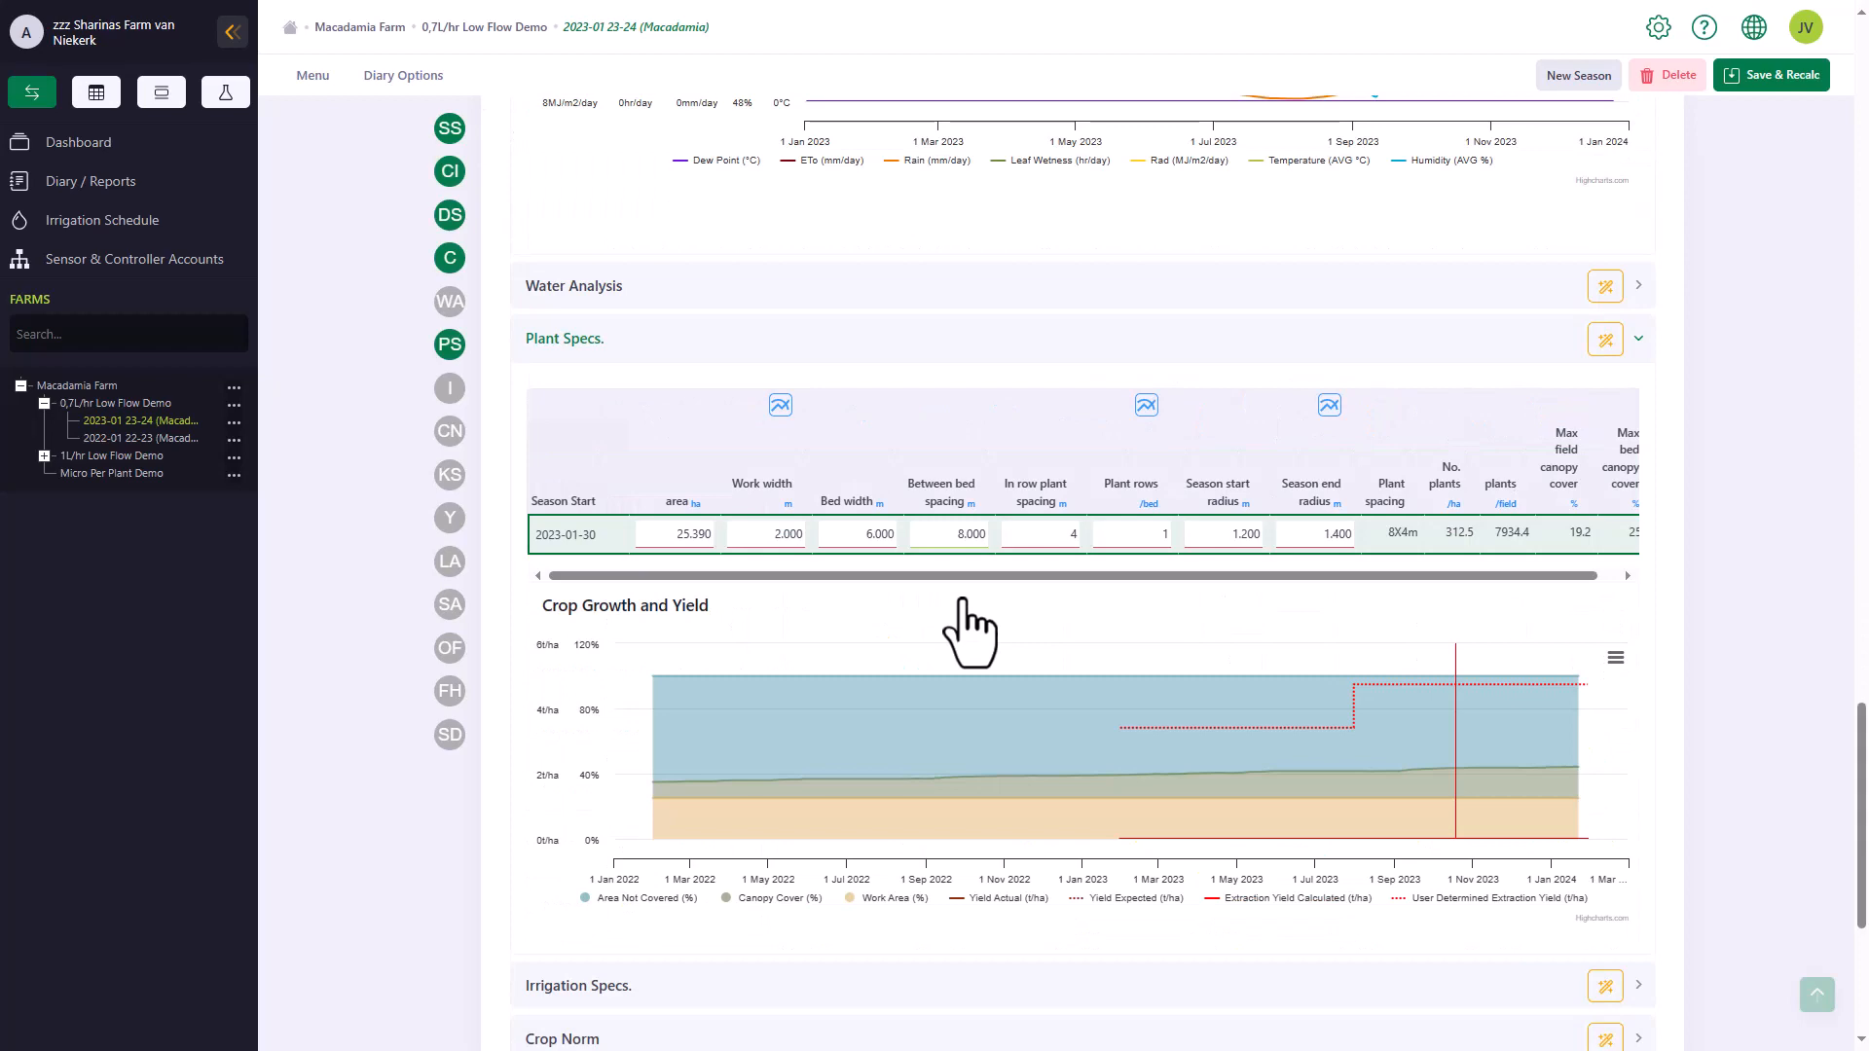
{"action": "scroll", "coordinate": [1071, 623], "scroll_direction": "down", "scroll_amount": 10}
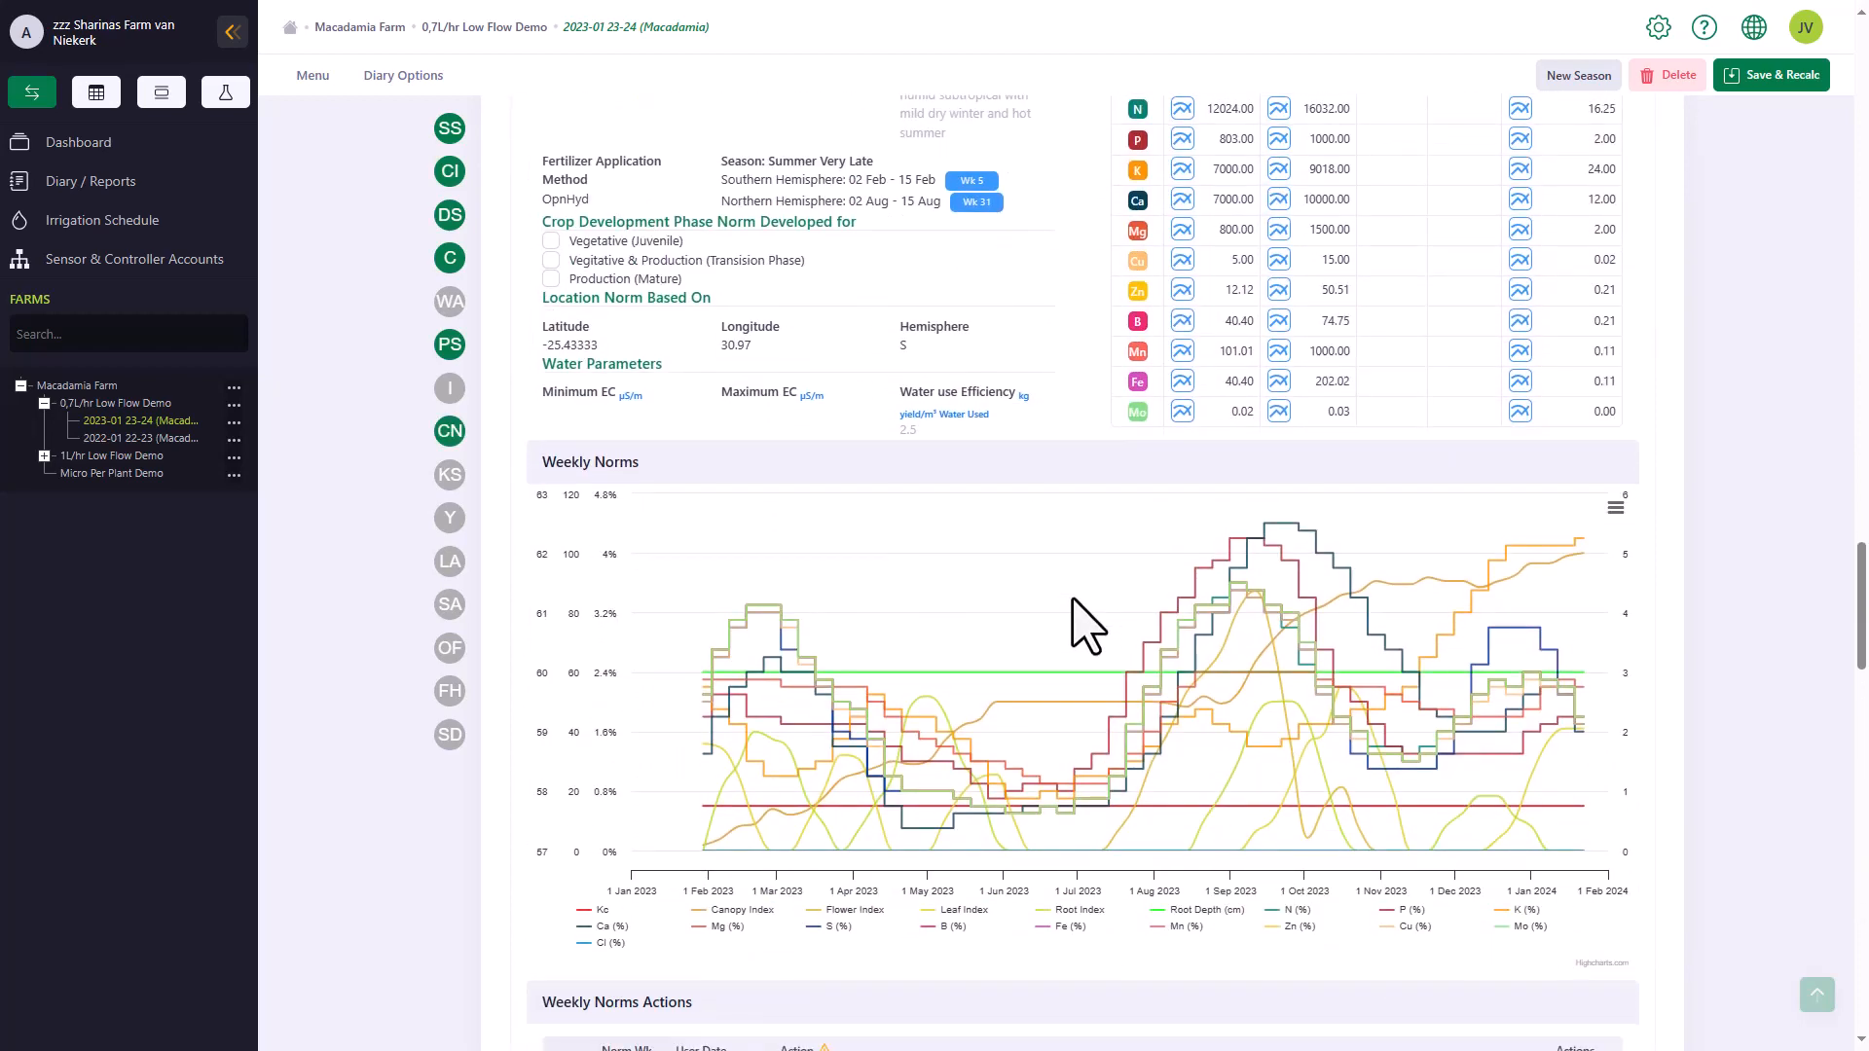
{"action": "scroll", "coordinate": [1061, 575], "scroll_direction": "up", "scroll_amount": 20}
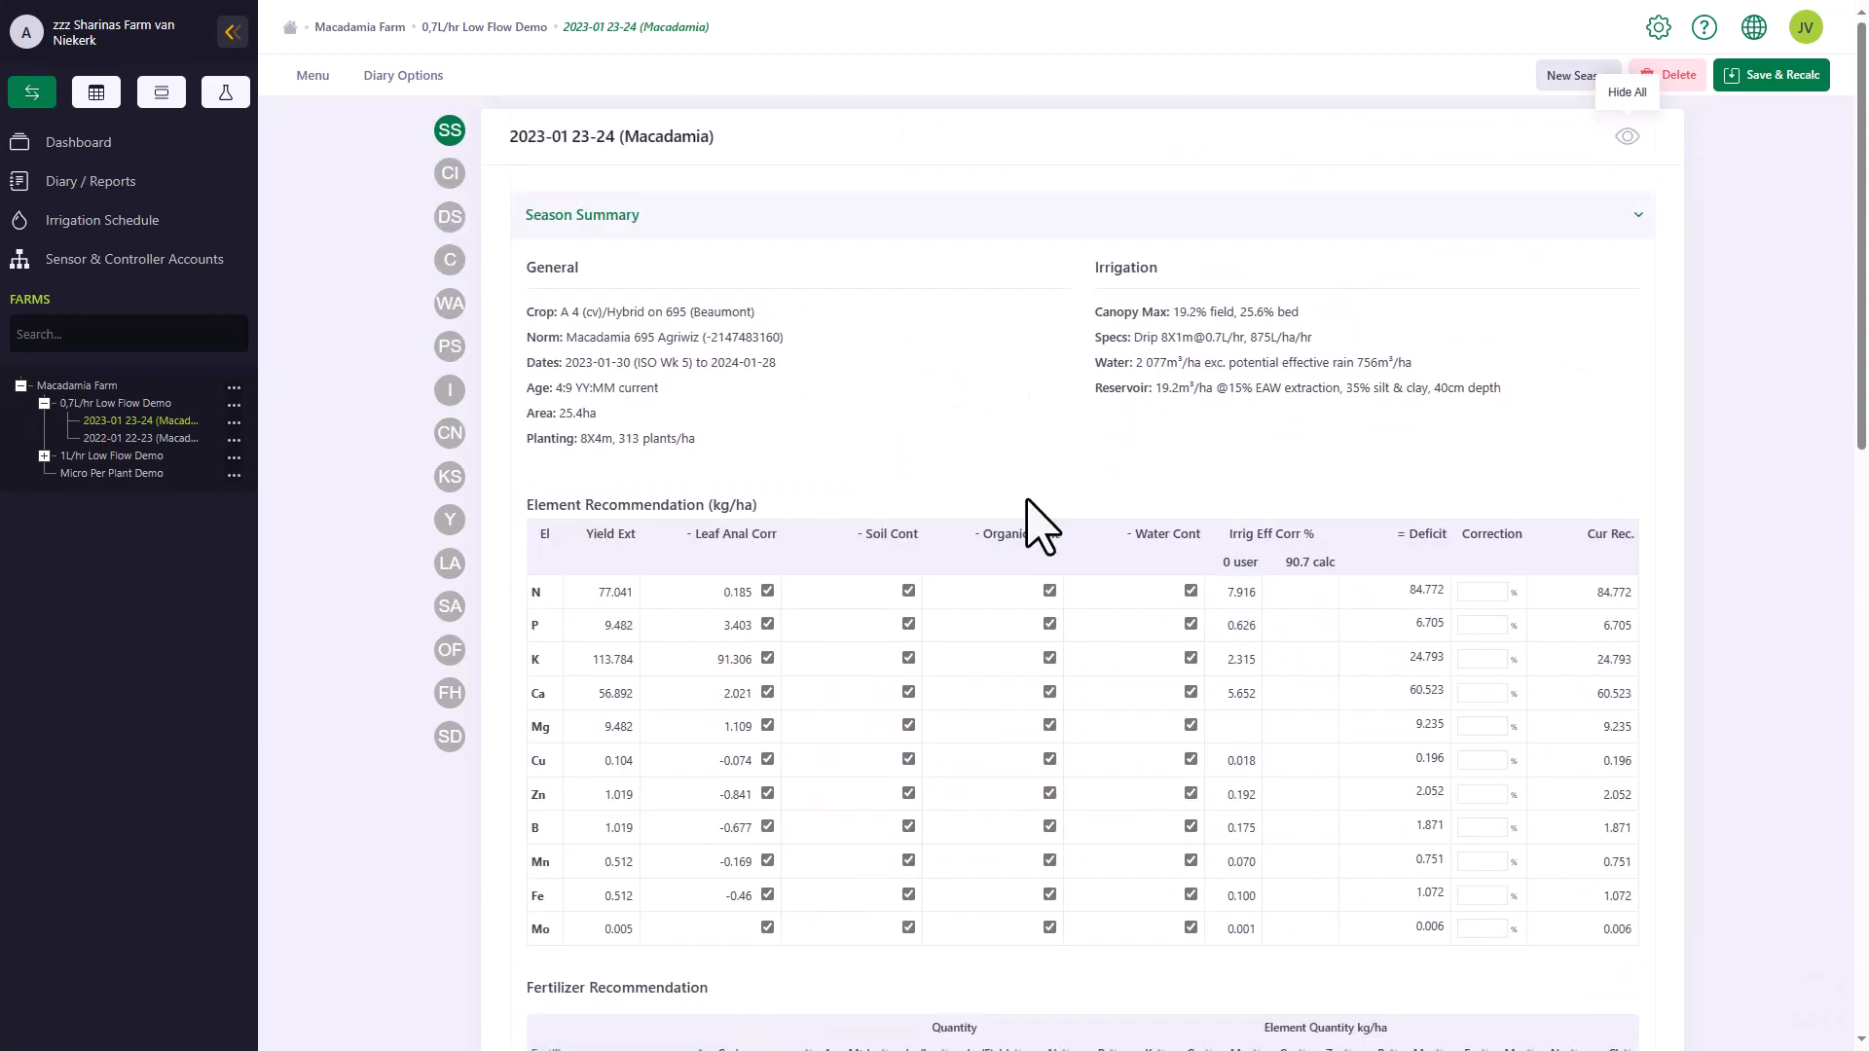
{"action": "scroll", "coordinate": [1037, 526], "scroll_direction": "down", "scroll_amount": 3}
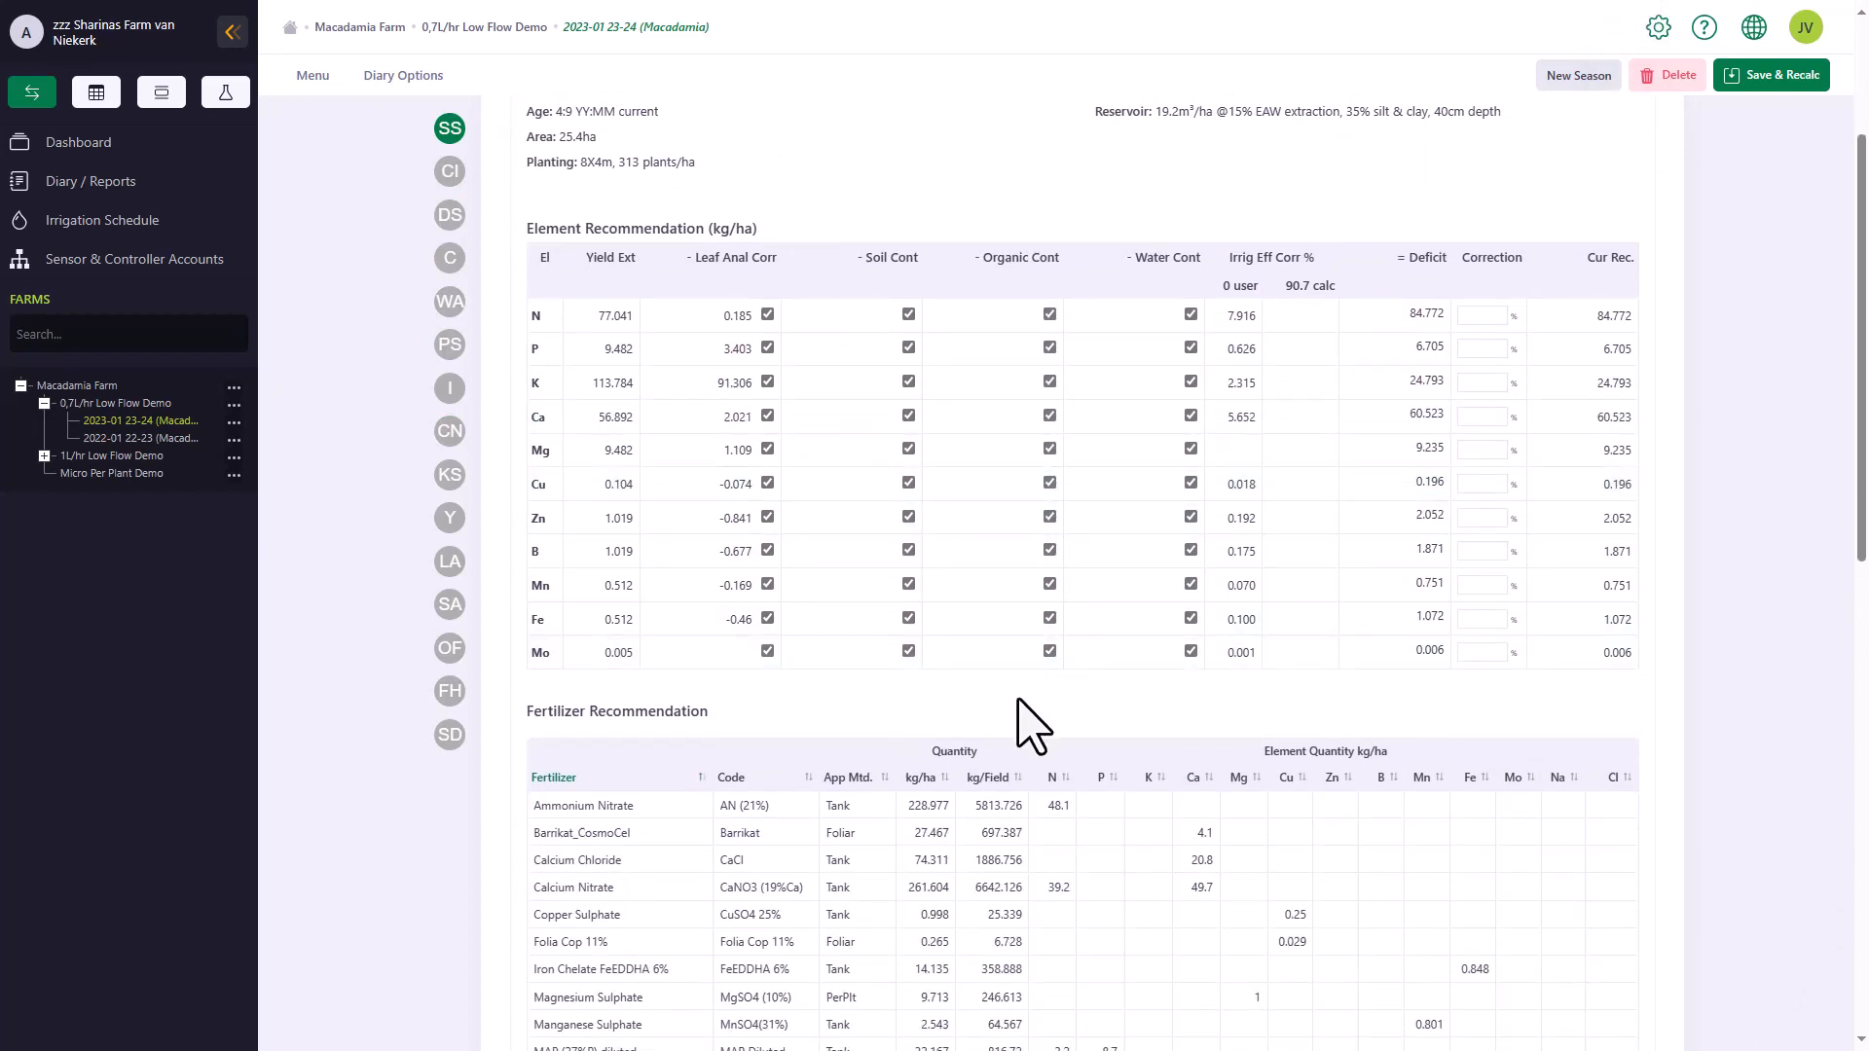
{"action": "scroll", "coordinate": [1022, 725], "scroll_direction": "down", "scroll_amount": 5}
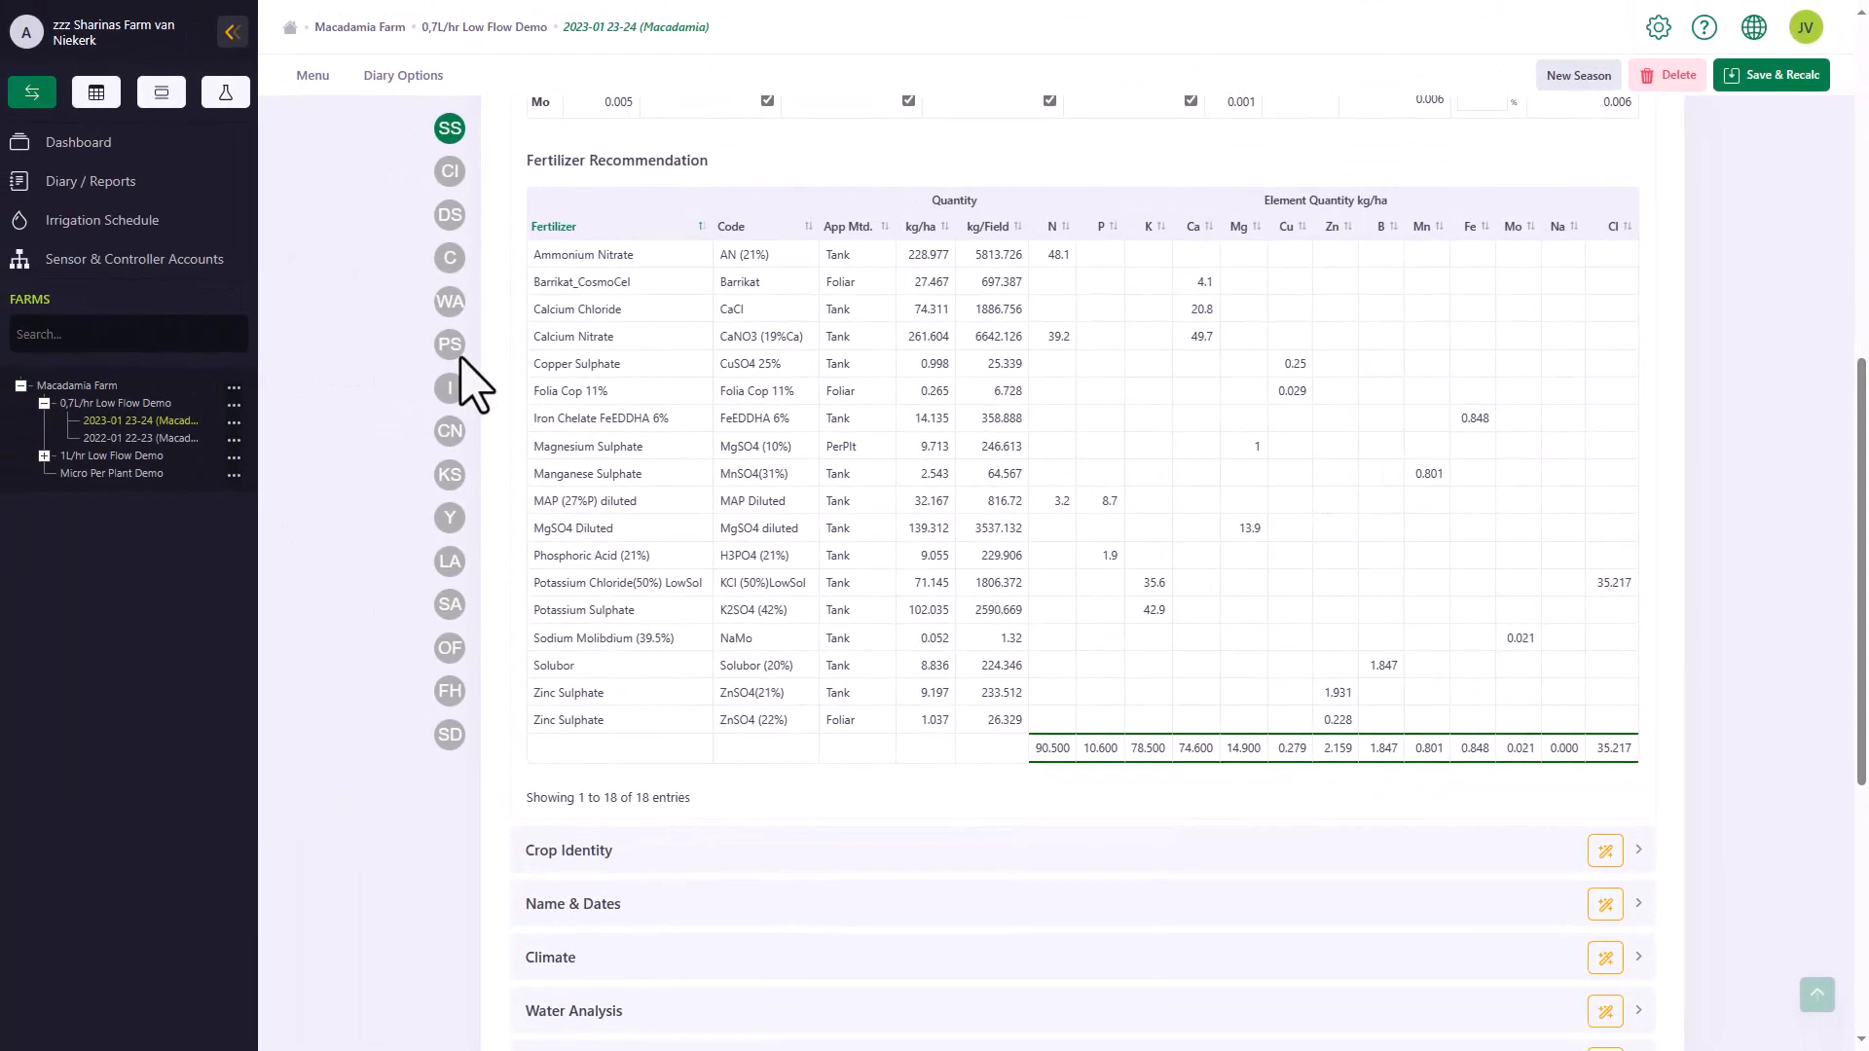
Set the season end radius in the Plant Specs section to 1.3 m
{"action": "left_click", "coordinate": [450, 346]}
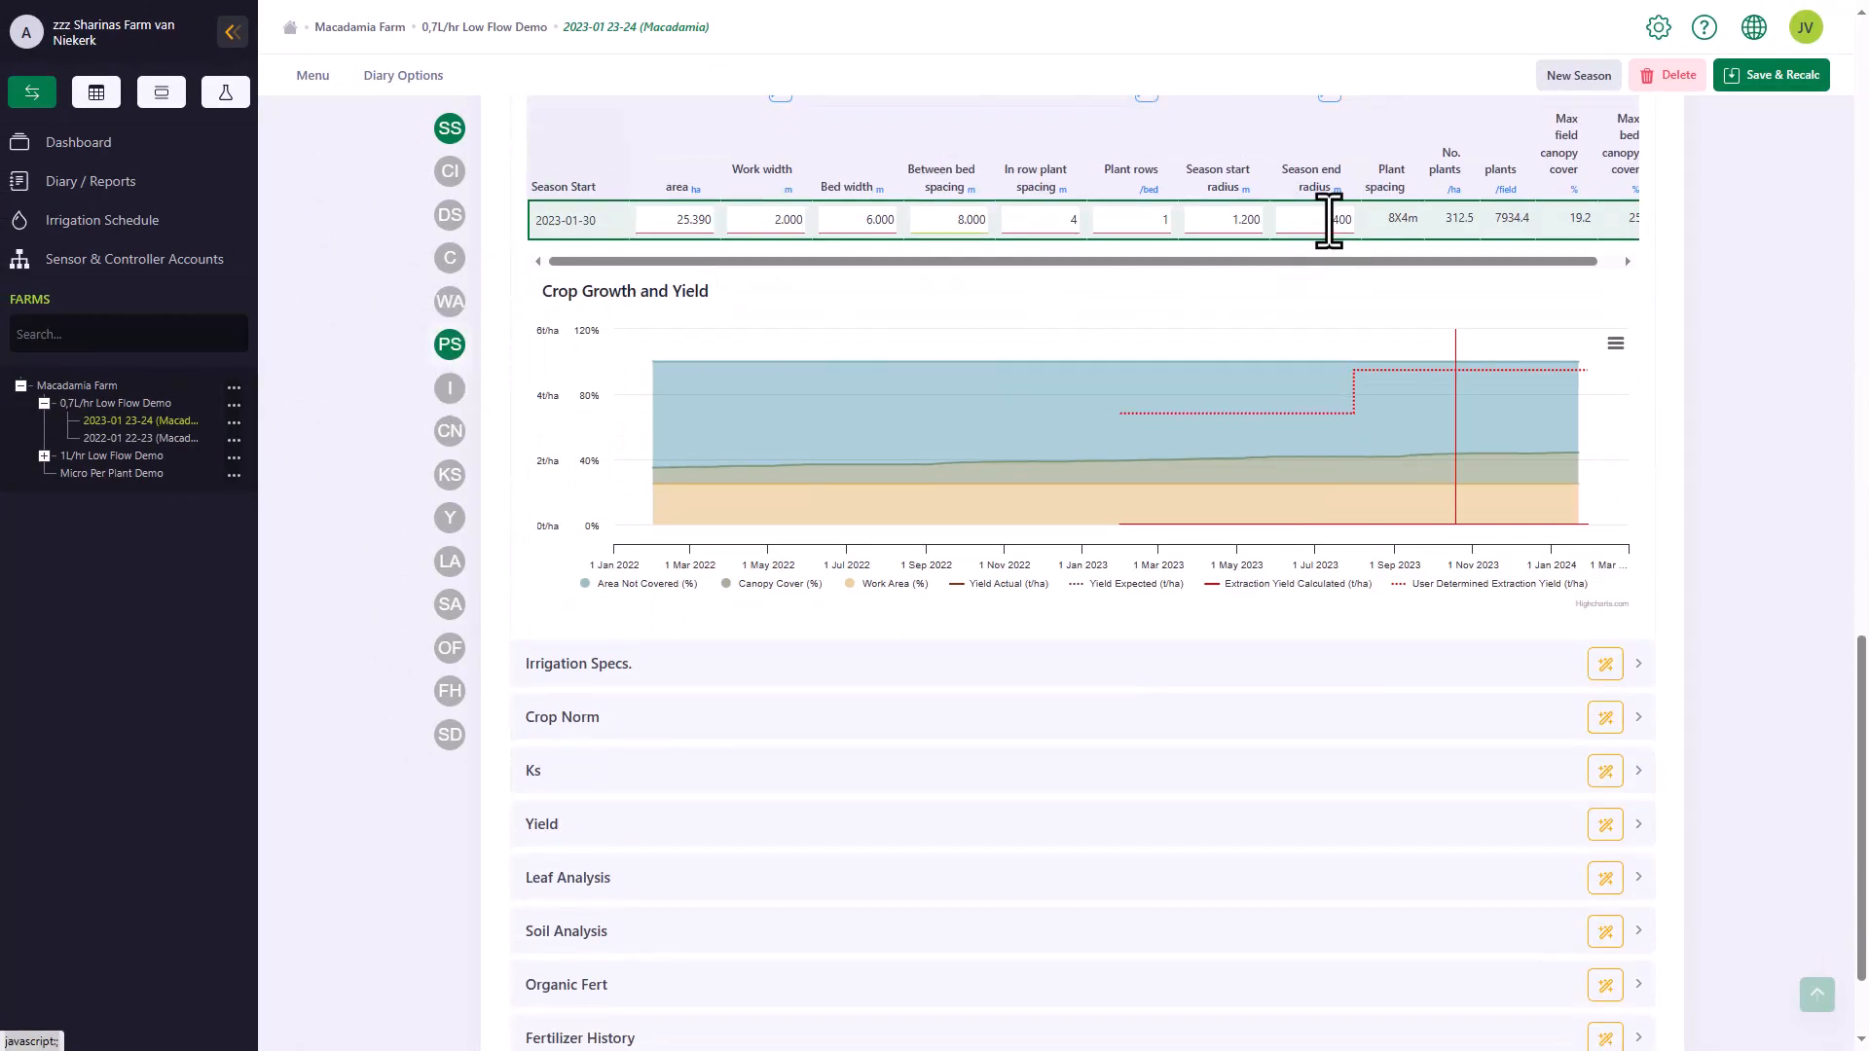
{"action": "left_click_drag", "start_coordinate": [1330, 221], "coordinate": [1368, 222]}
{"action": "key", "text": "BackSpace"}
{"action": "type", "text": ".3"}
{"action": "scroll", "coordinate": [1470, 200], "scroll_direction": "up", "scroll_amount": 1}
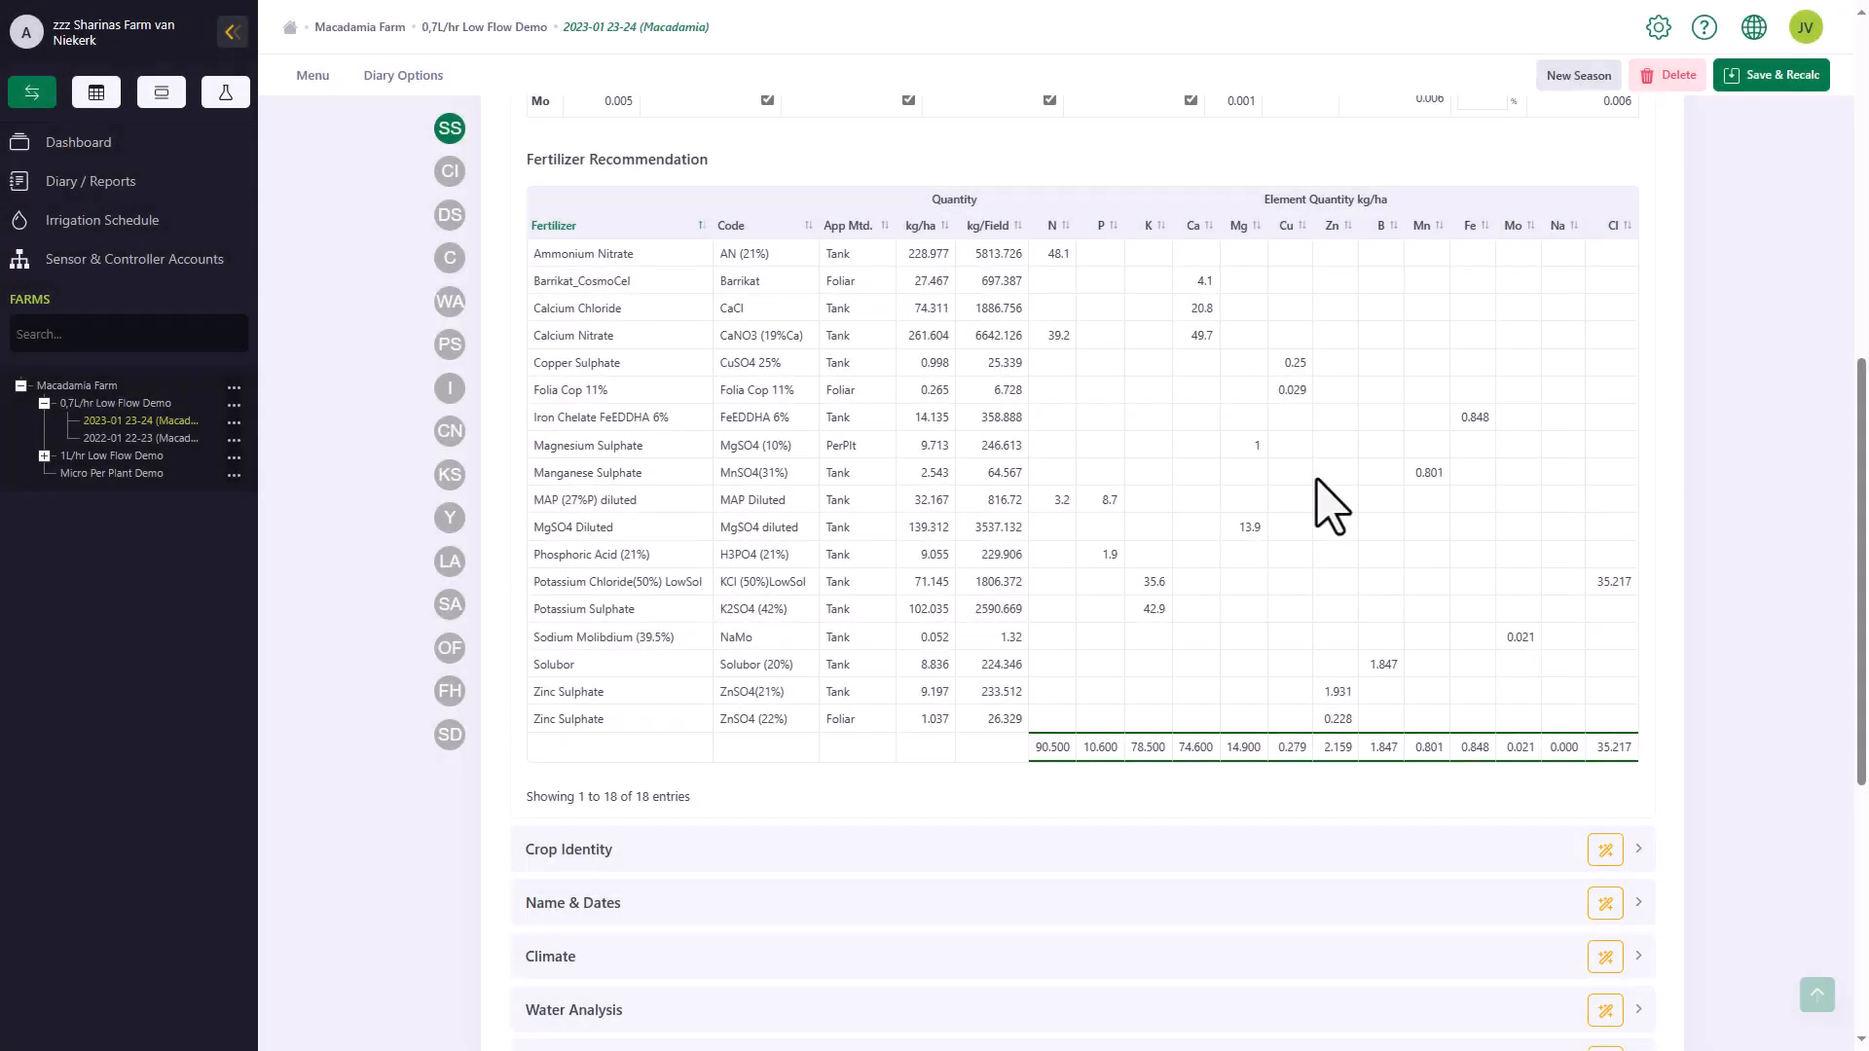
Examine the season's Crop Norm section, and show and hide all of the overview's sections at once
{"action": "left_click", "coordinate": [450, 432]}
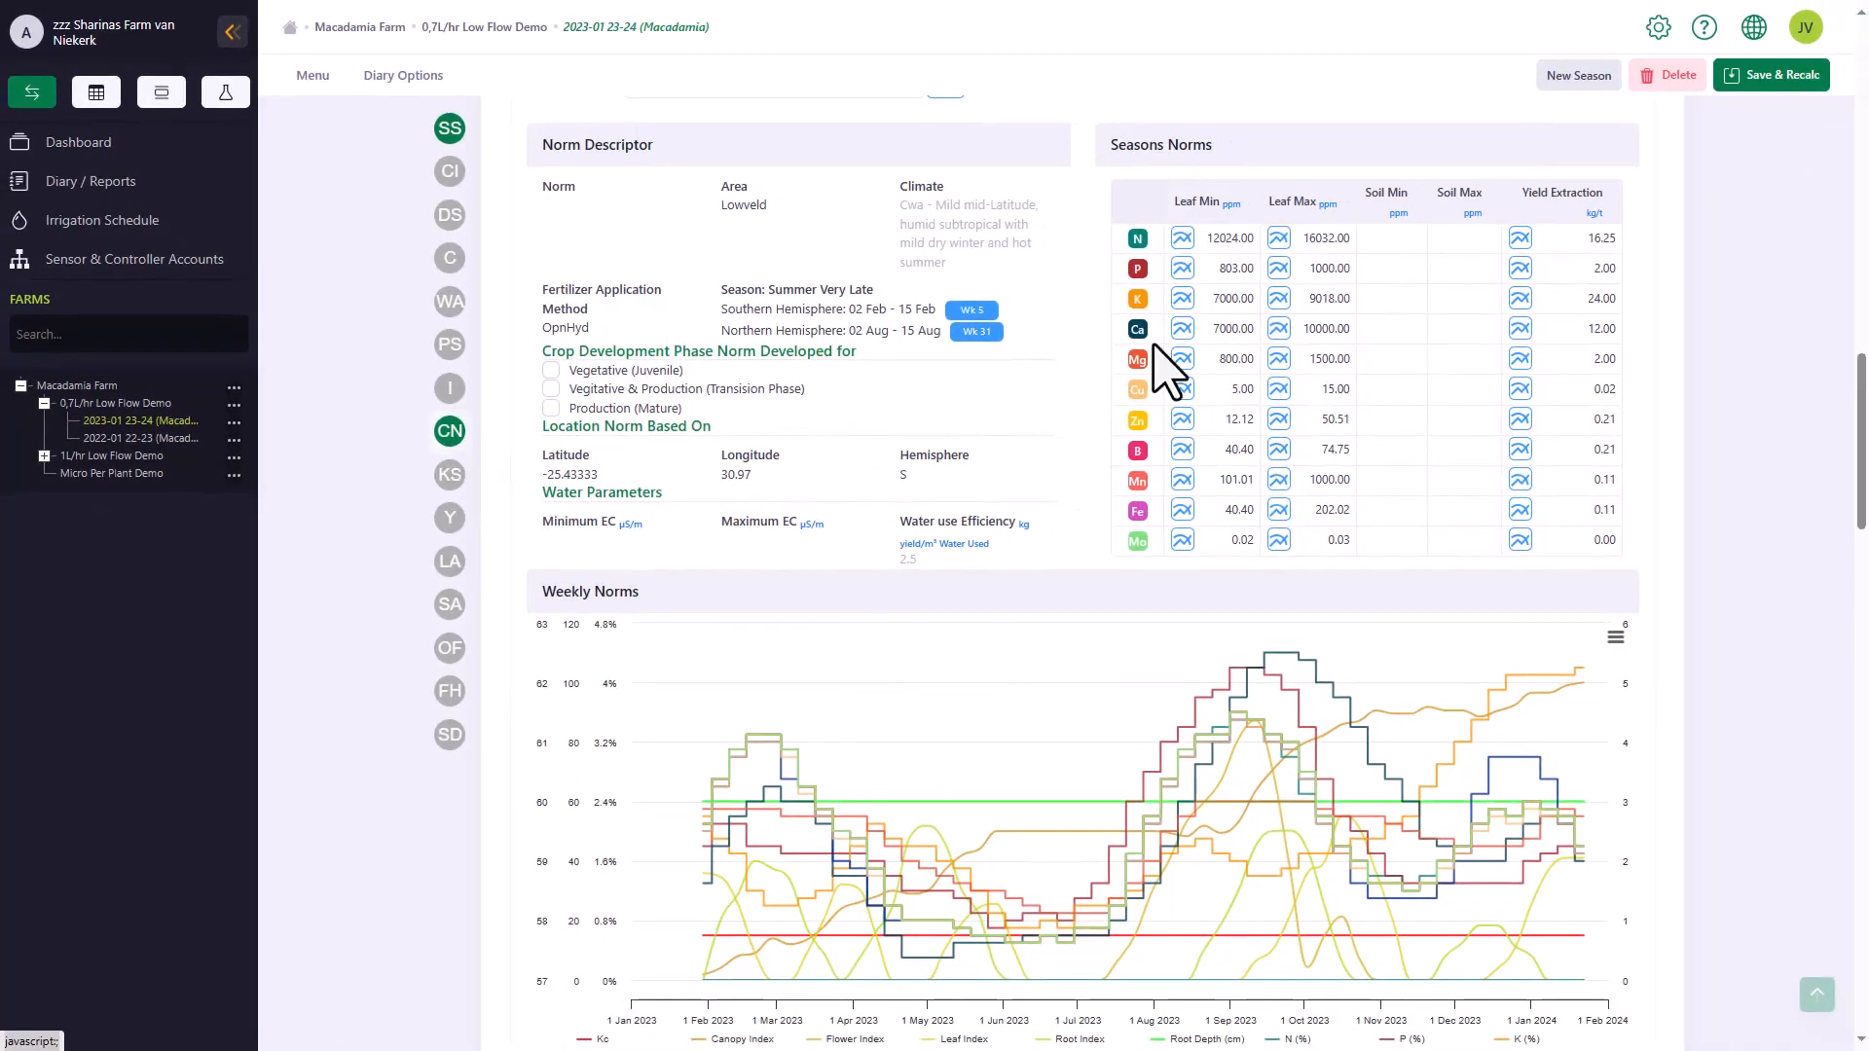
{"action": "scroll", "coordinate": [1641, 164], "scroll_direction": "up", "scroll_amount": 15}
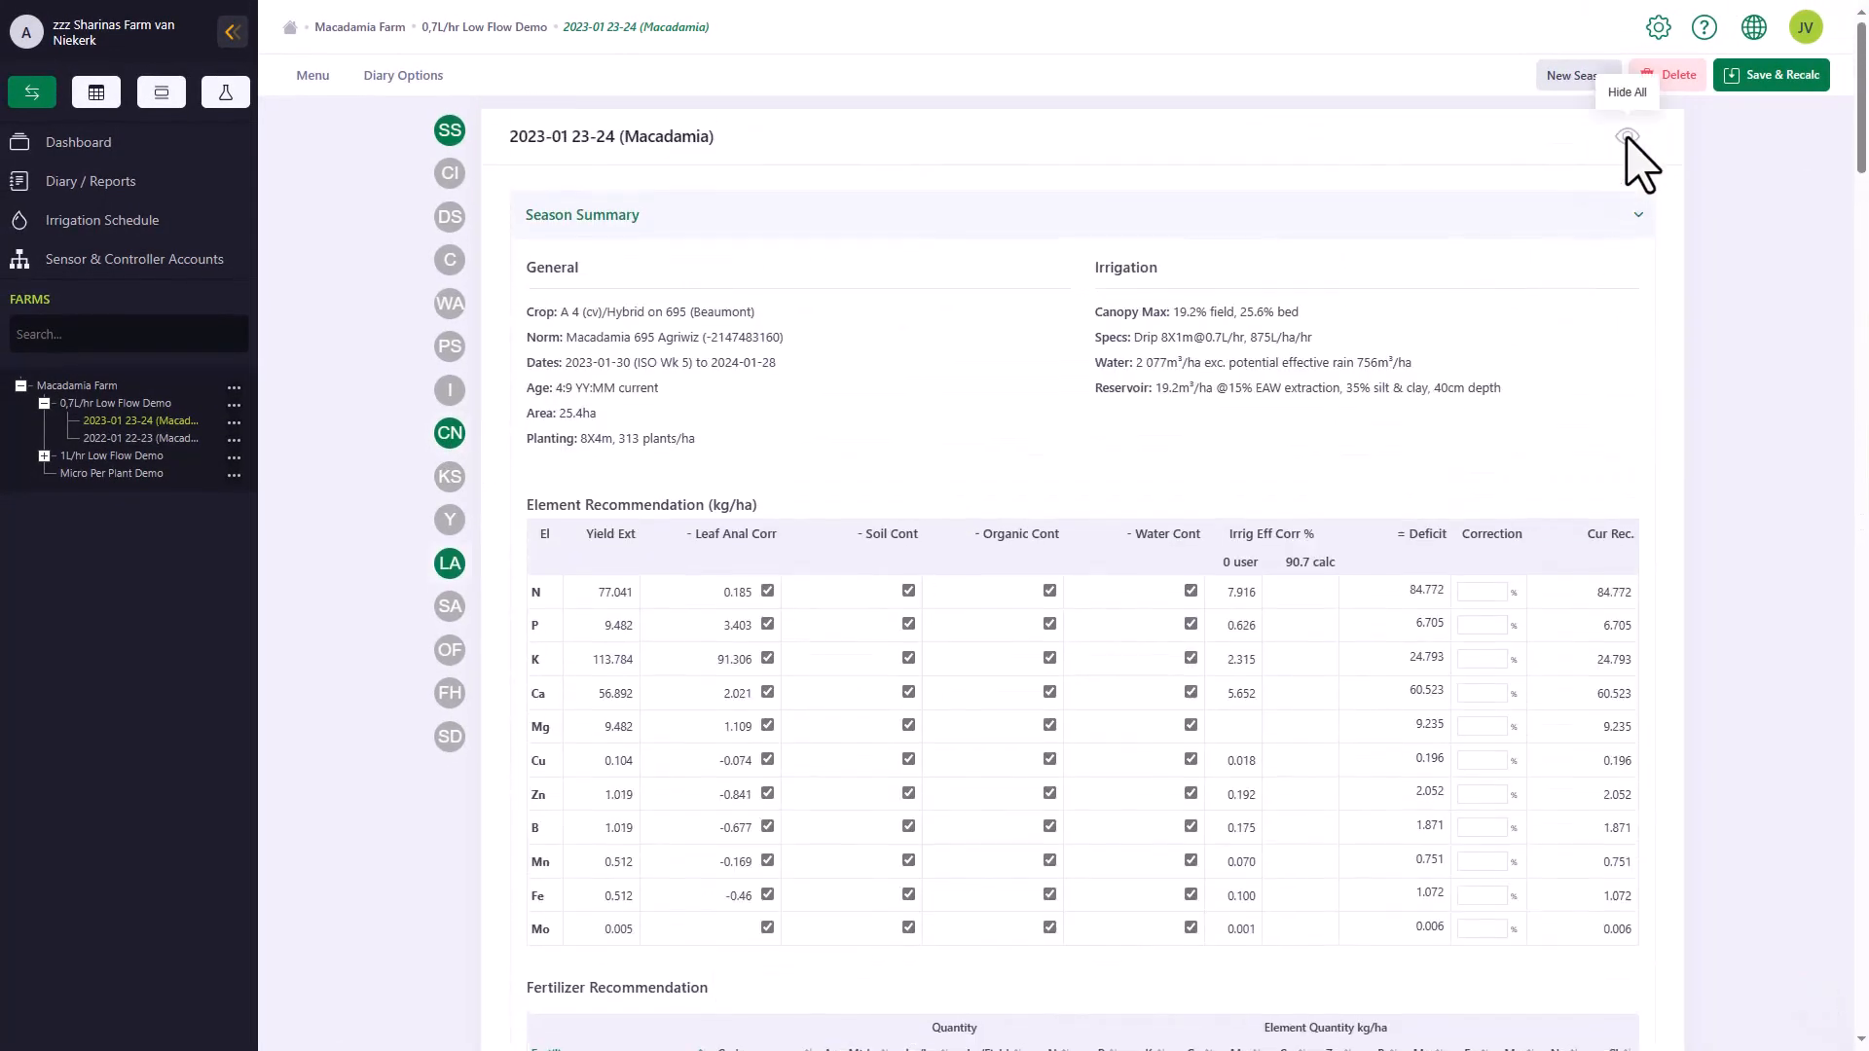
{"action": "left_click", "coordinate": [1627, 138]}
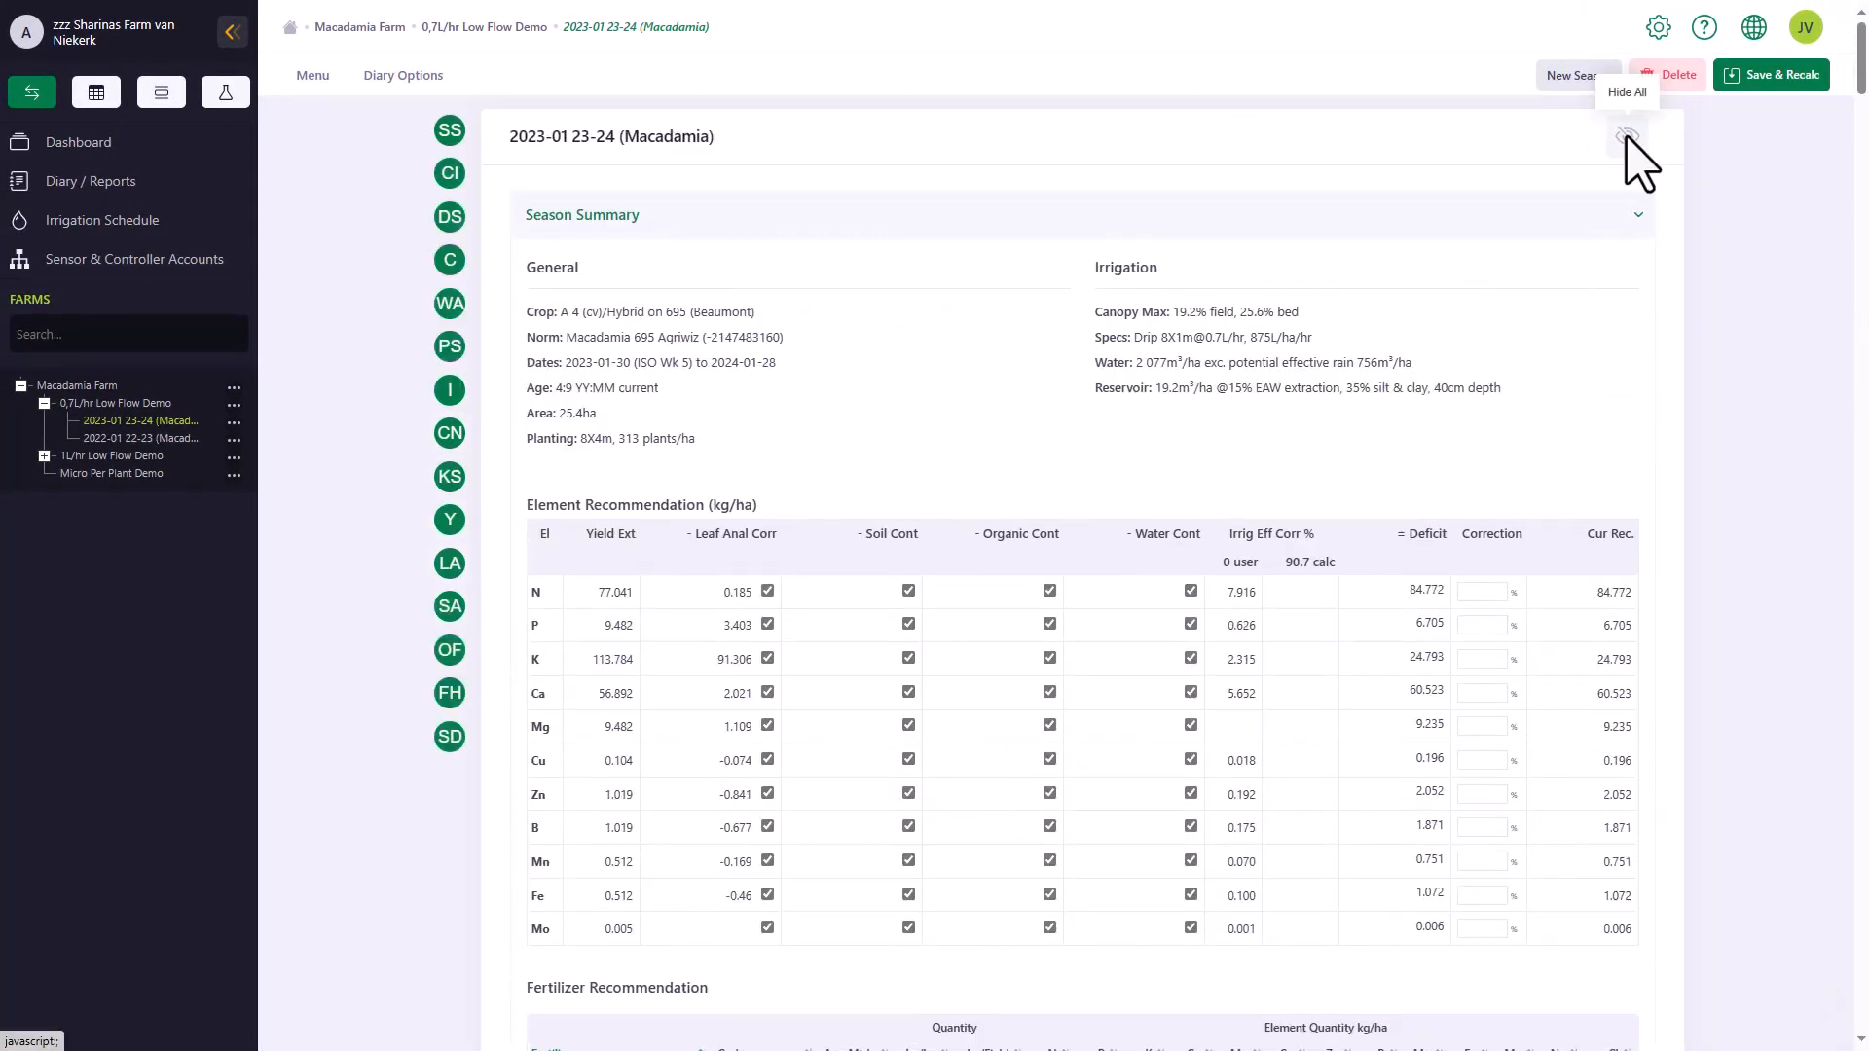
{"action": "left_click", "coordinate": [1627, 137]}
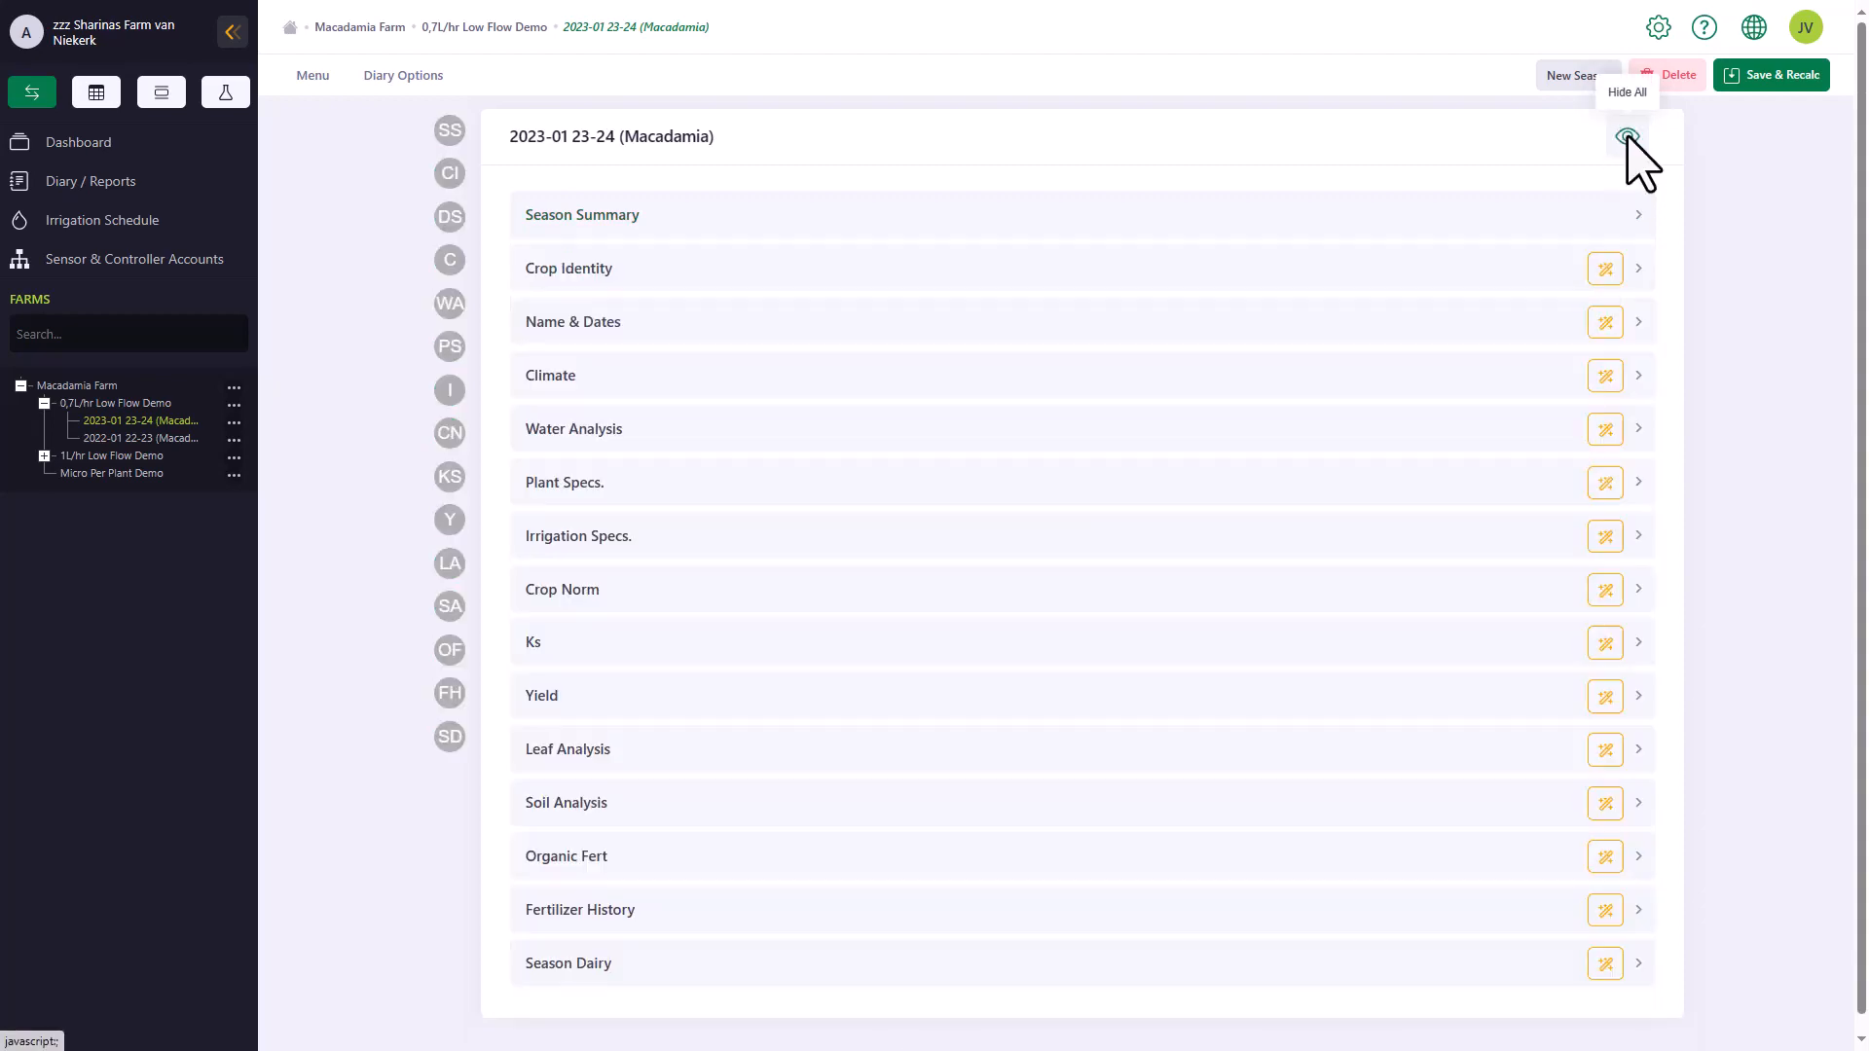
Expand the Climate section and open the online help page on adding a season
{"action": "left_click", "coordinate": [1286, 376]}
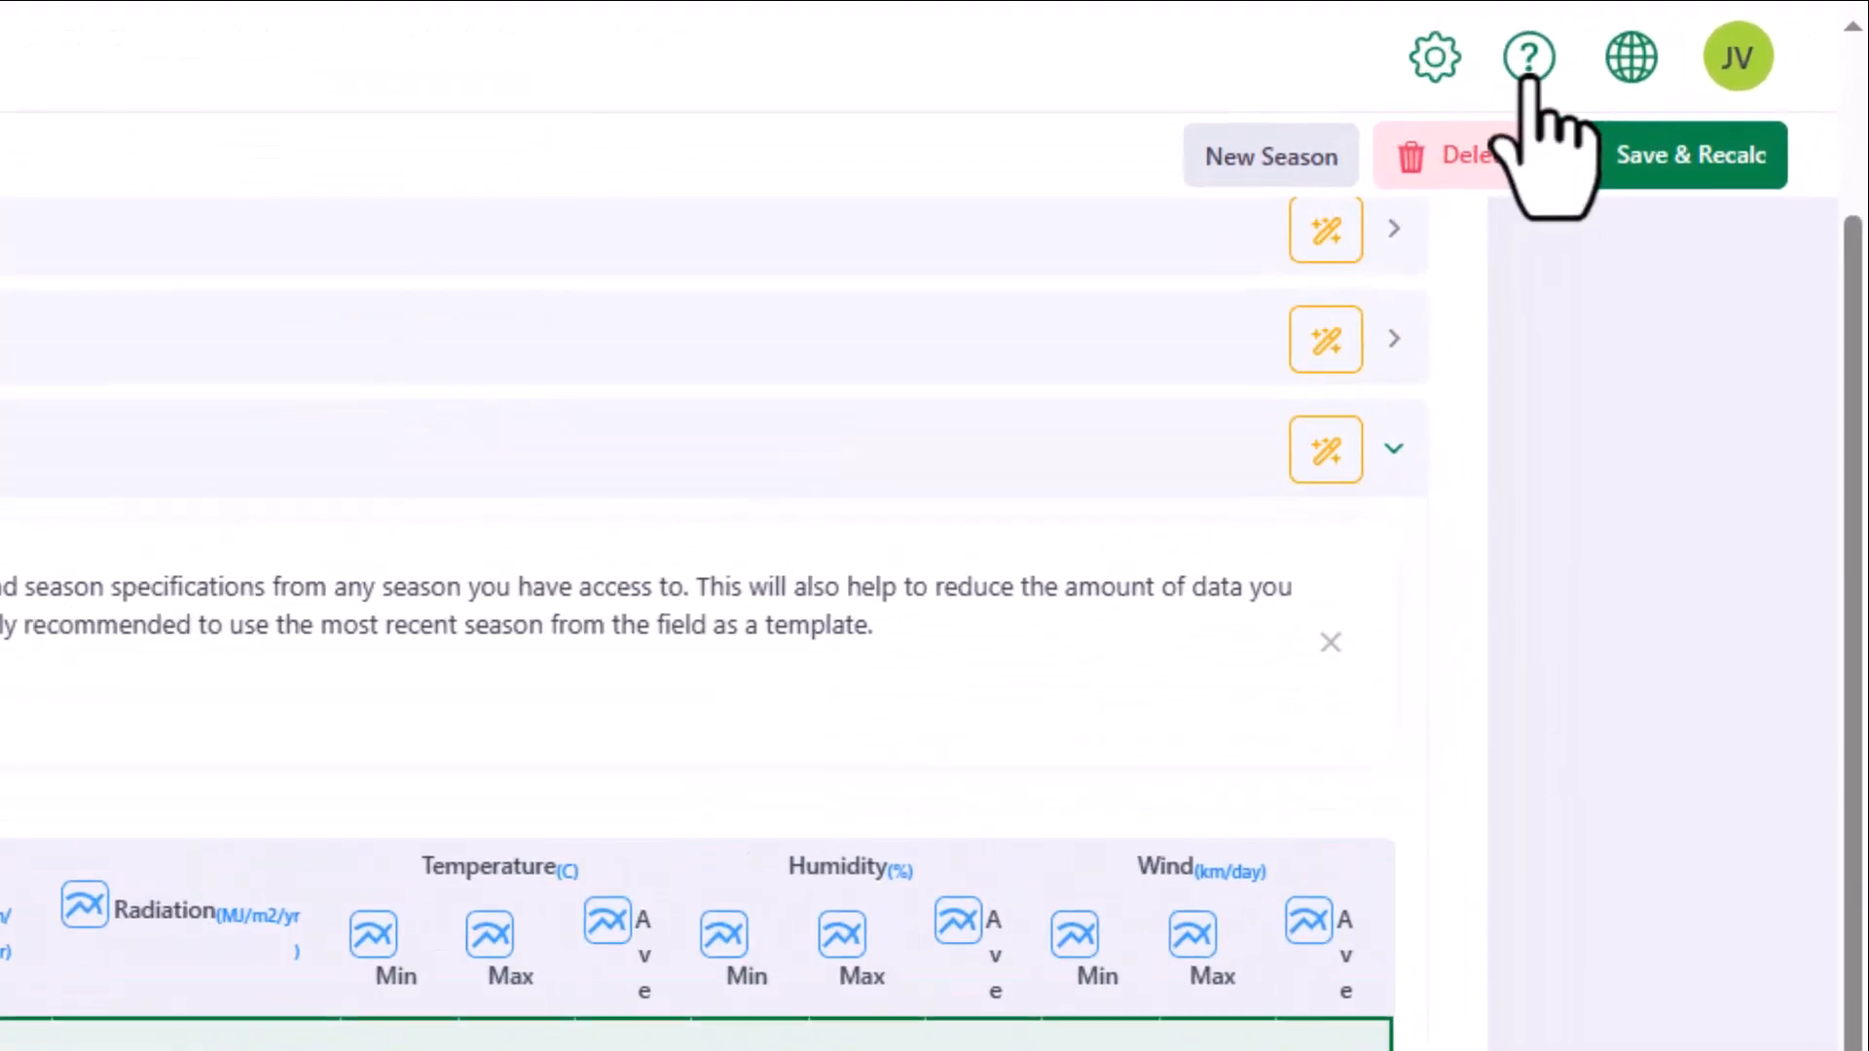
{"action": "left_click", "coordinate": [1514, 73]}
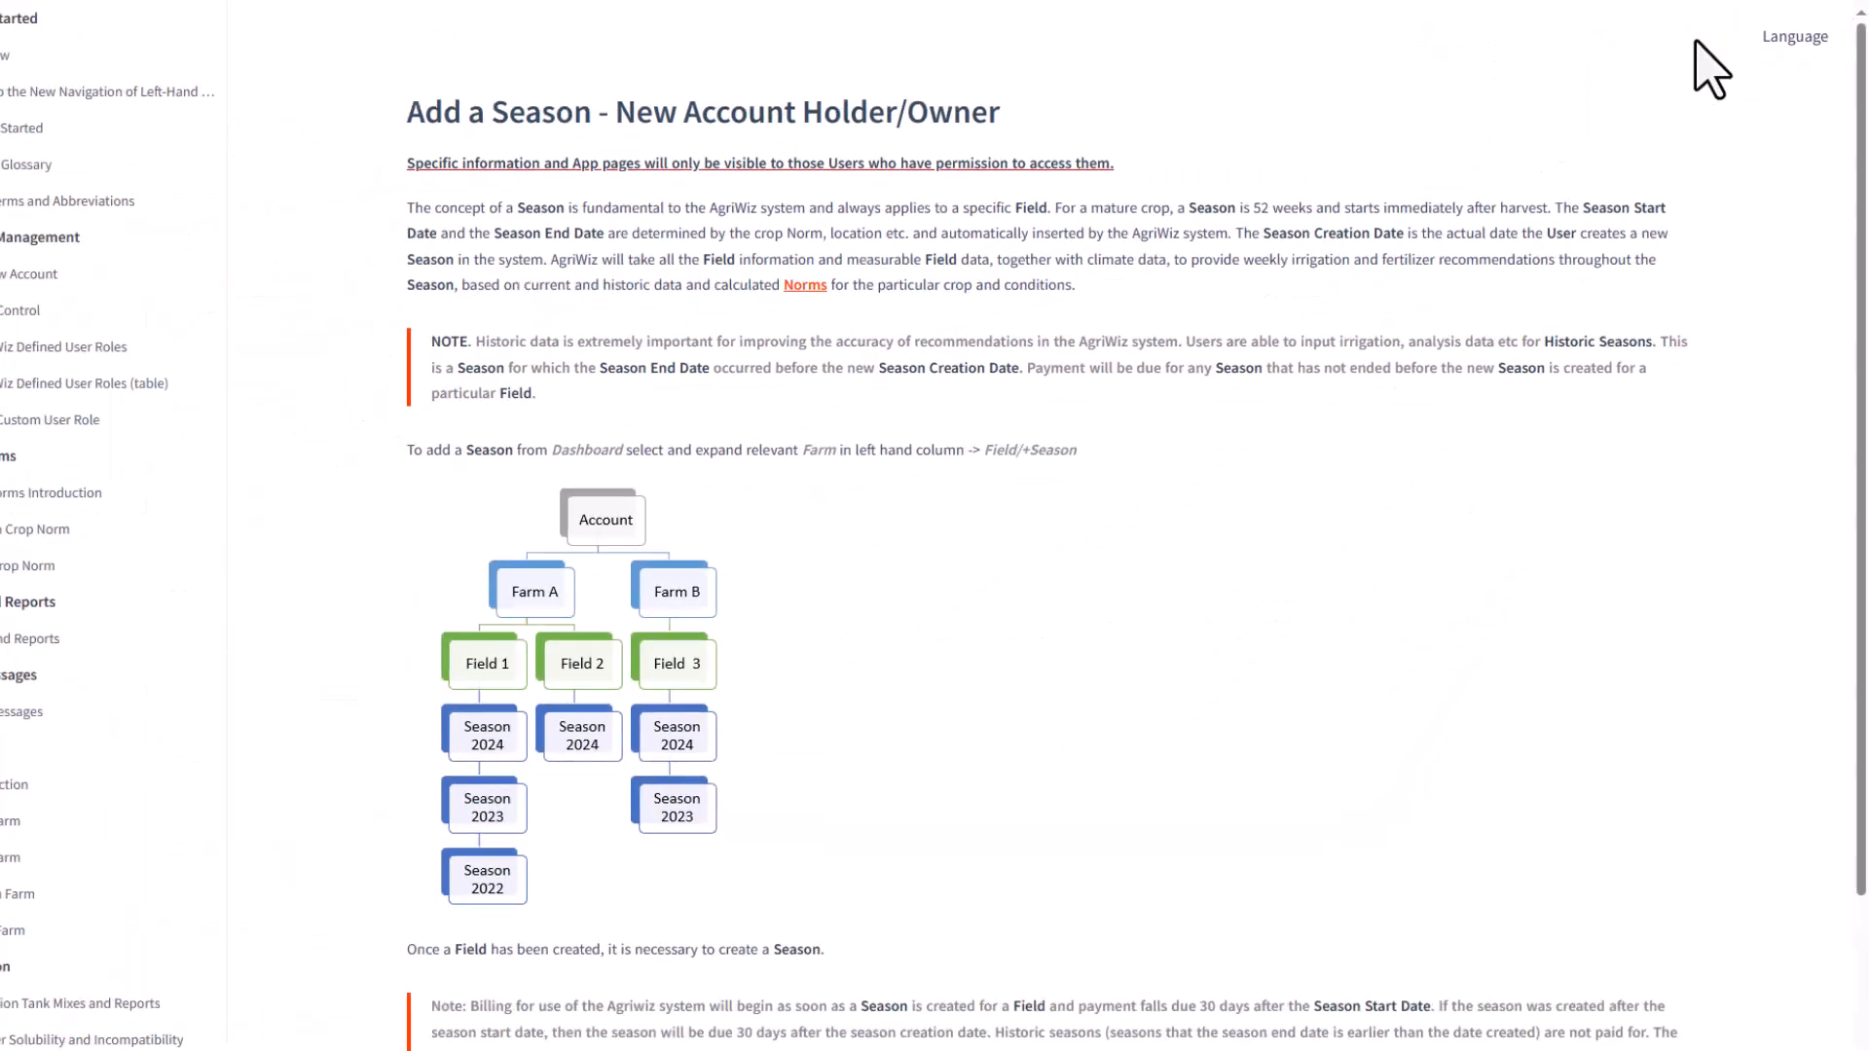